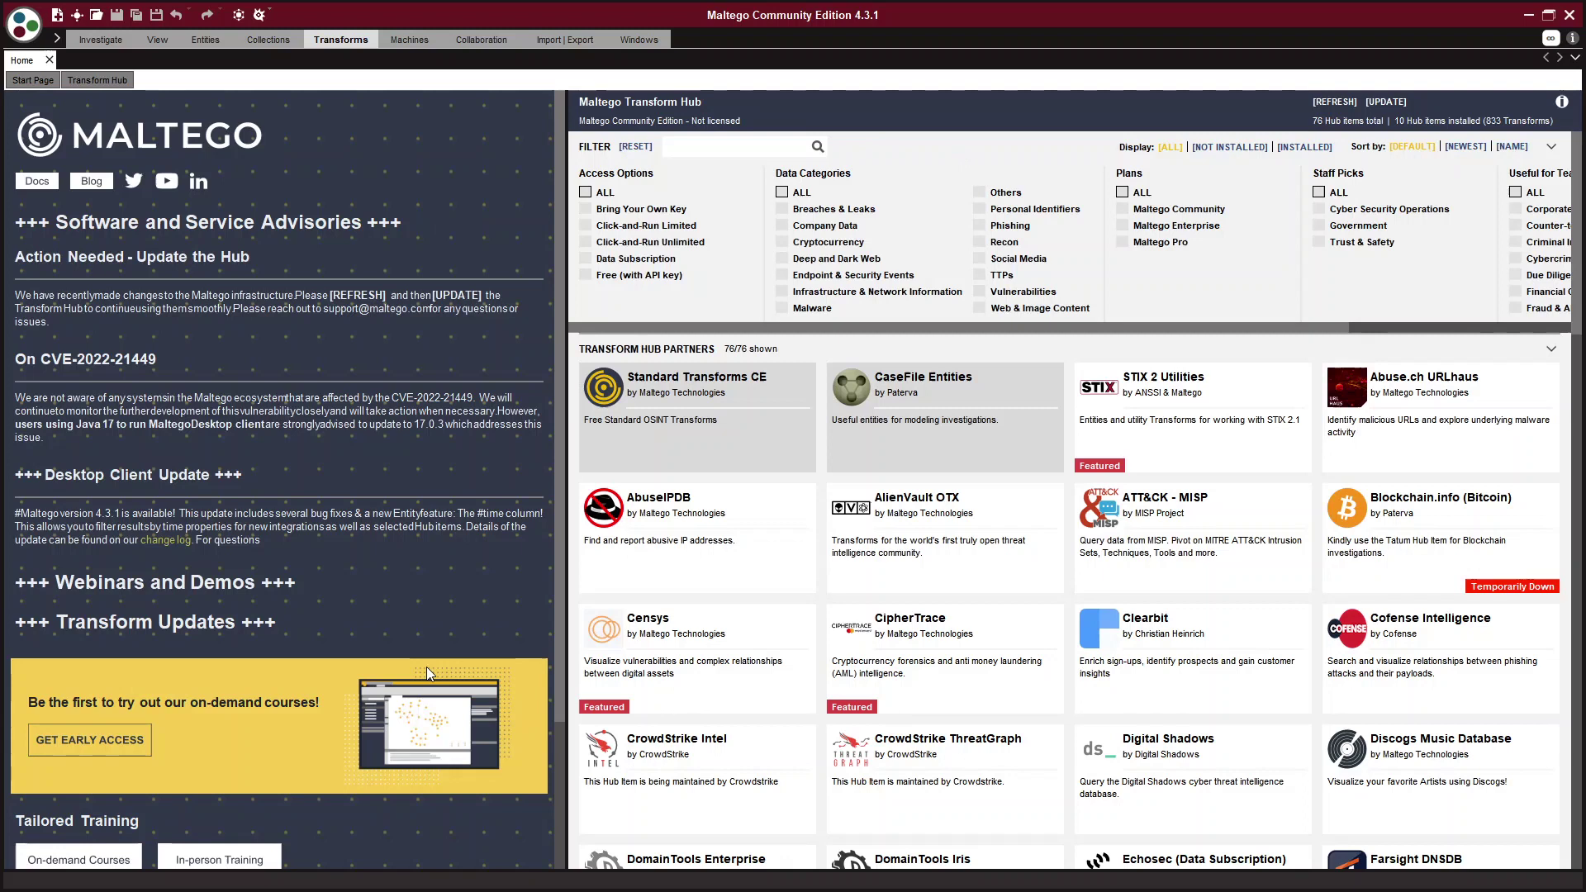
Filter the Transform Hub by 'aleph' and review the installed OCCRP Aleph card.
mouse_move(929, 399)
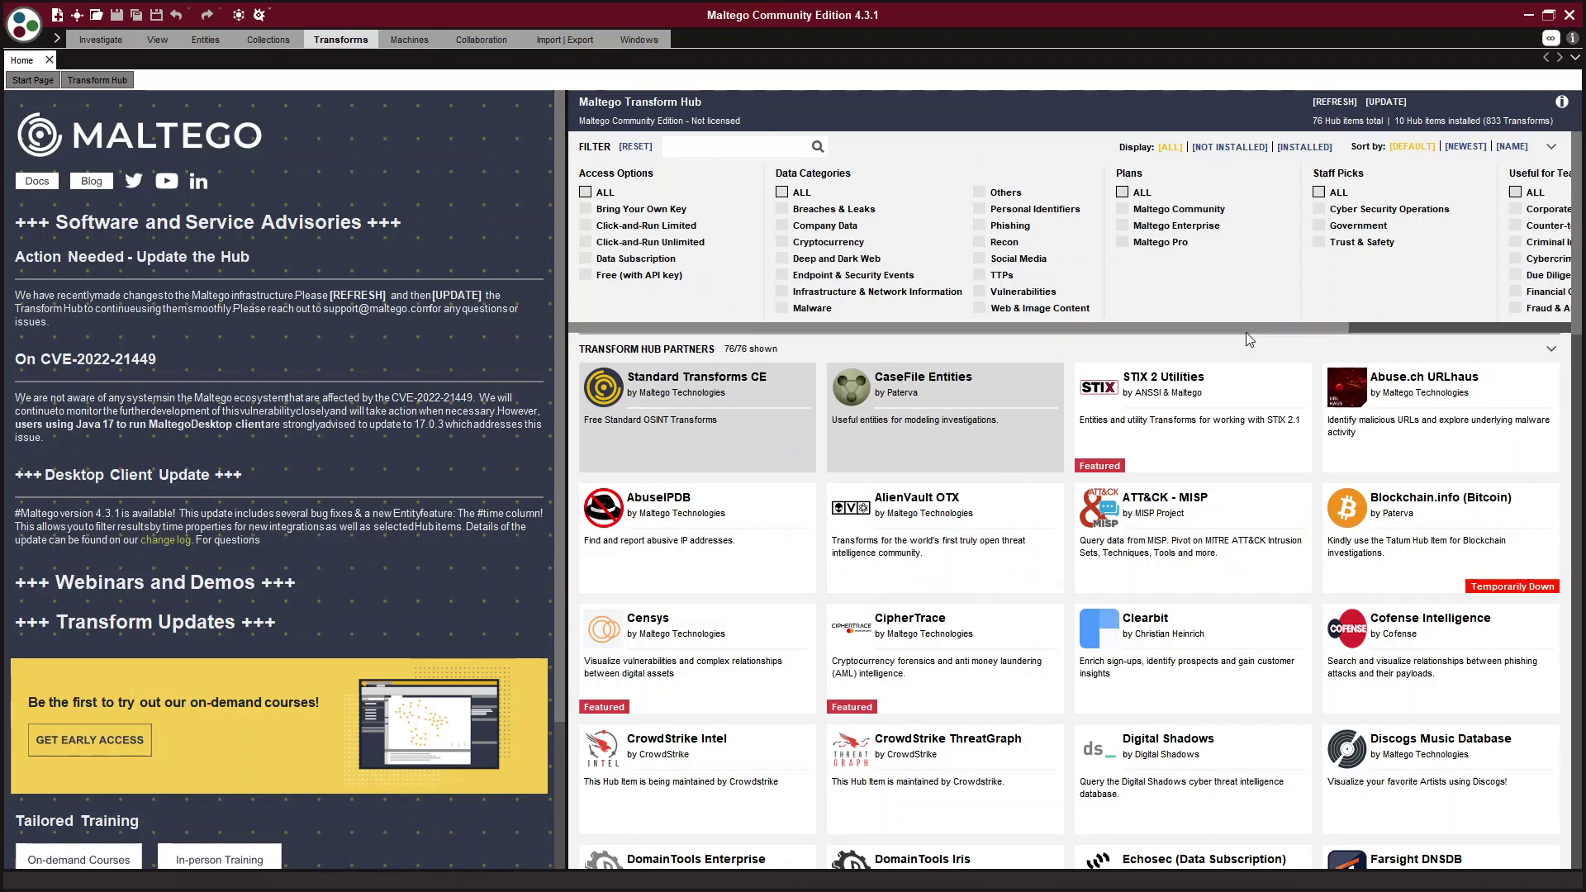
mouse_move(1252, 385)
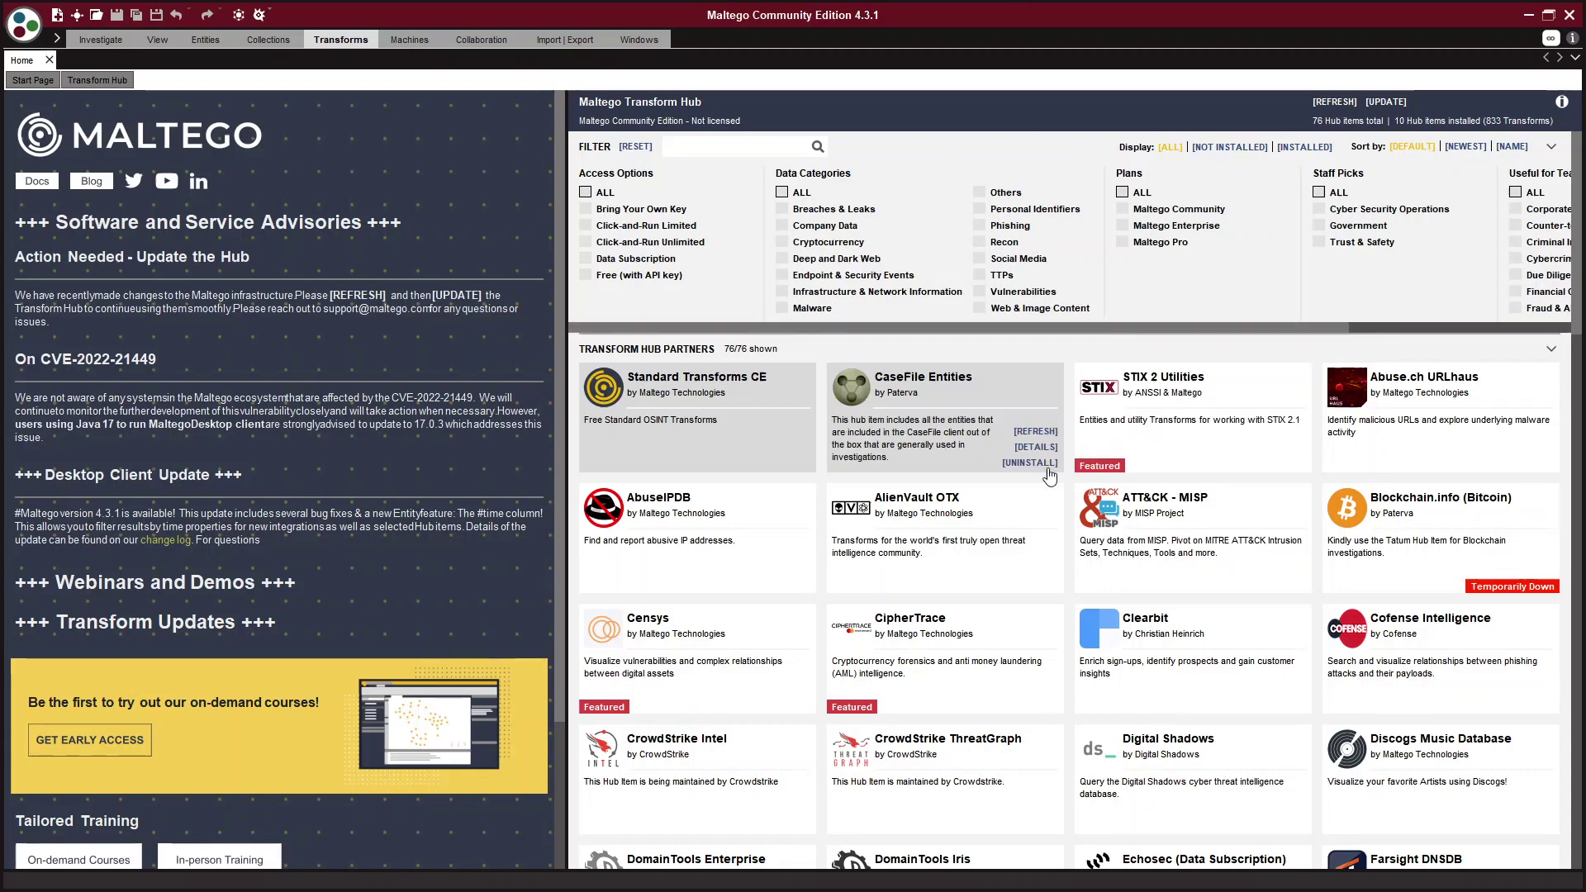
mouse_move(1161, 507)
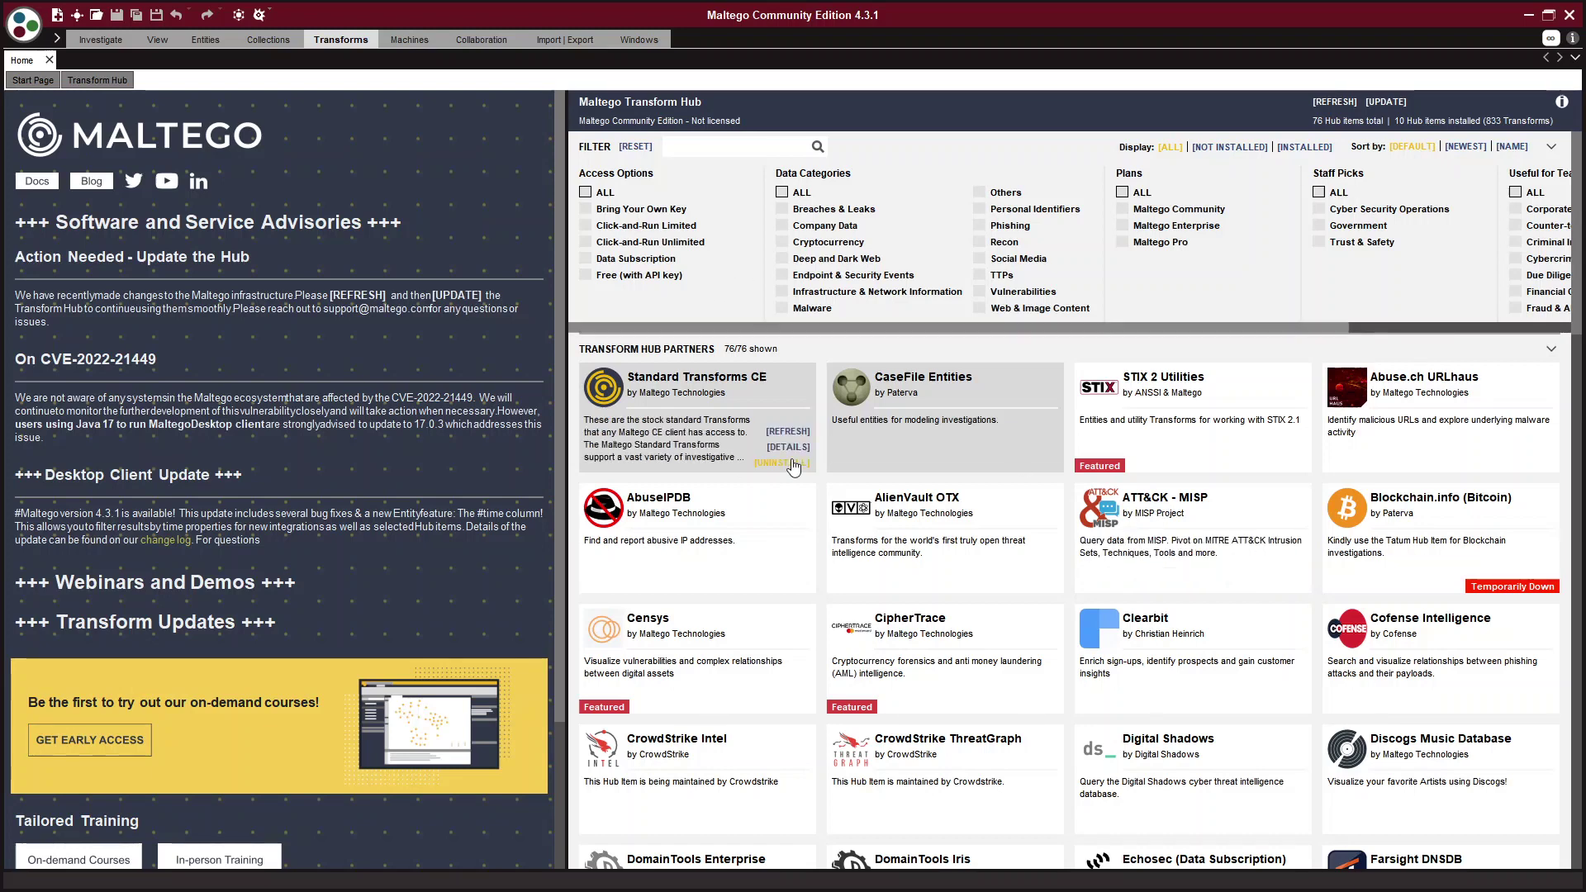
mouse_move(731, 432)
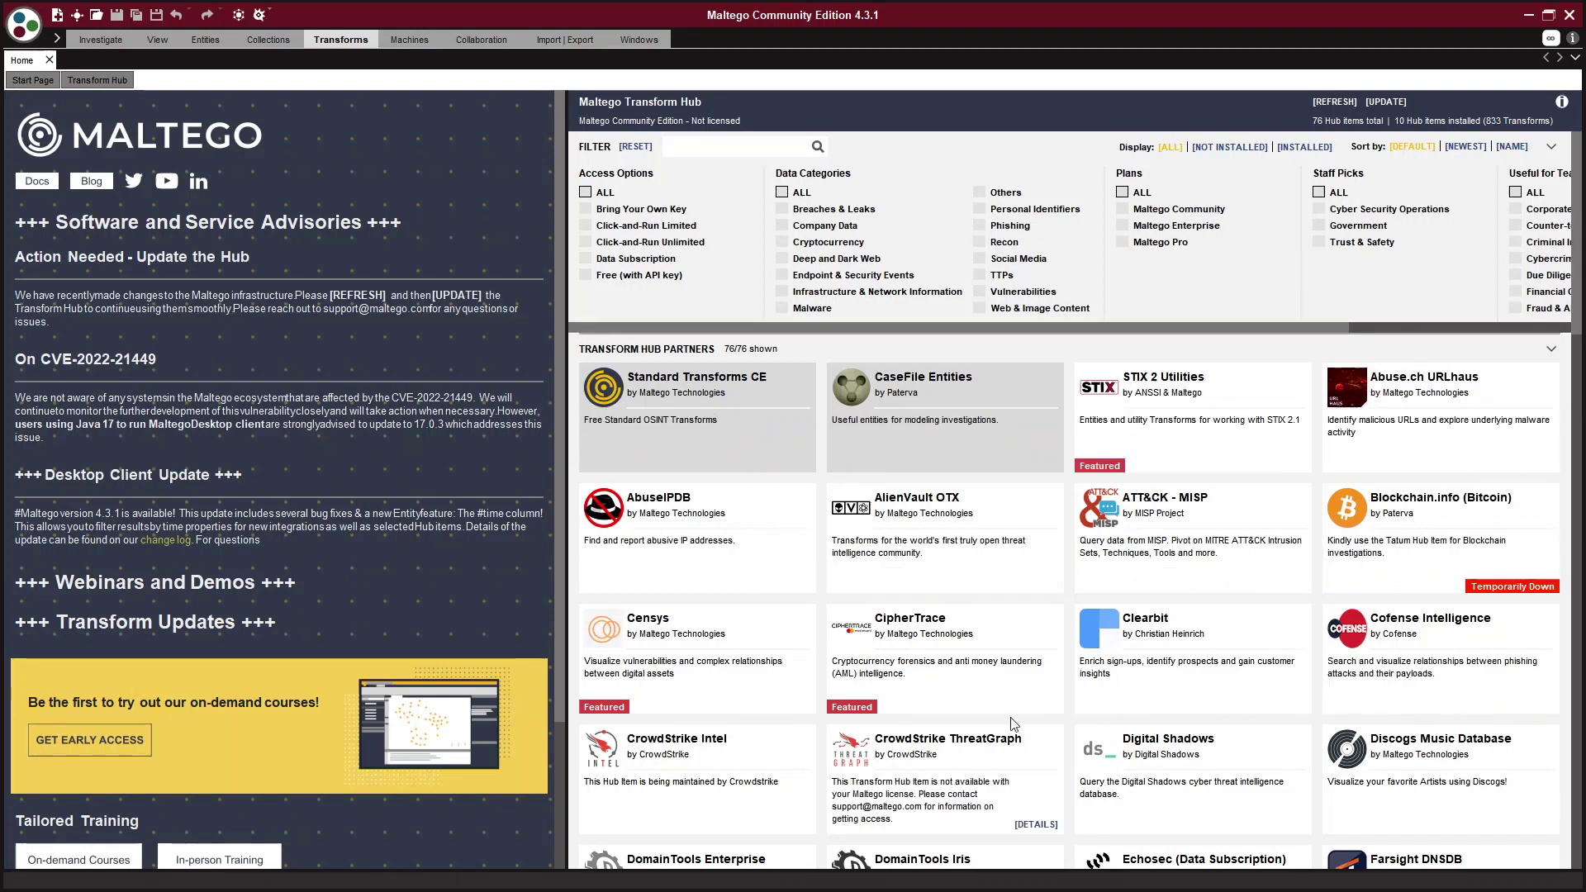
mouse_move(874, 618)
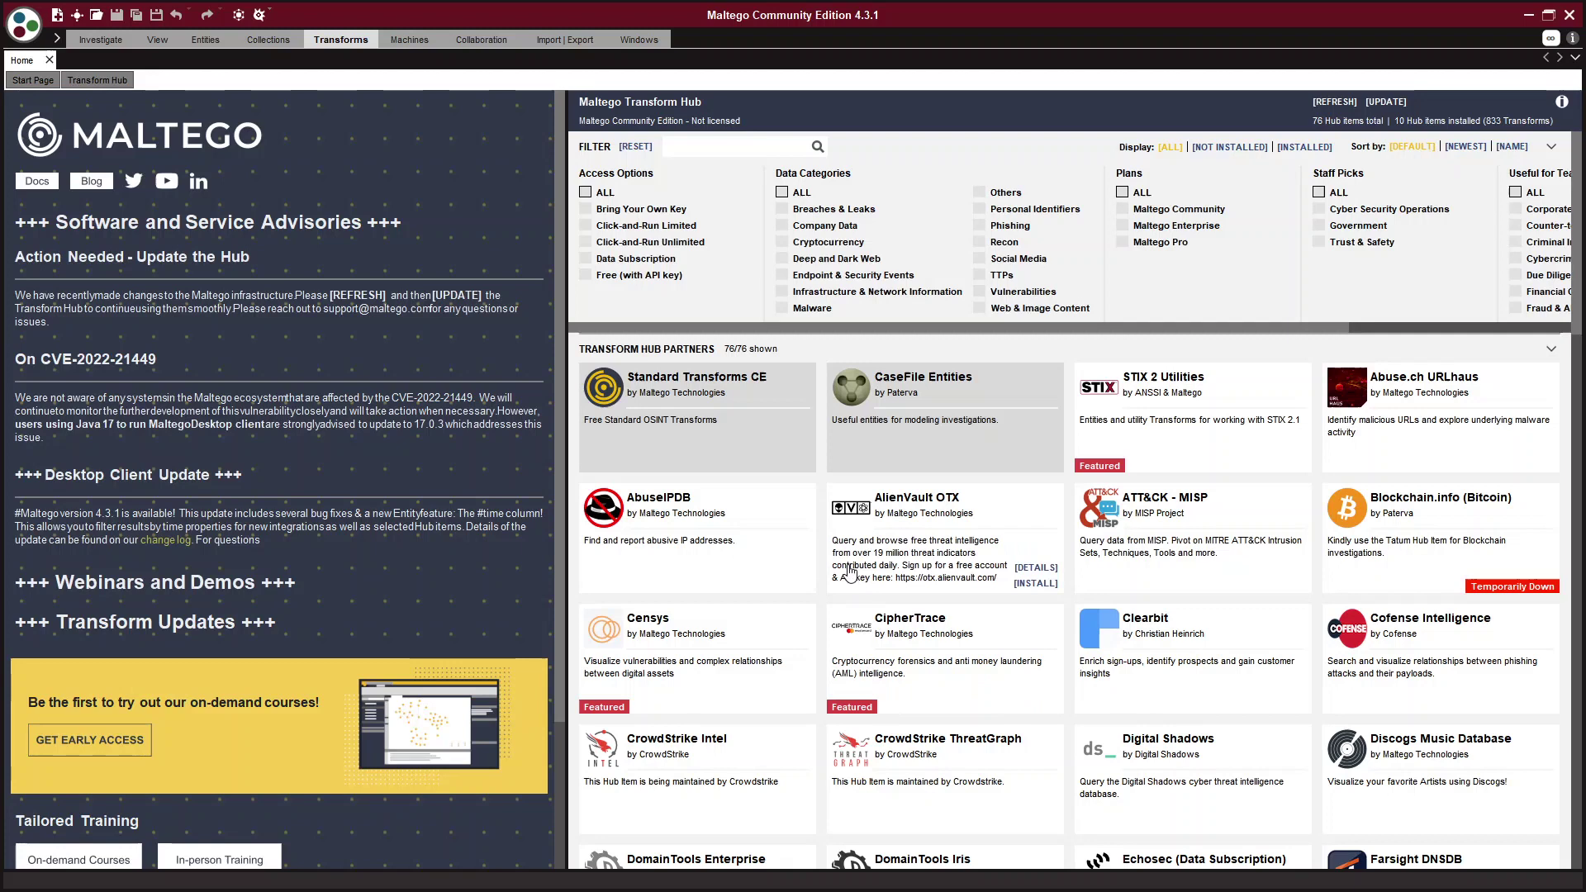
mouse_move(671, 417)
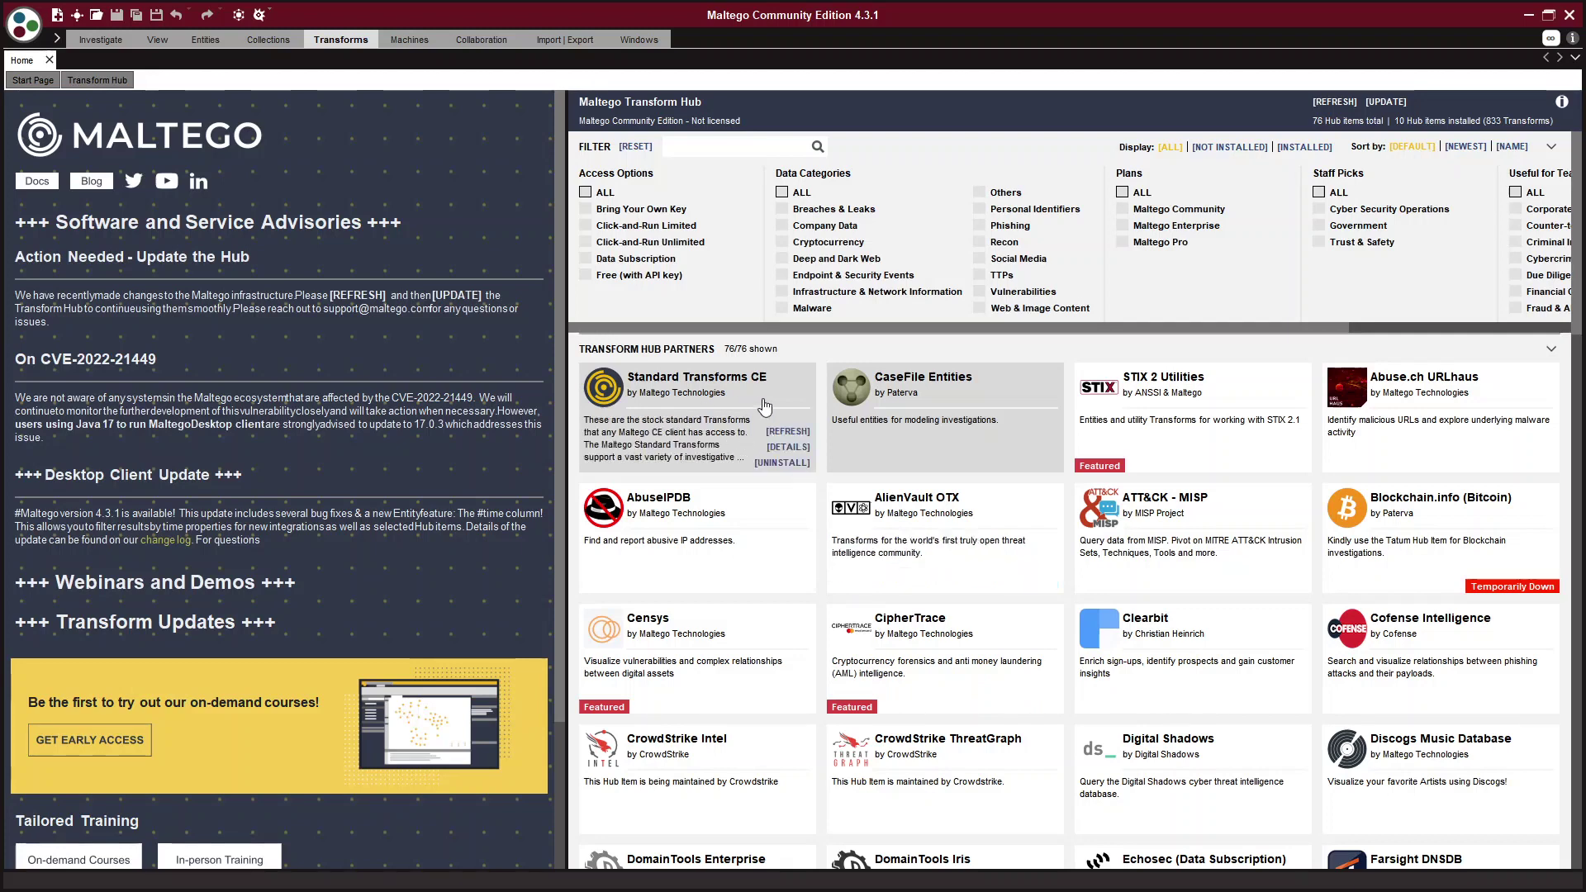
mouse_move(1396, 533)
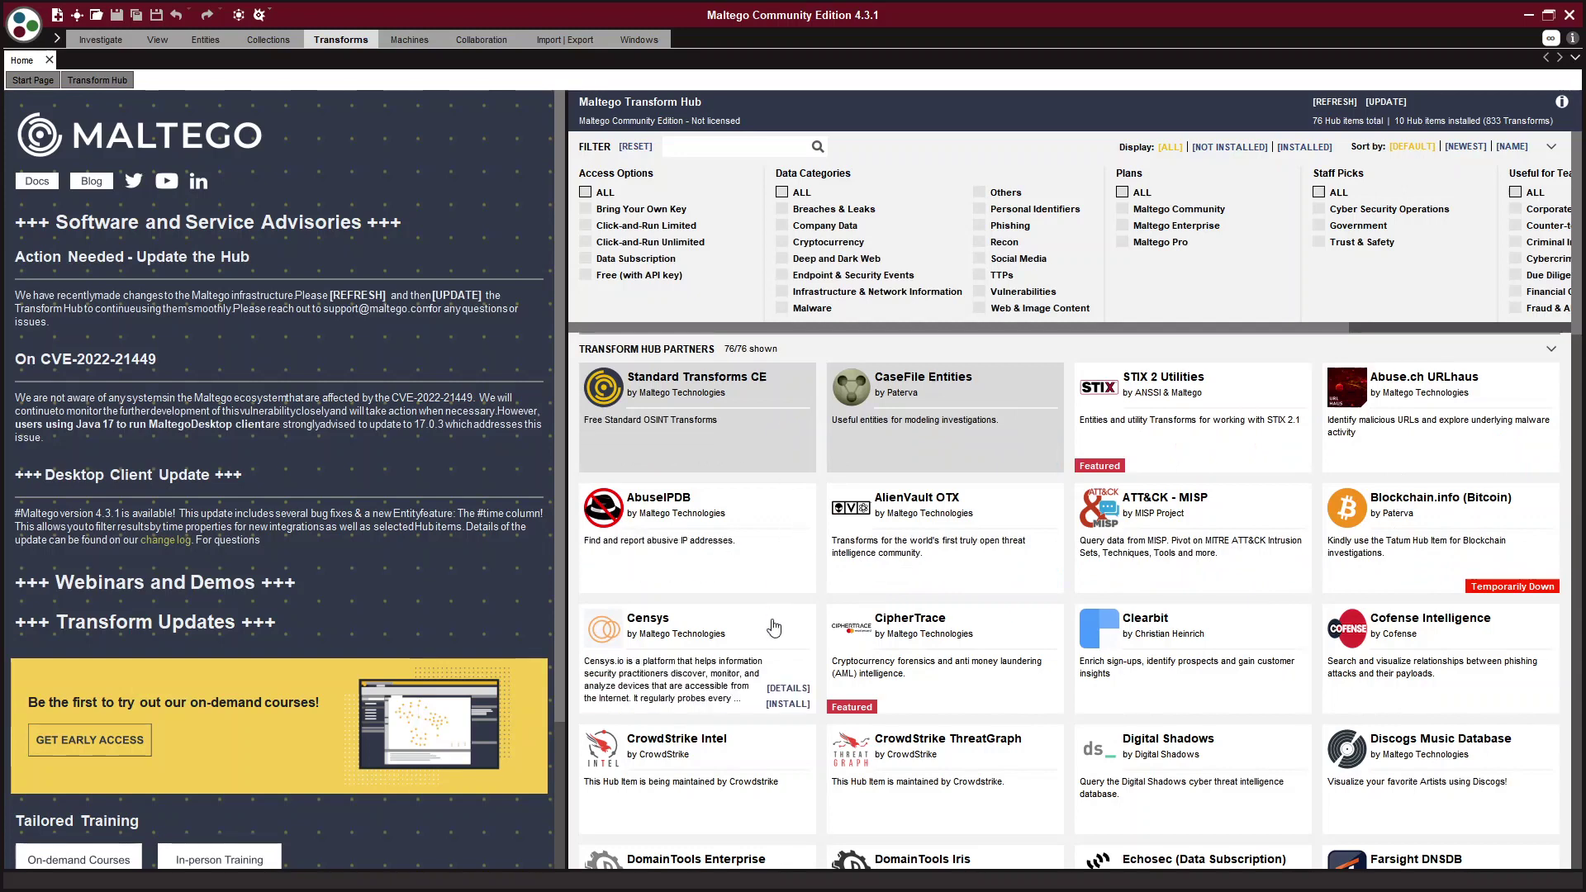
mouse_move(956, 410)
mouse_move(719, 519)
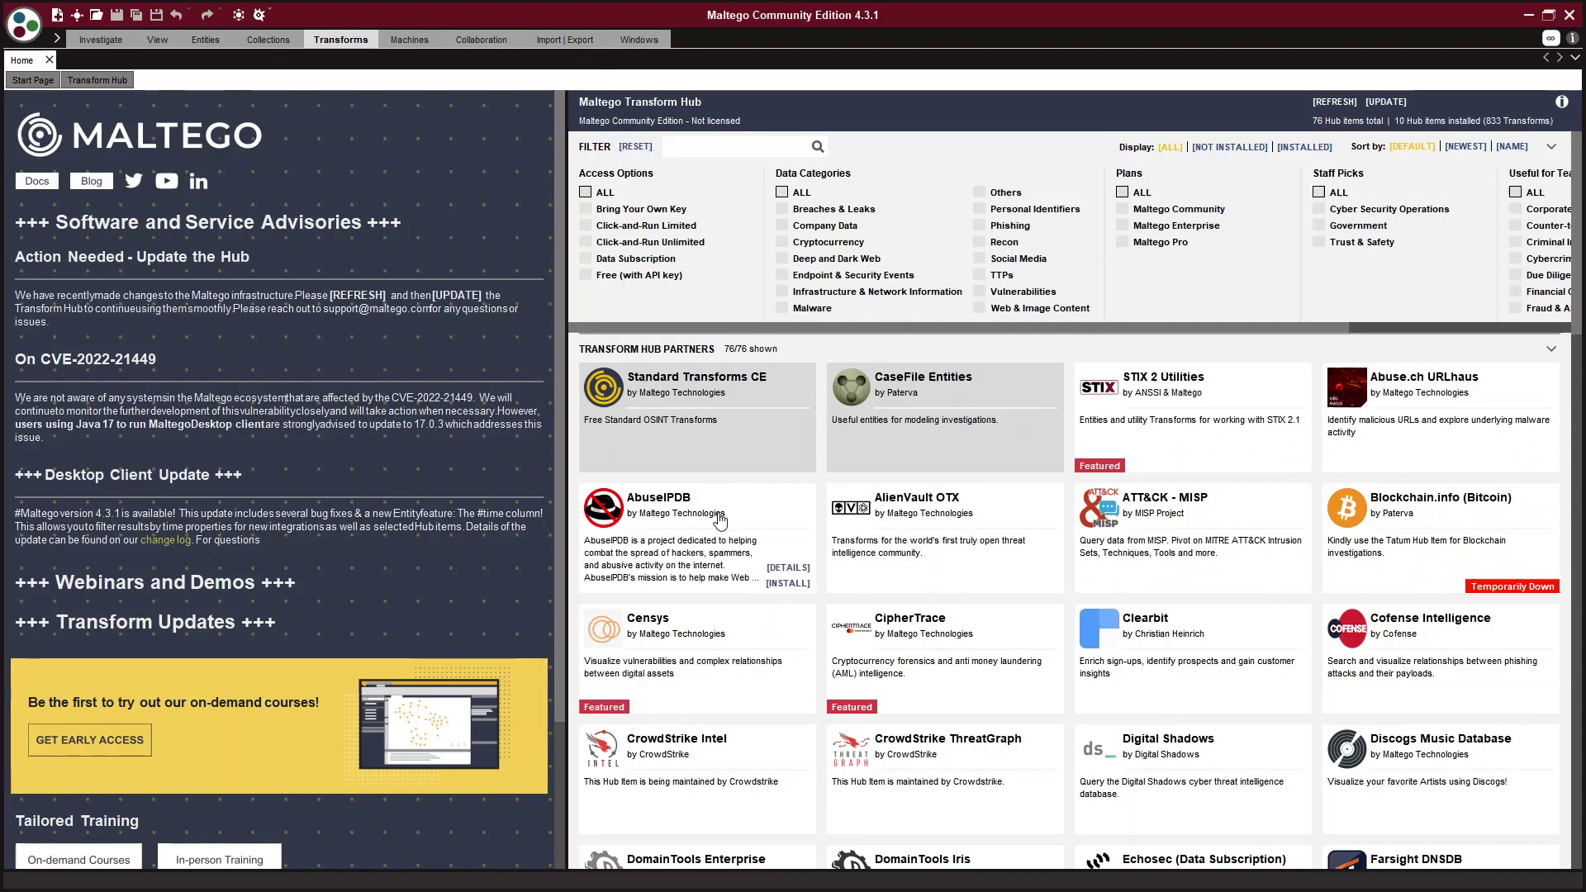
mouse_move(662, 649)
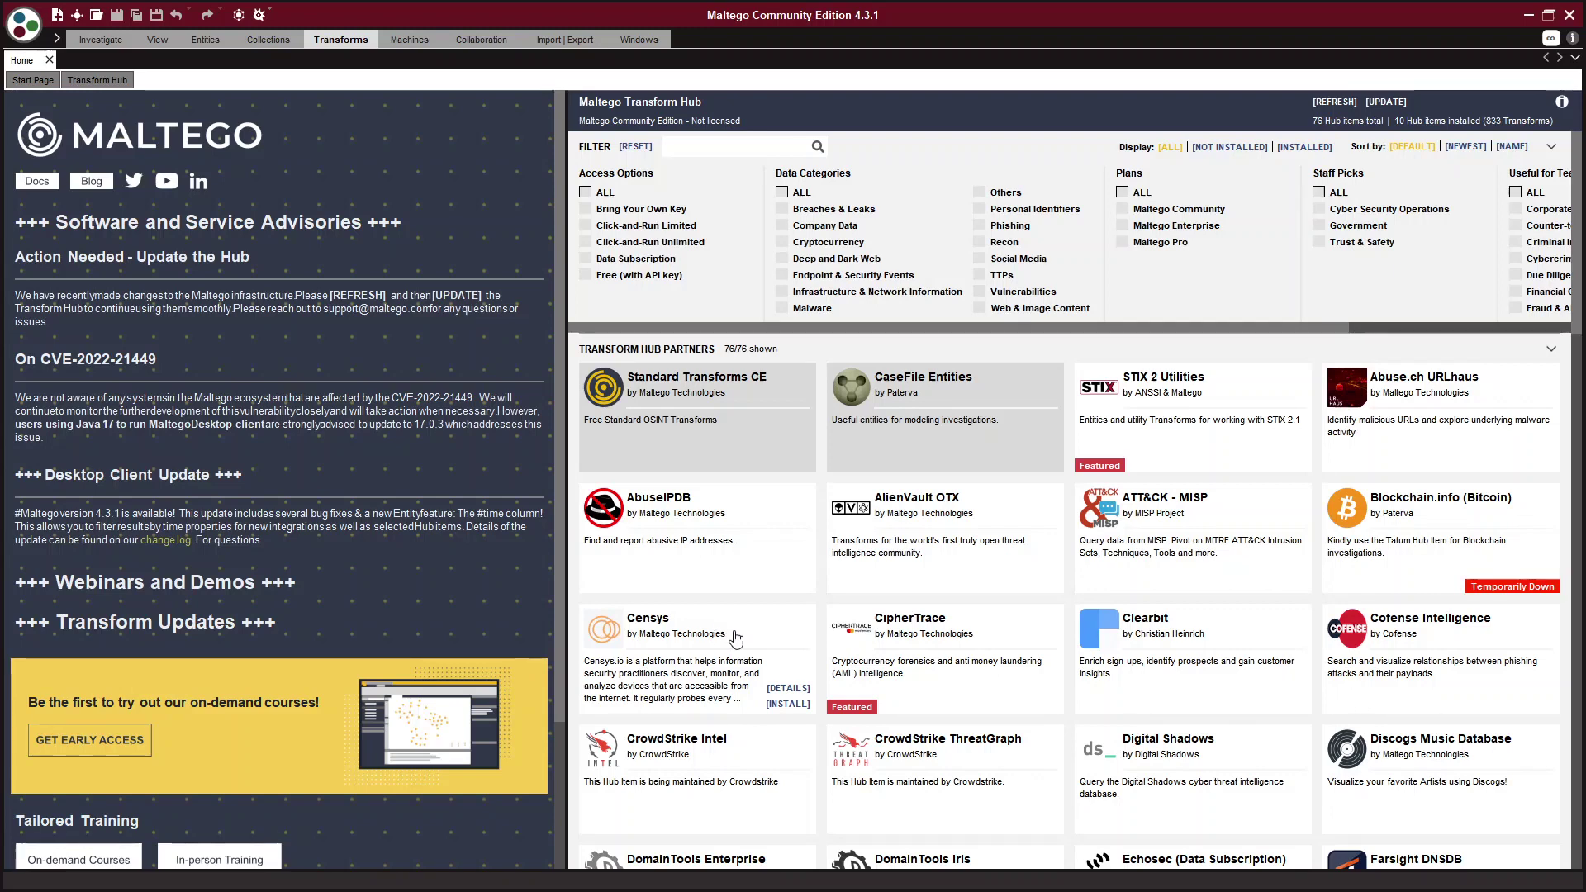
mouse_move(1048, 457)
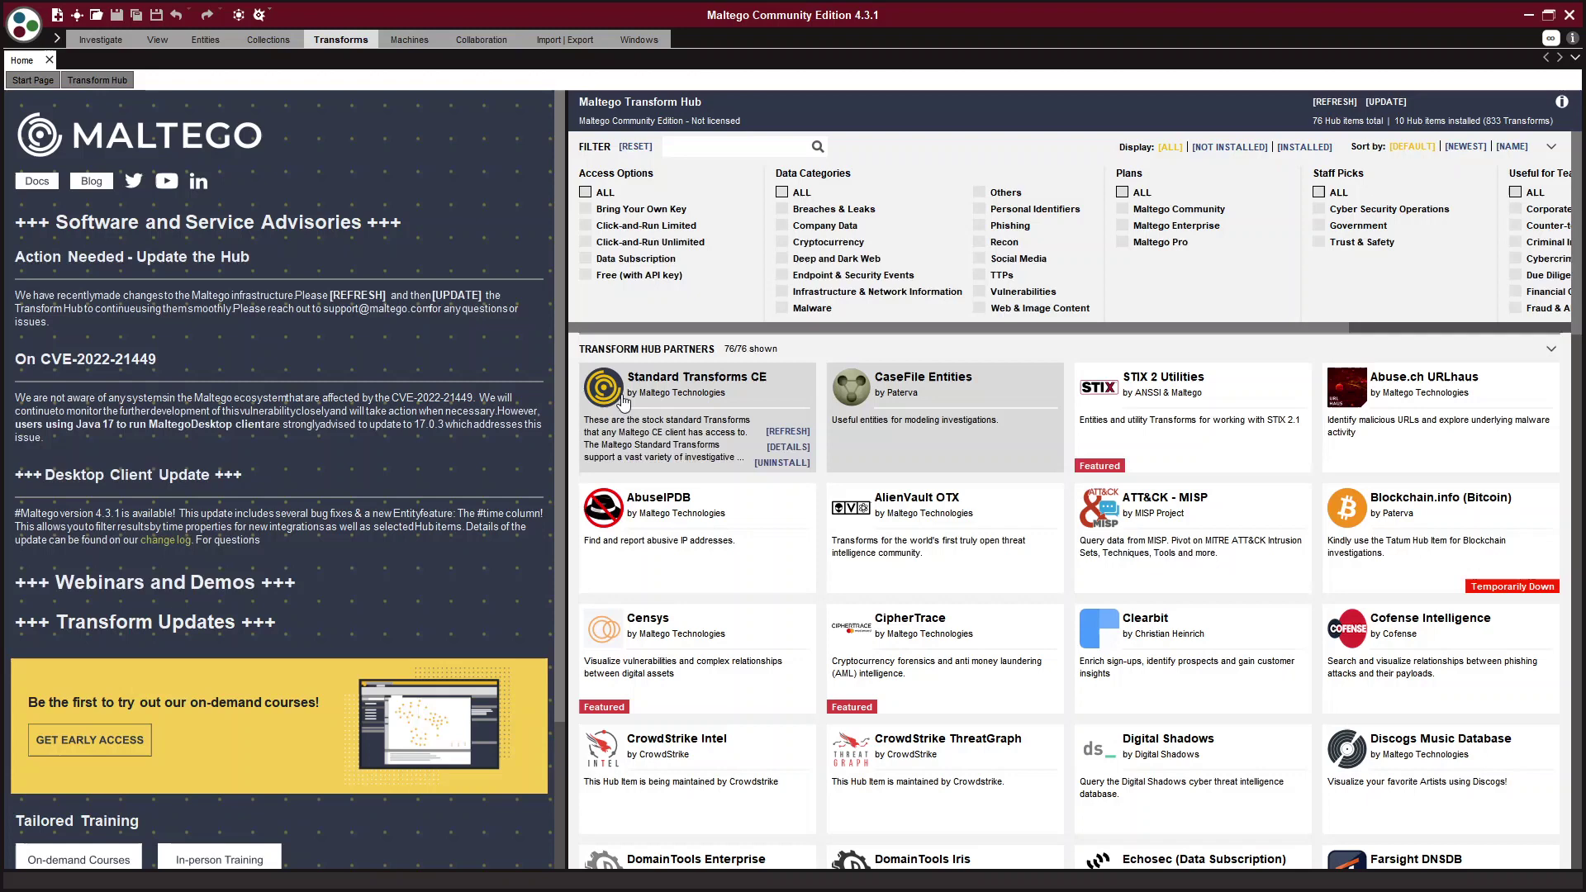
mouse_move(765, 378)
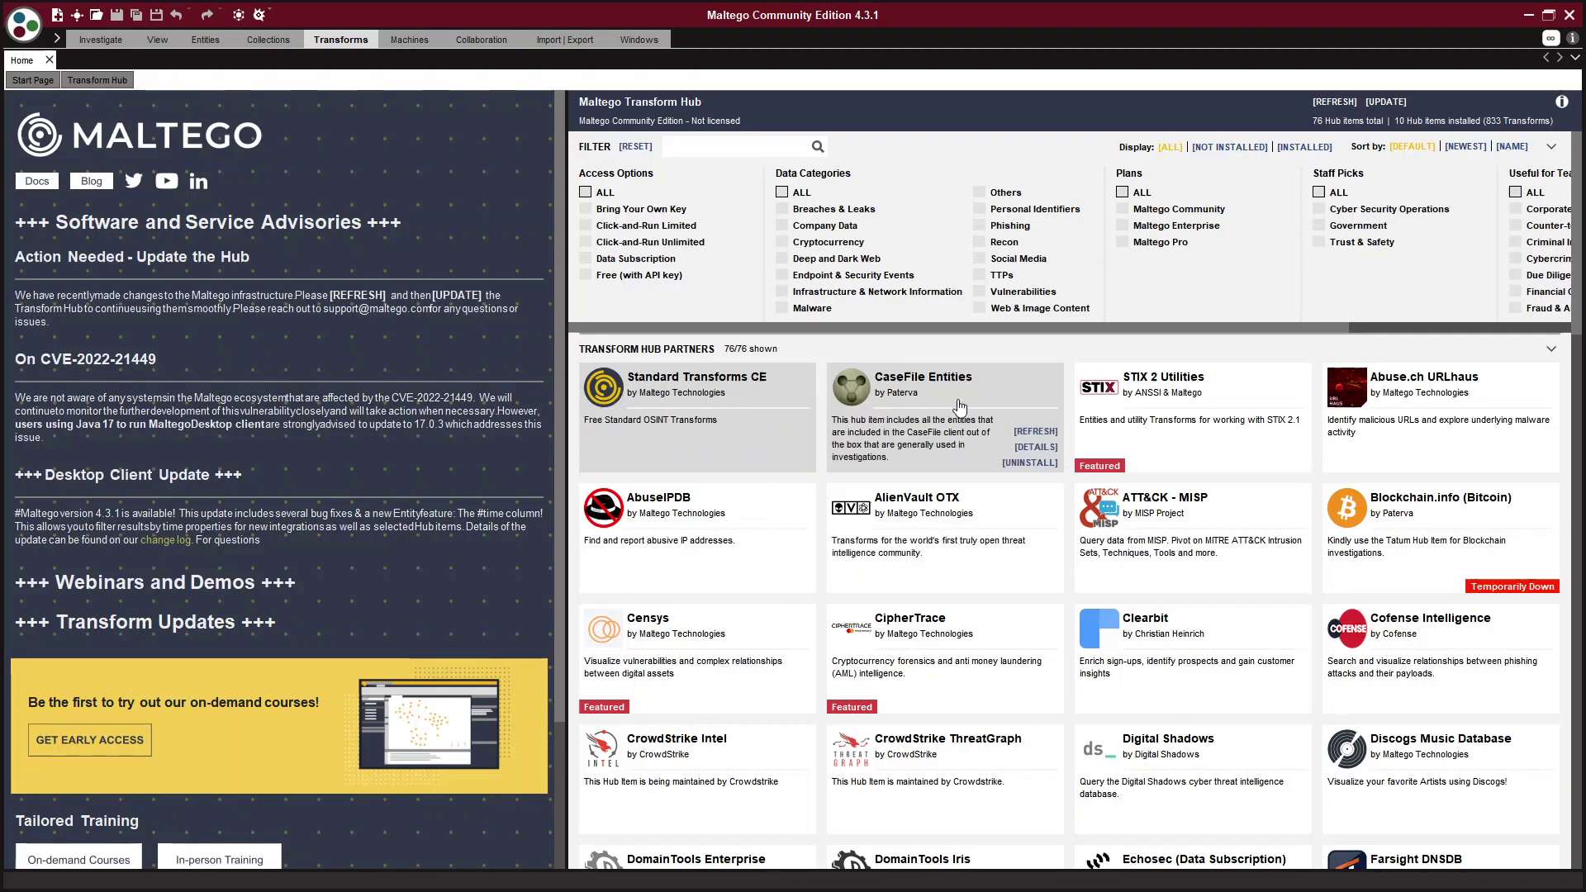
mouse_move(802, 516)
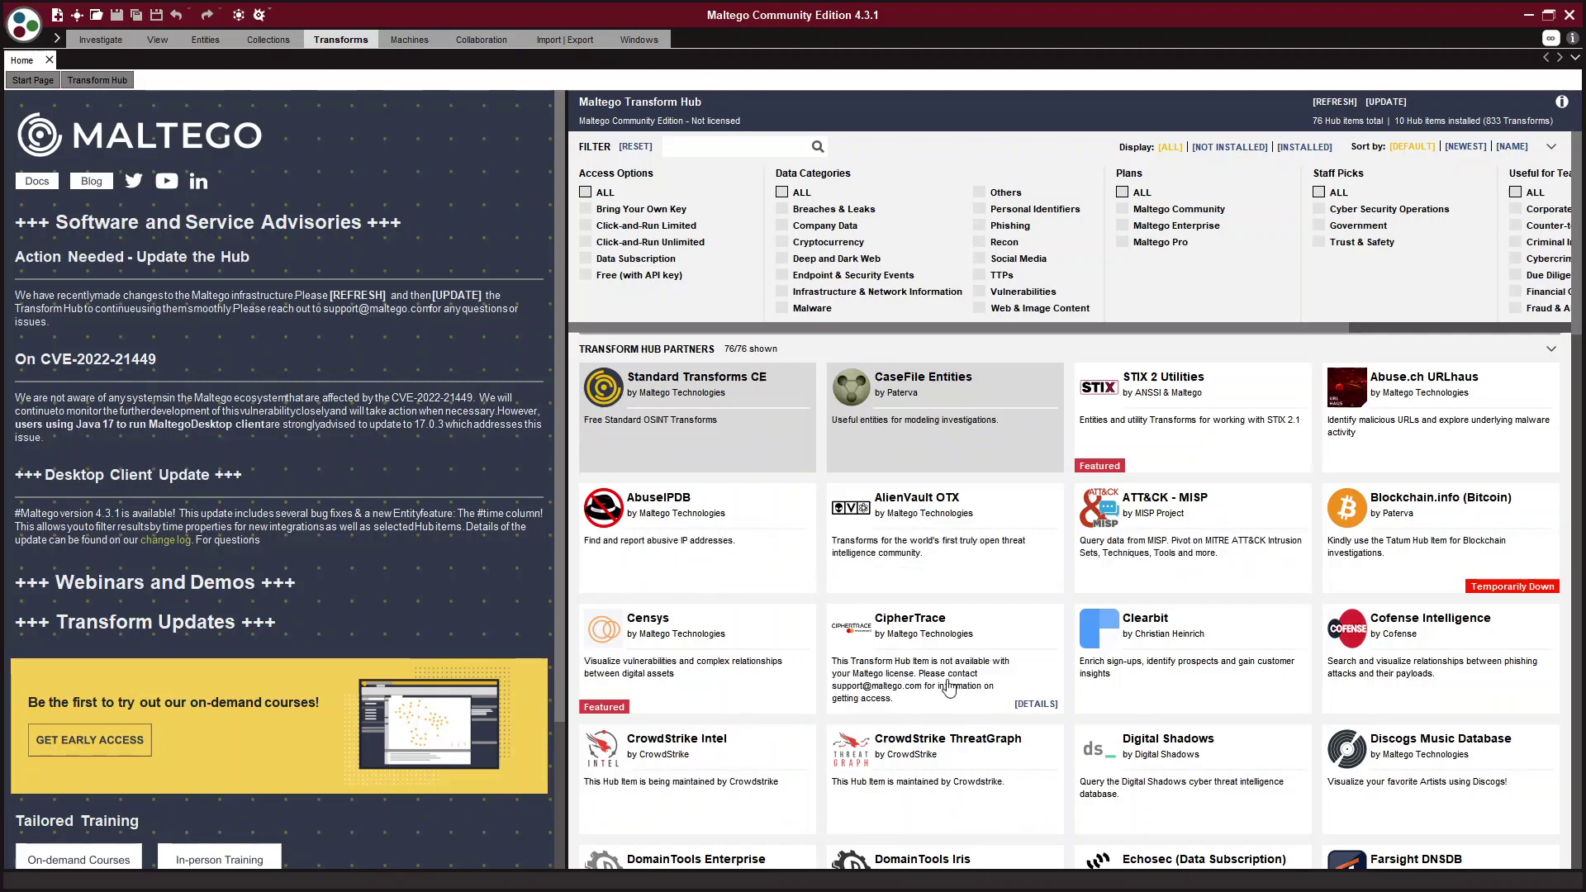
left_click(751, 149)
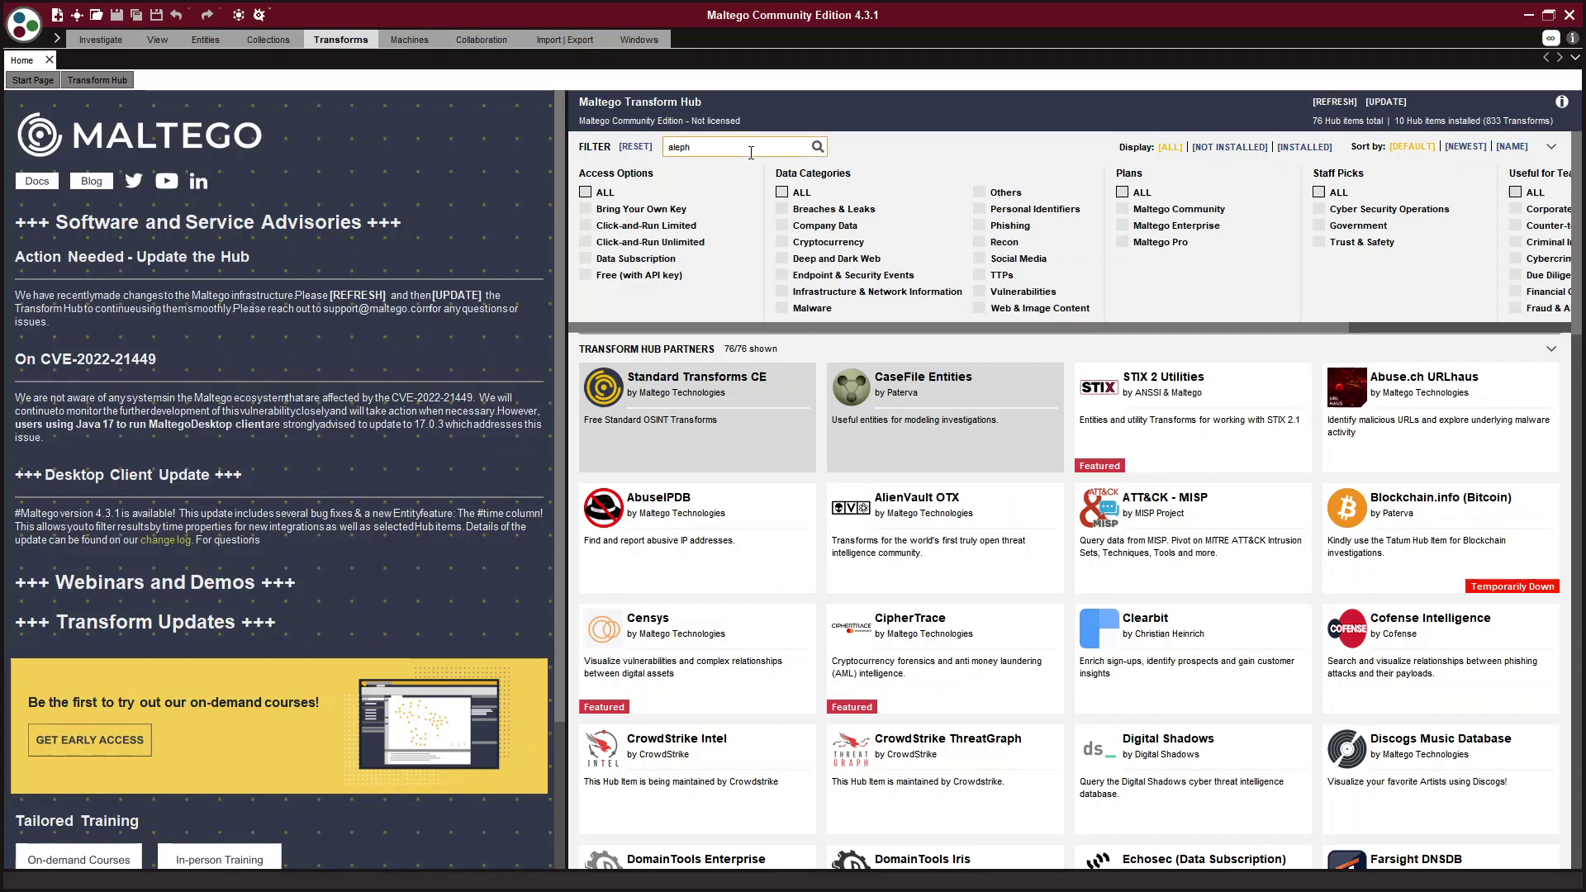
key("Return")
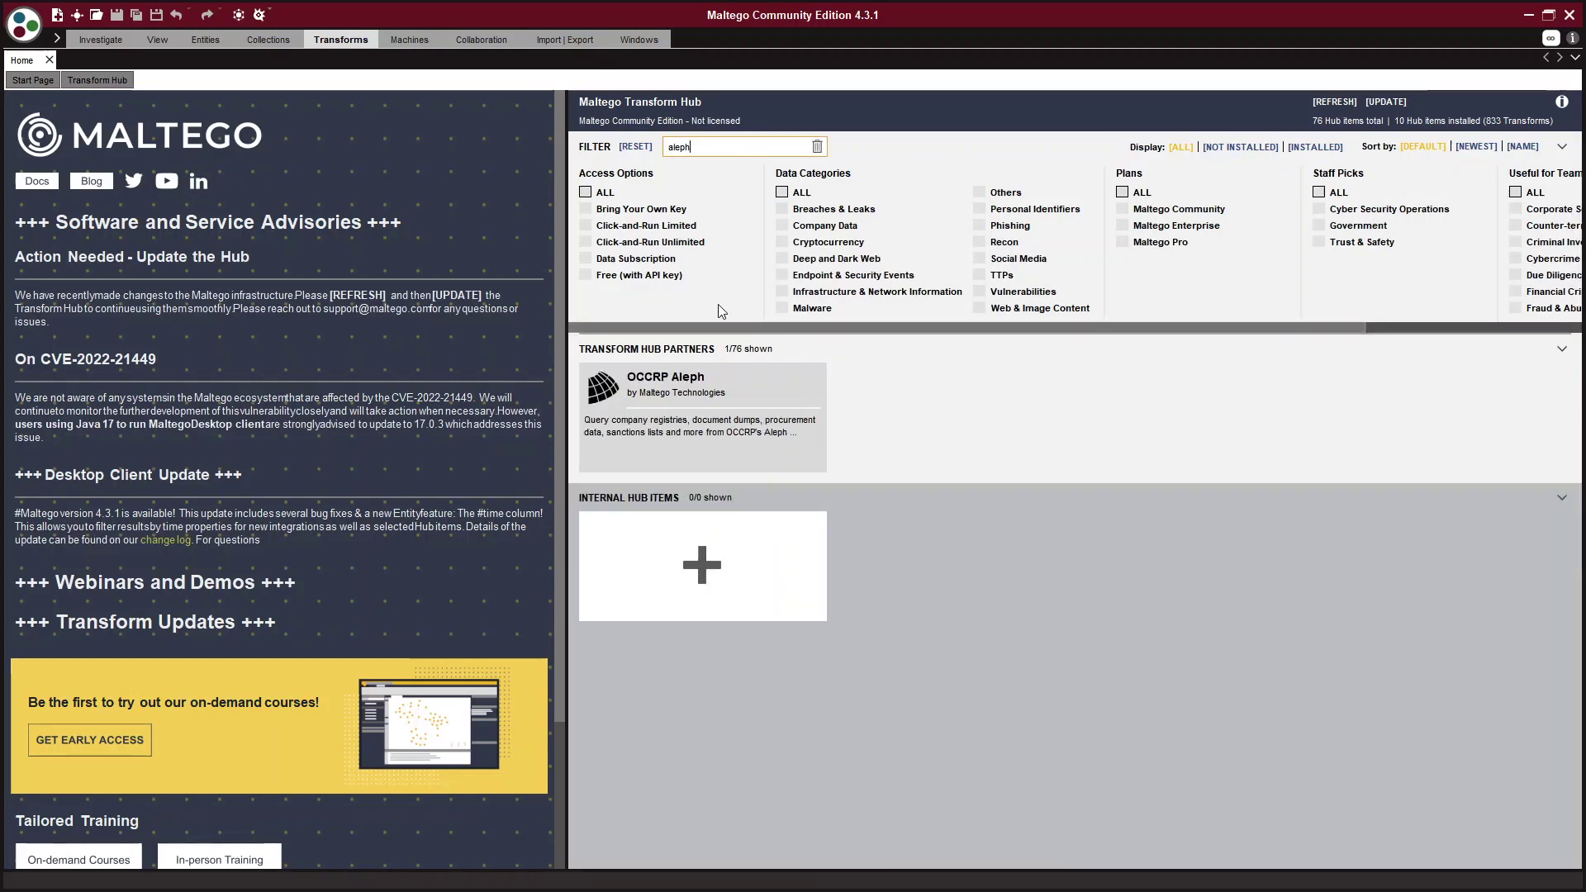
mouse_move(625, 382)
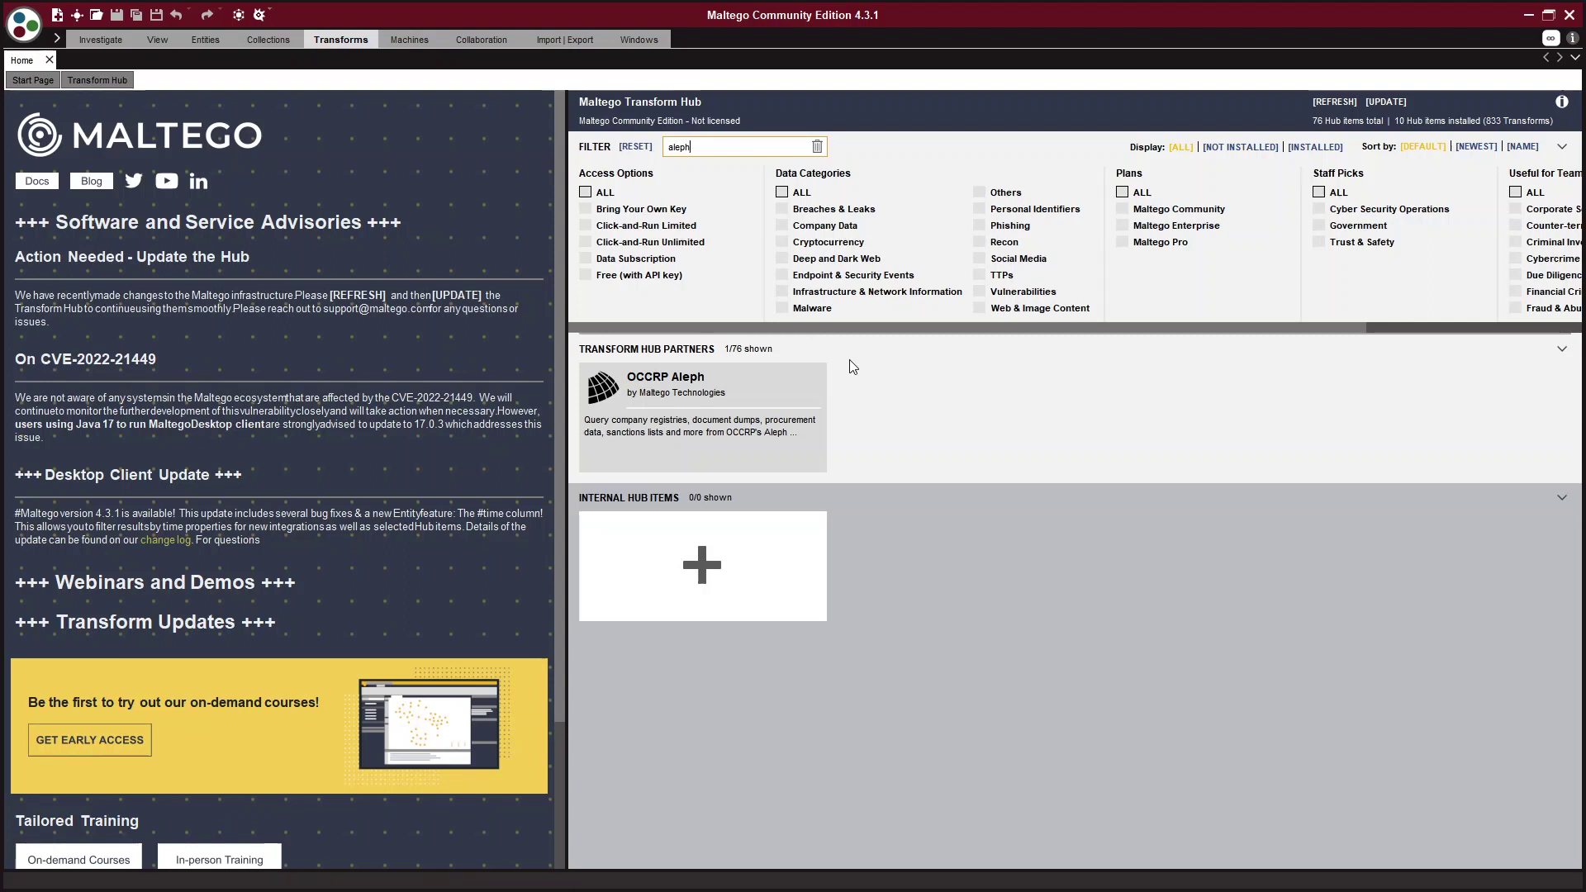
mouse_move(818, 398)
mouse_move(739, 446)
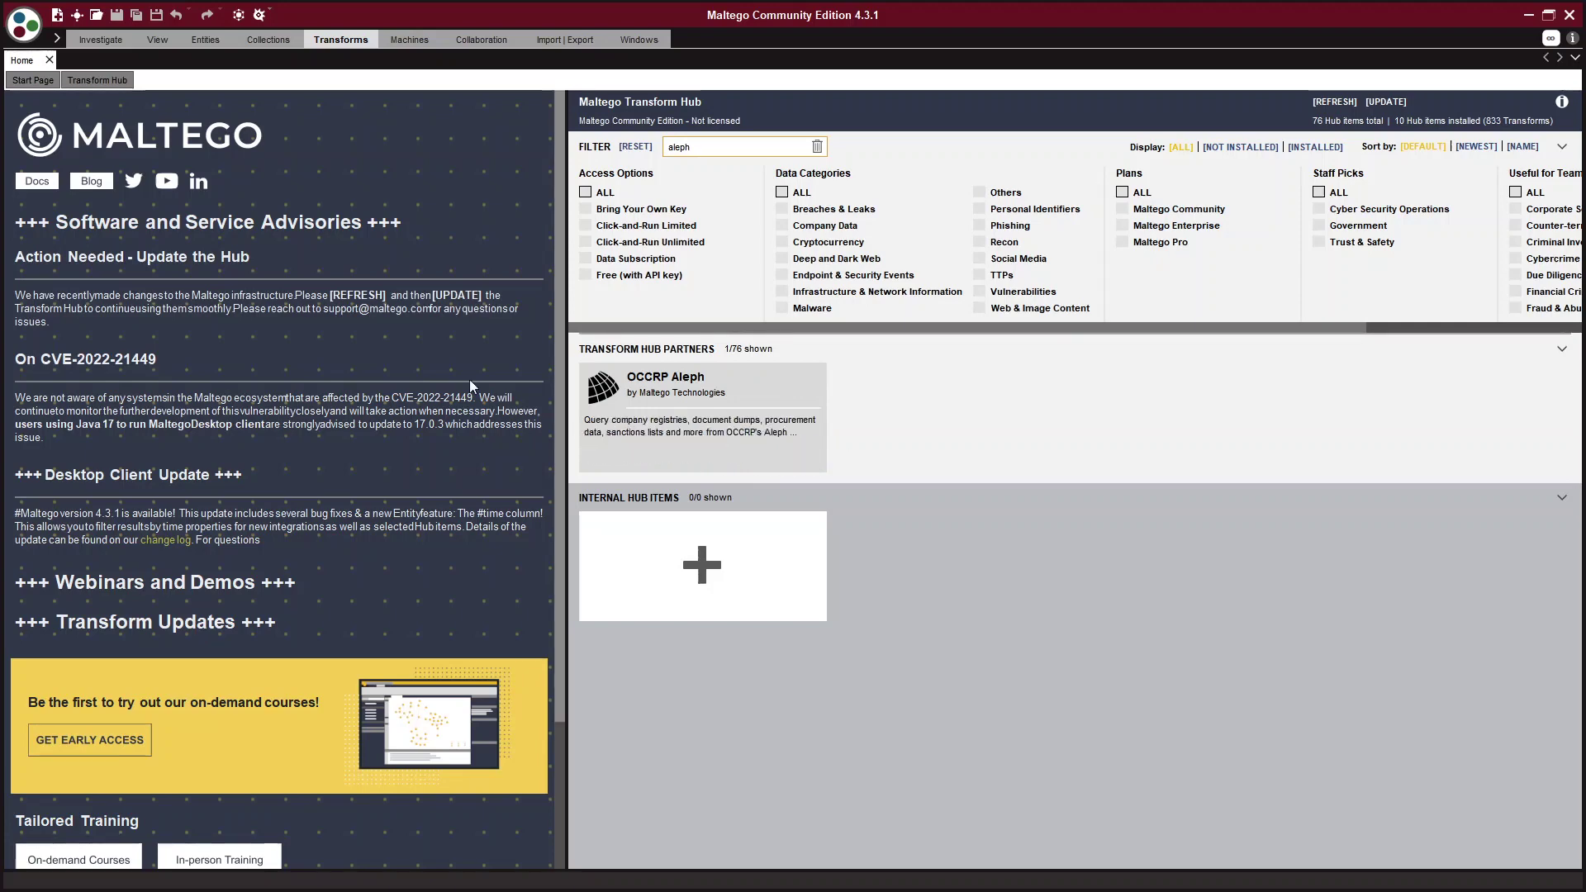
Create the blank graph New Graph (1) from the Investigate tab and browse the Entity Palette.
left_click(101, 41)
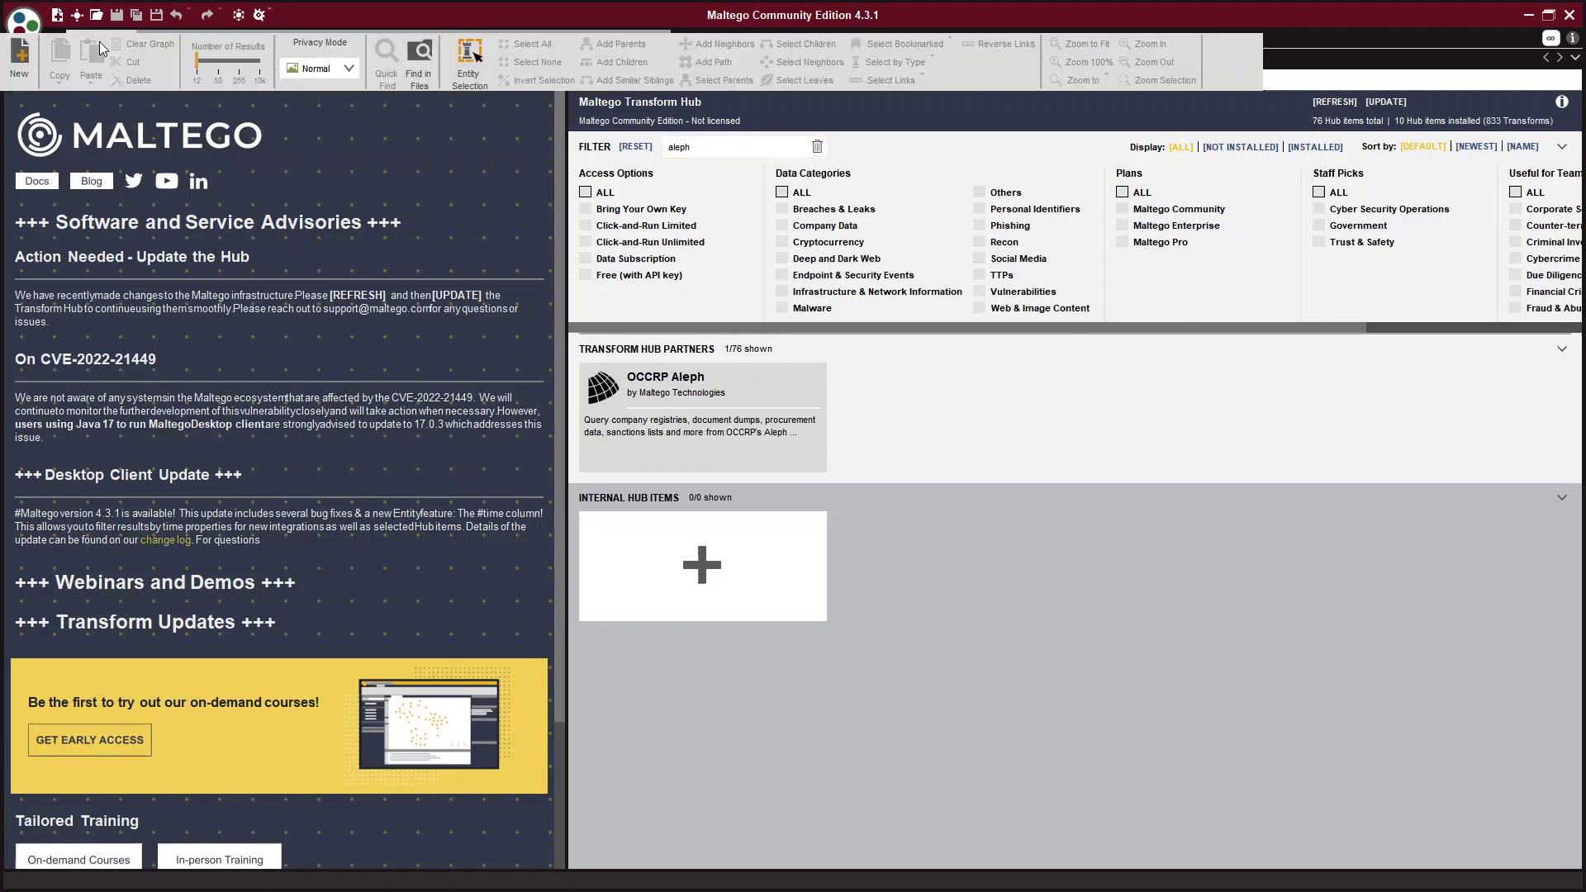
left_click(19, 64)
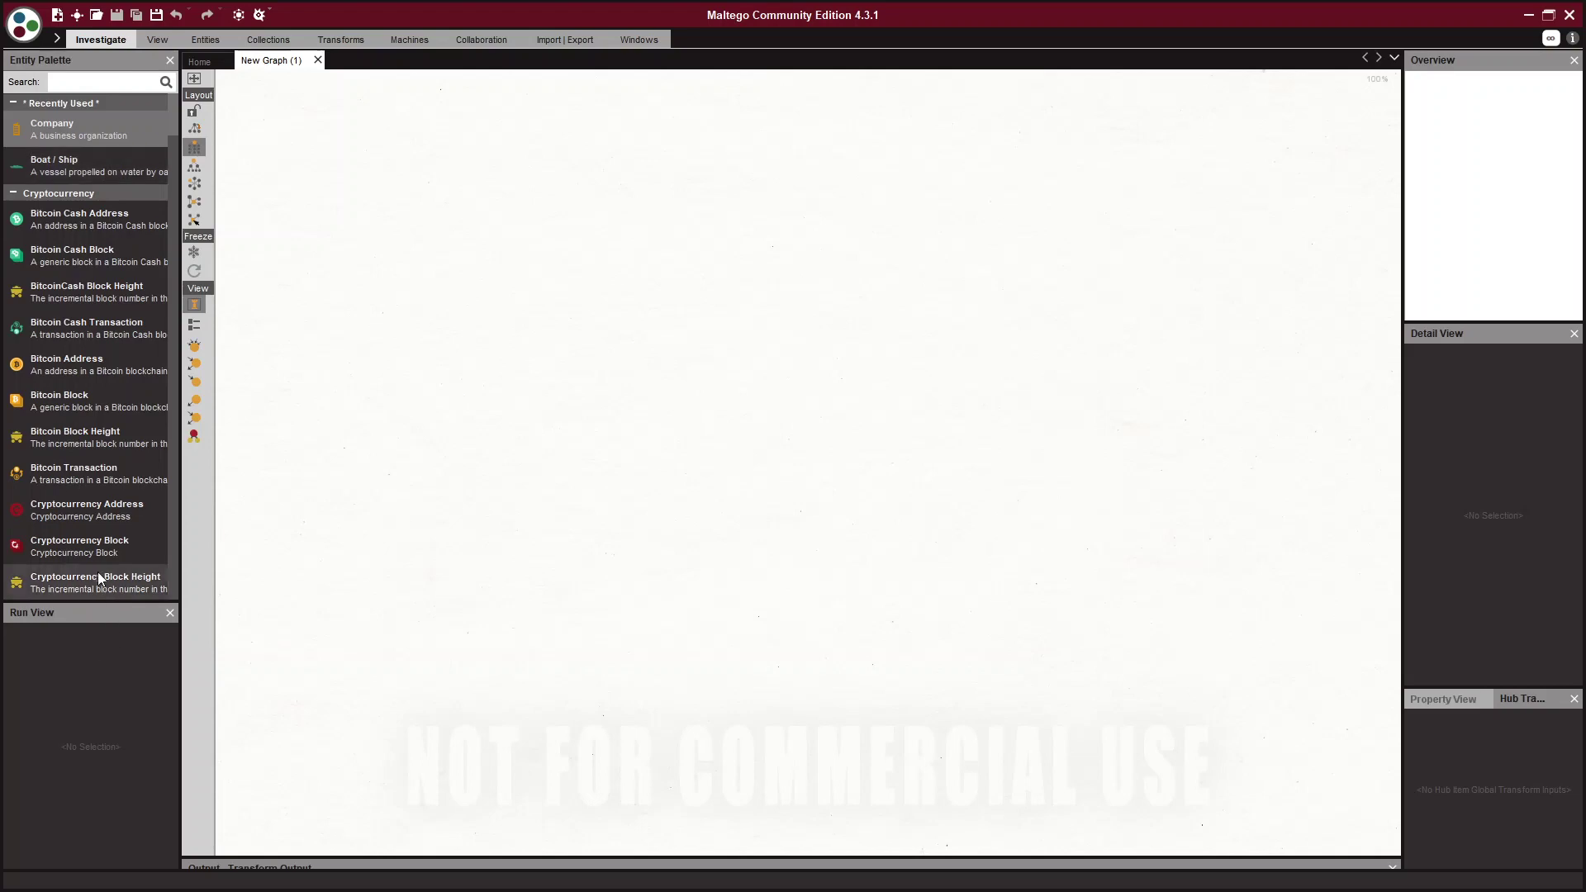
scroll(83, 343, "down", 5)
scroll(83, 330, "down", 5)
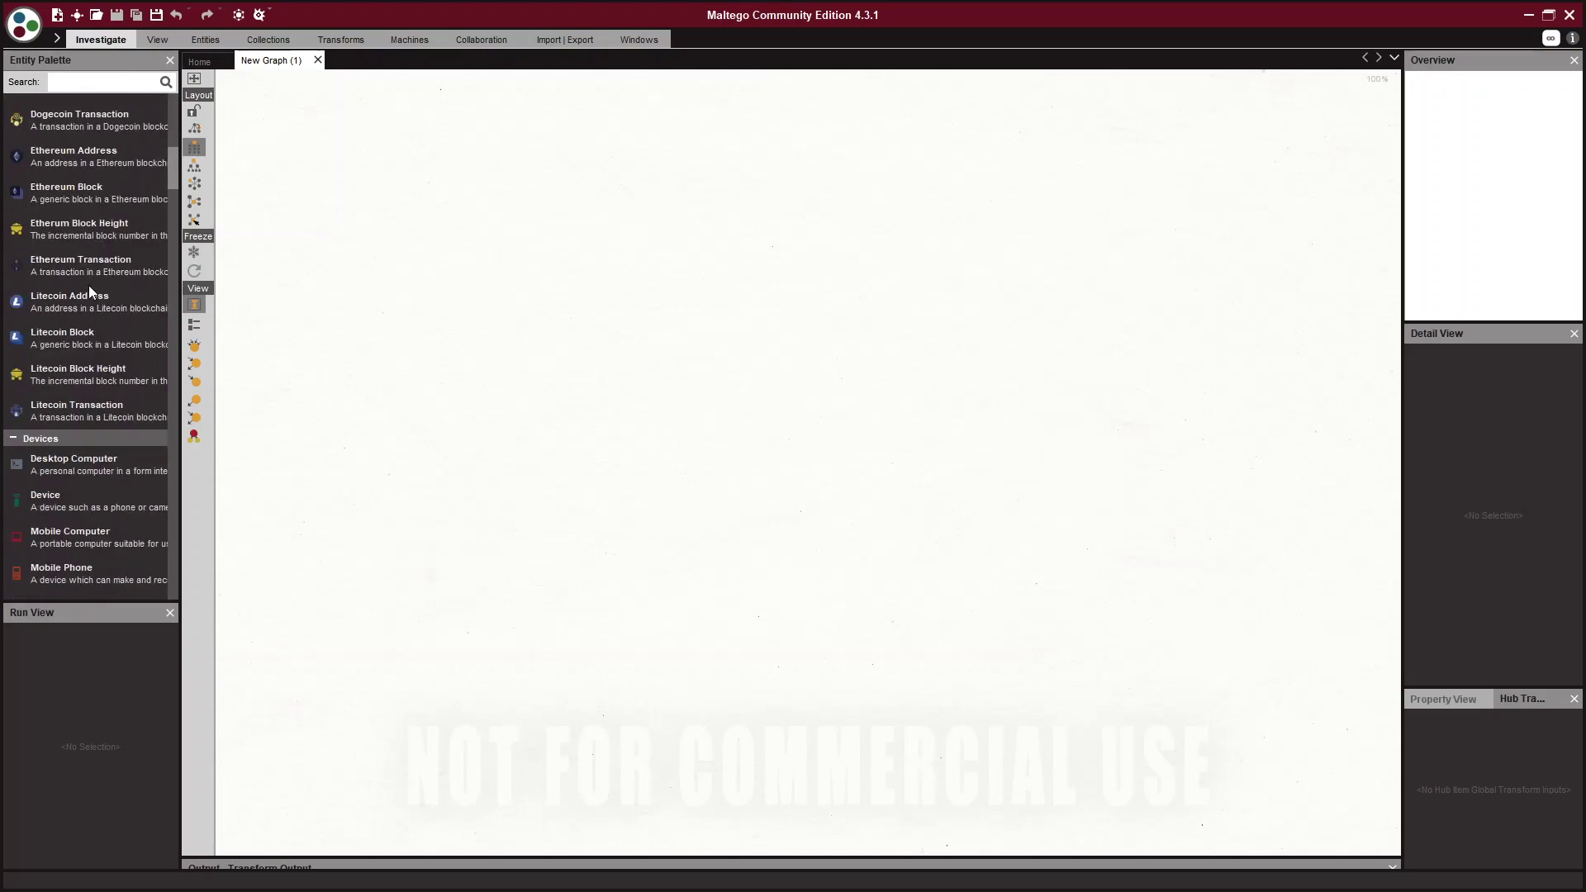
scroll(89, 291, "down", 8)
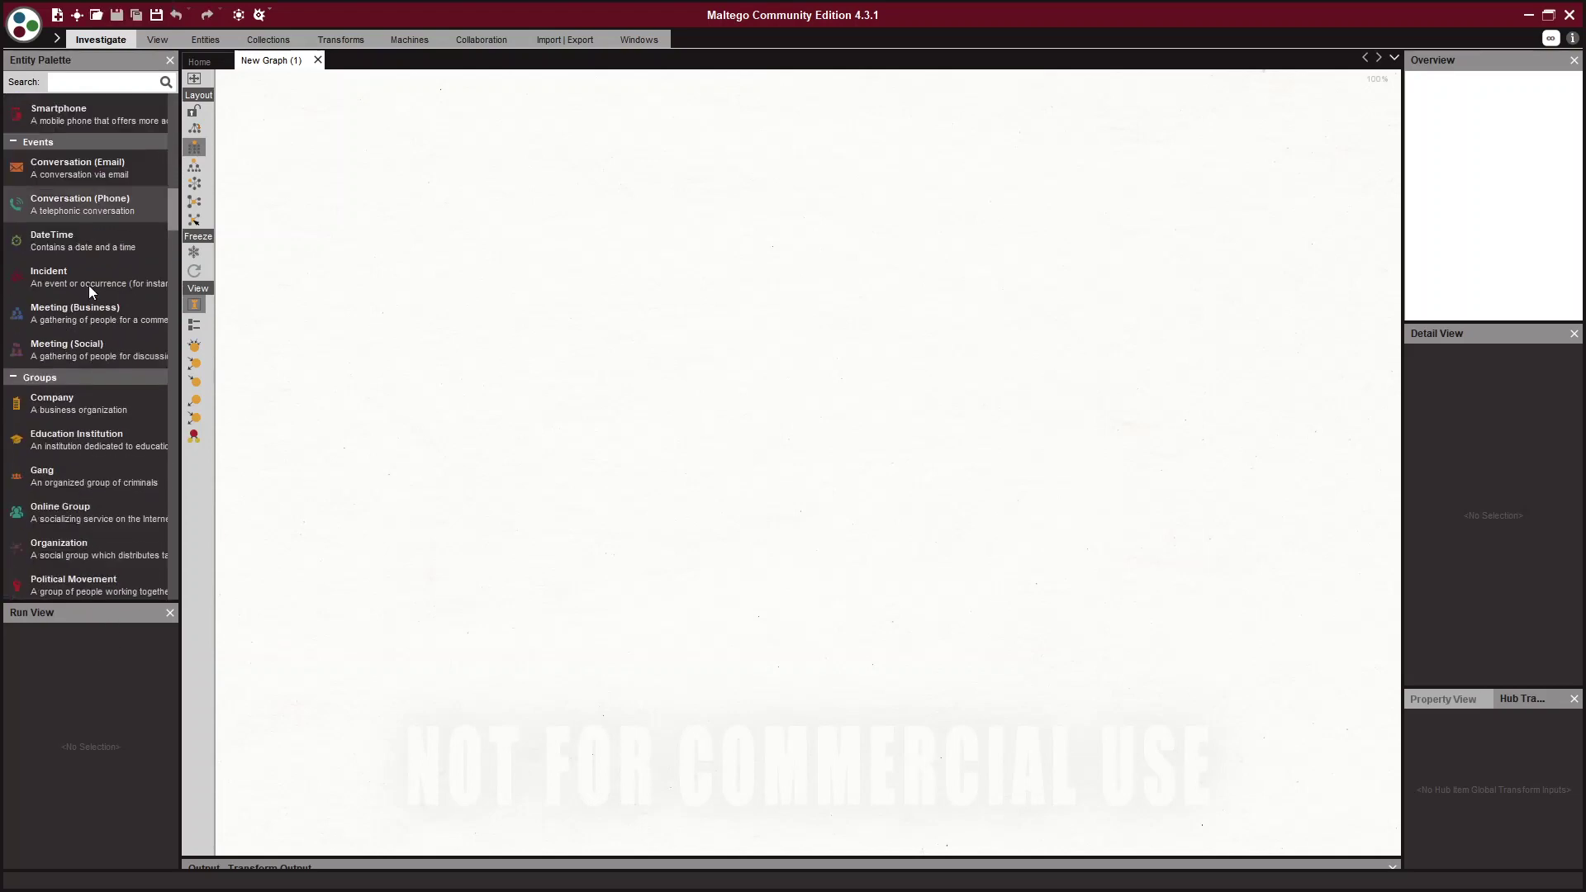
scroll(88, 285, "down", 6)
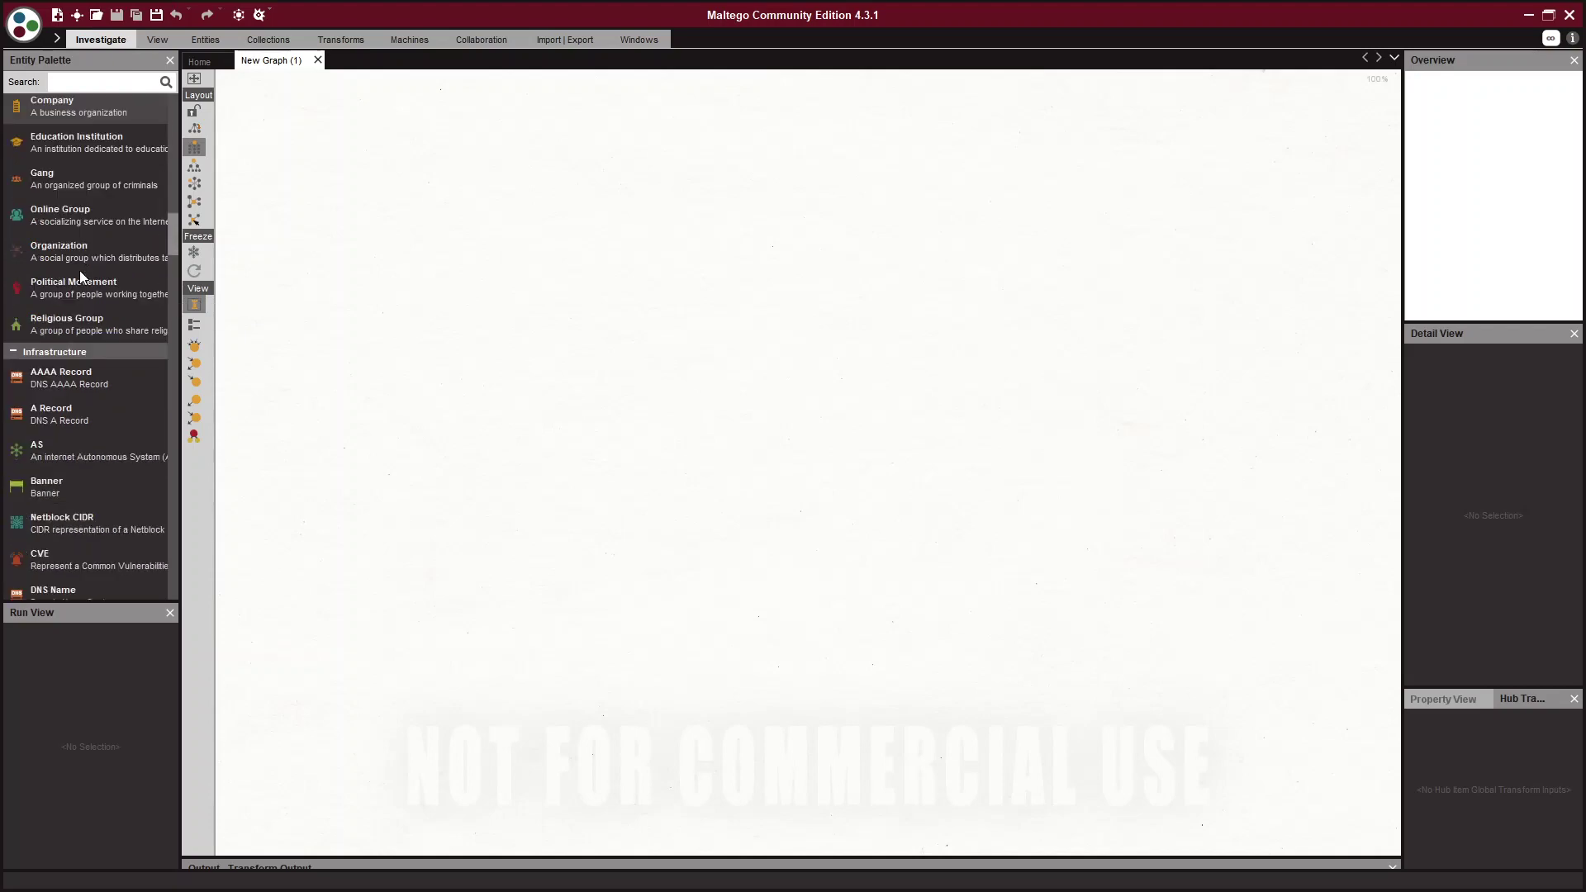
scroll(80, 271, "down", 4)
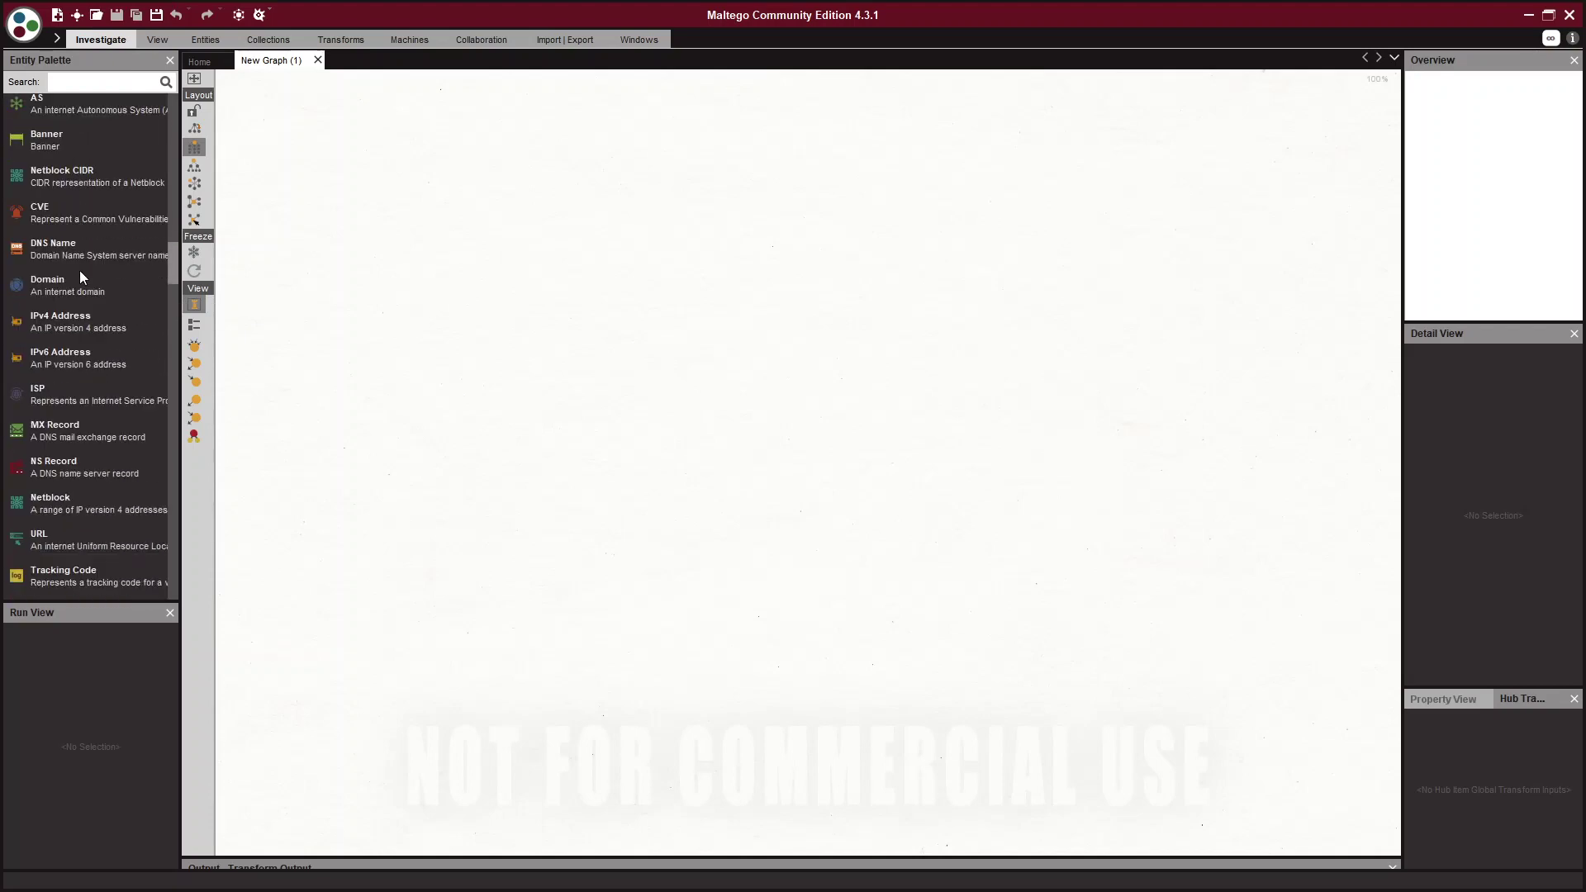
scroll(80, 271, "down", 5)
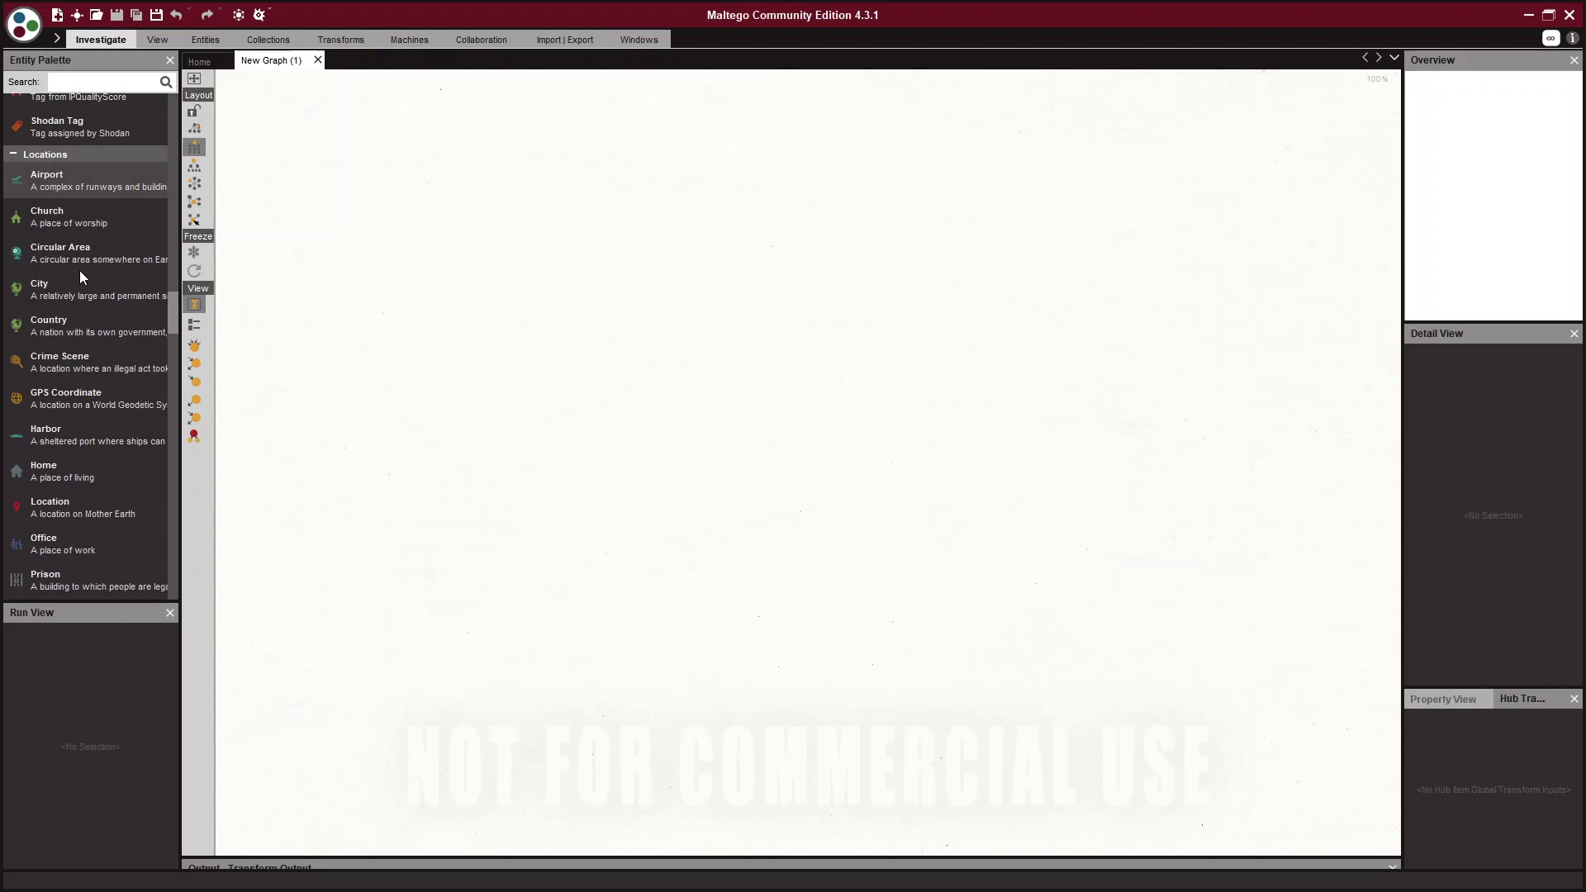
scroll(80, 273, "up", 12)
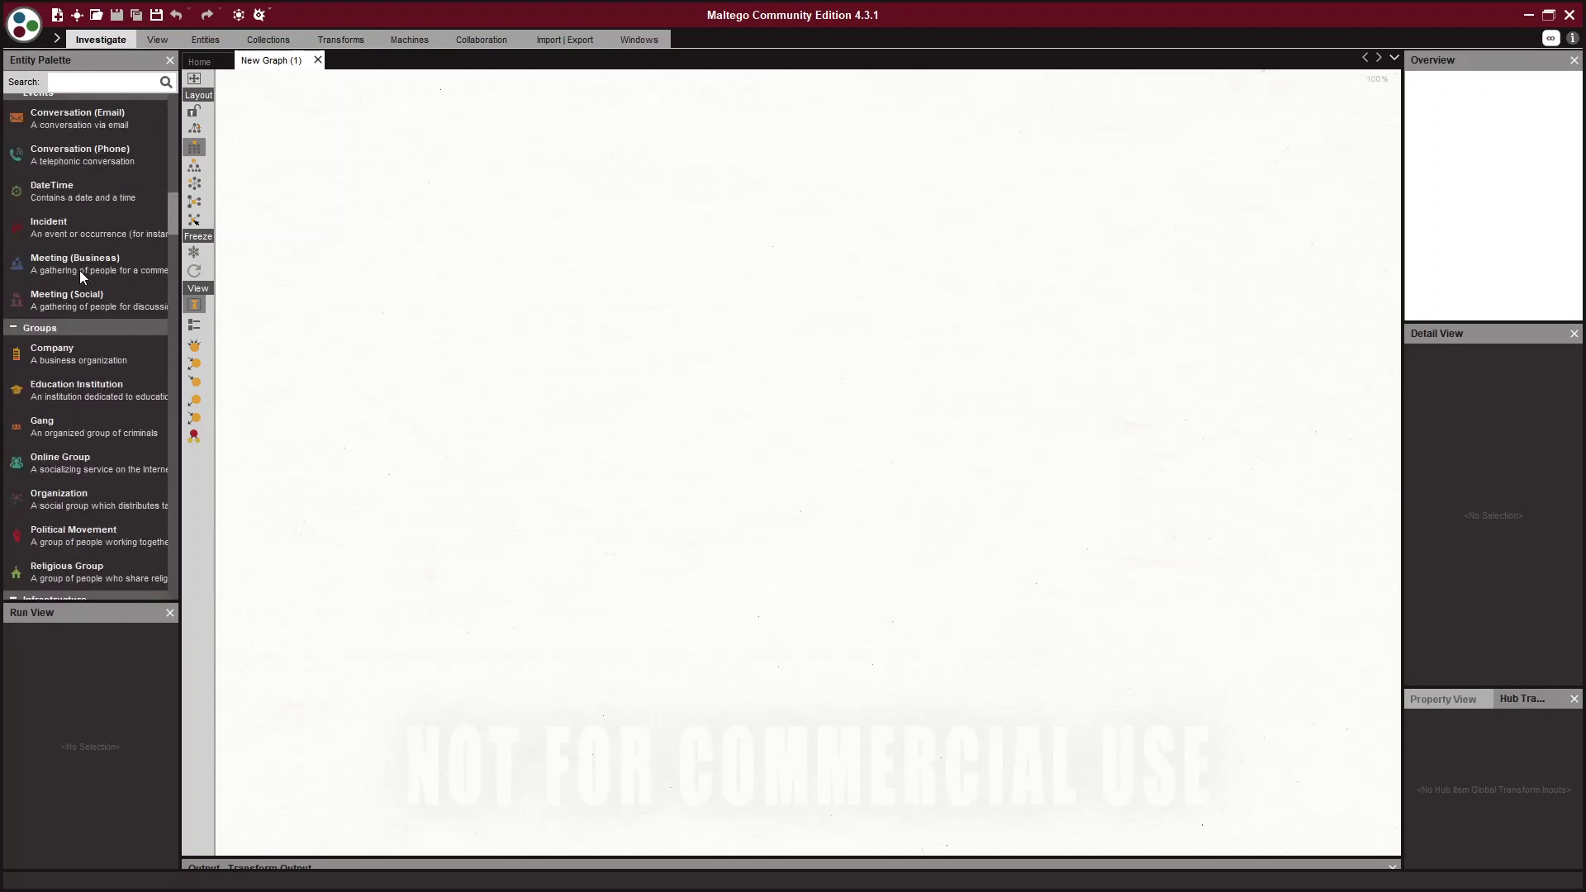
scroll(80, 270, "up", 8)
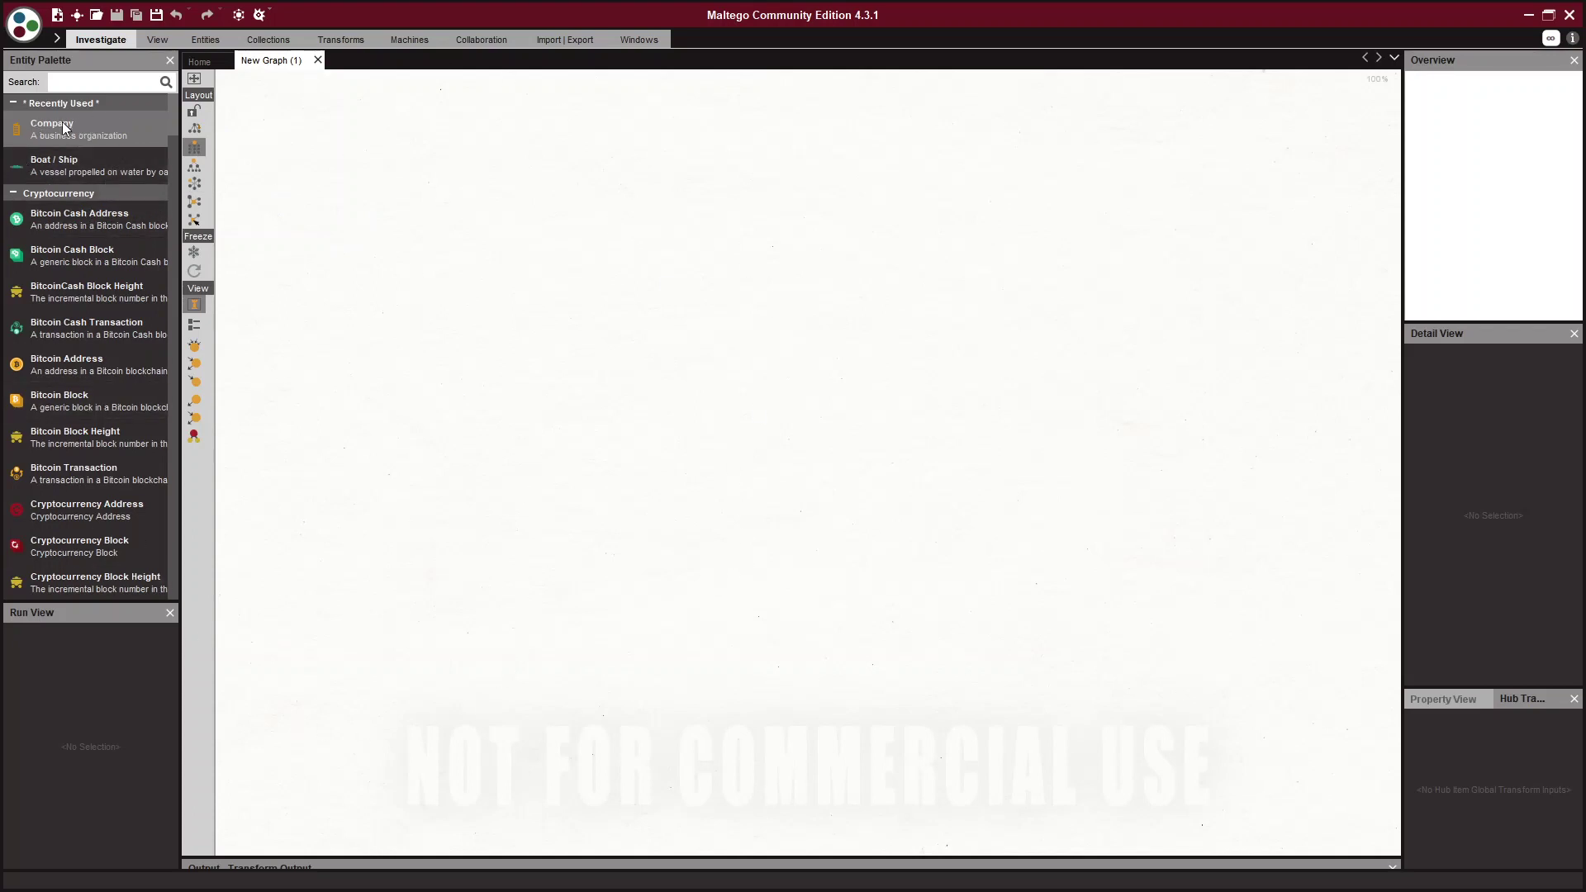
Place a Company entity at the canvas centre and rename it 'Transpetrochart co ltd'.
left_click_drag(43, 135, 798, 378)
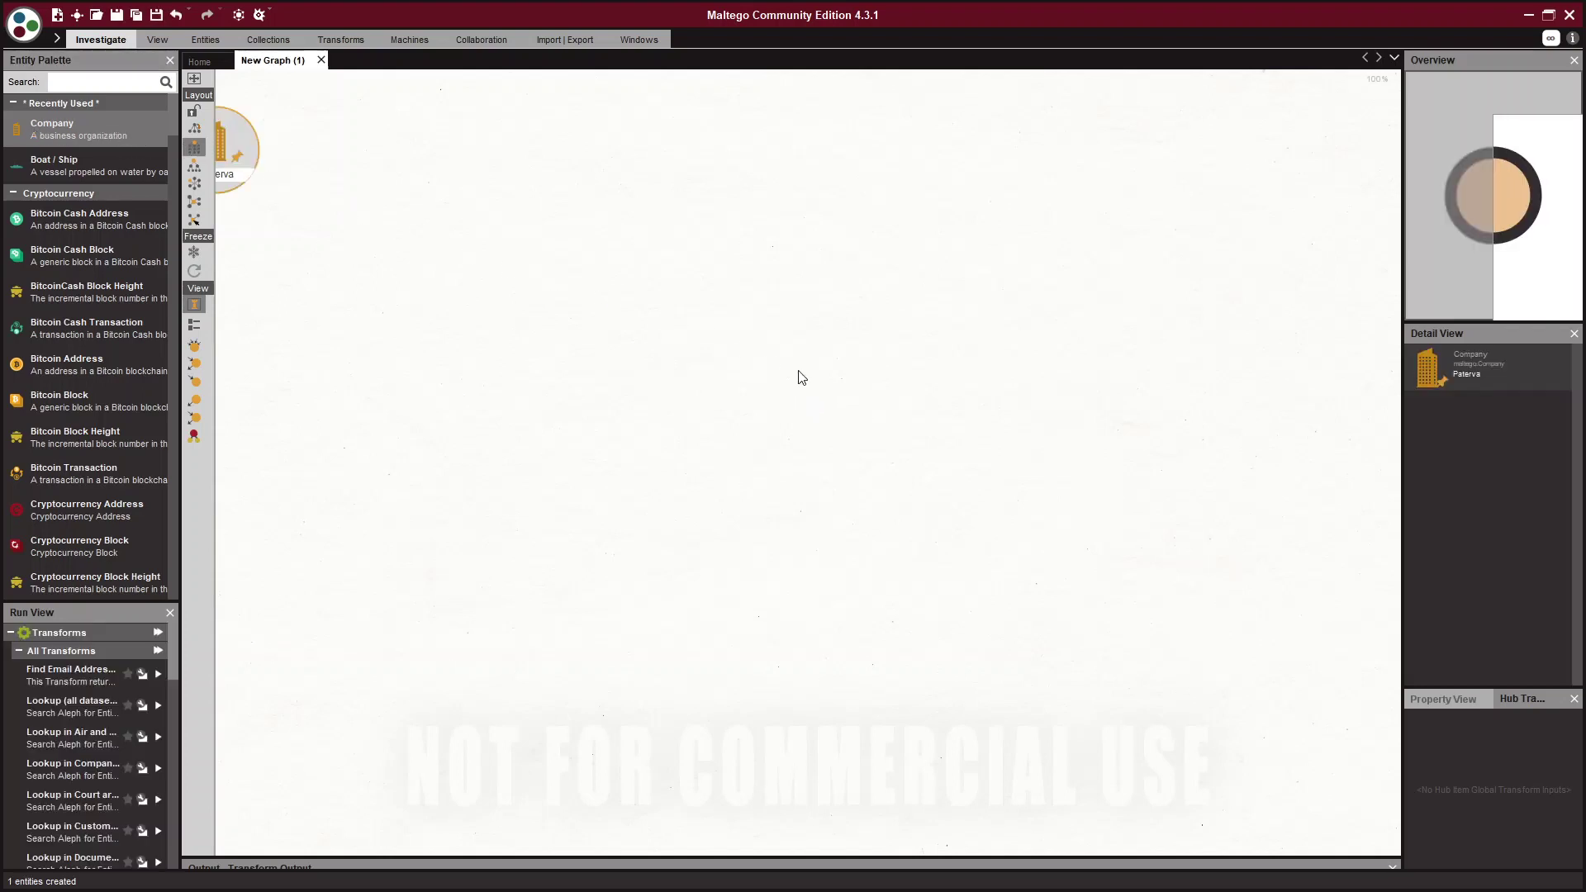
left_click_drag(253, 151, 1047, 414)
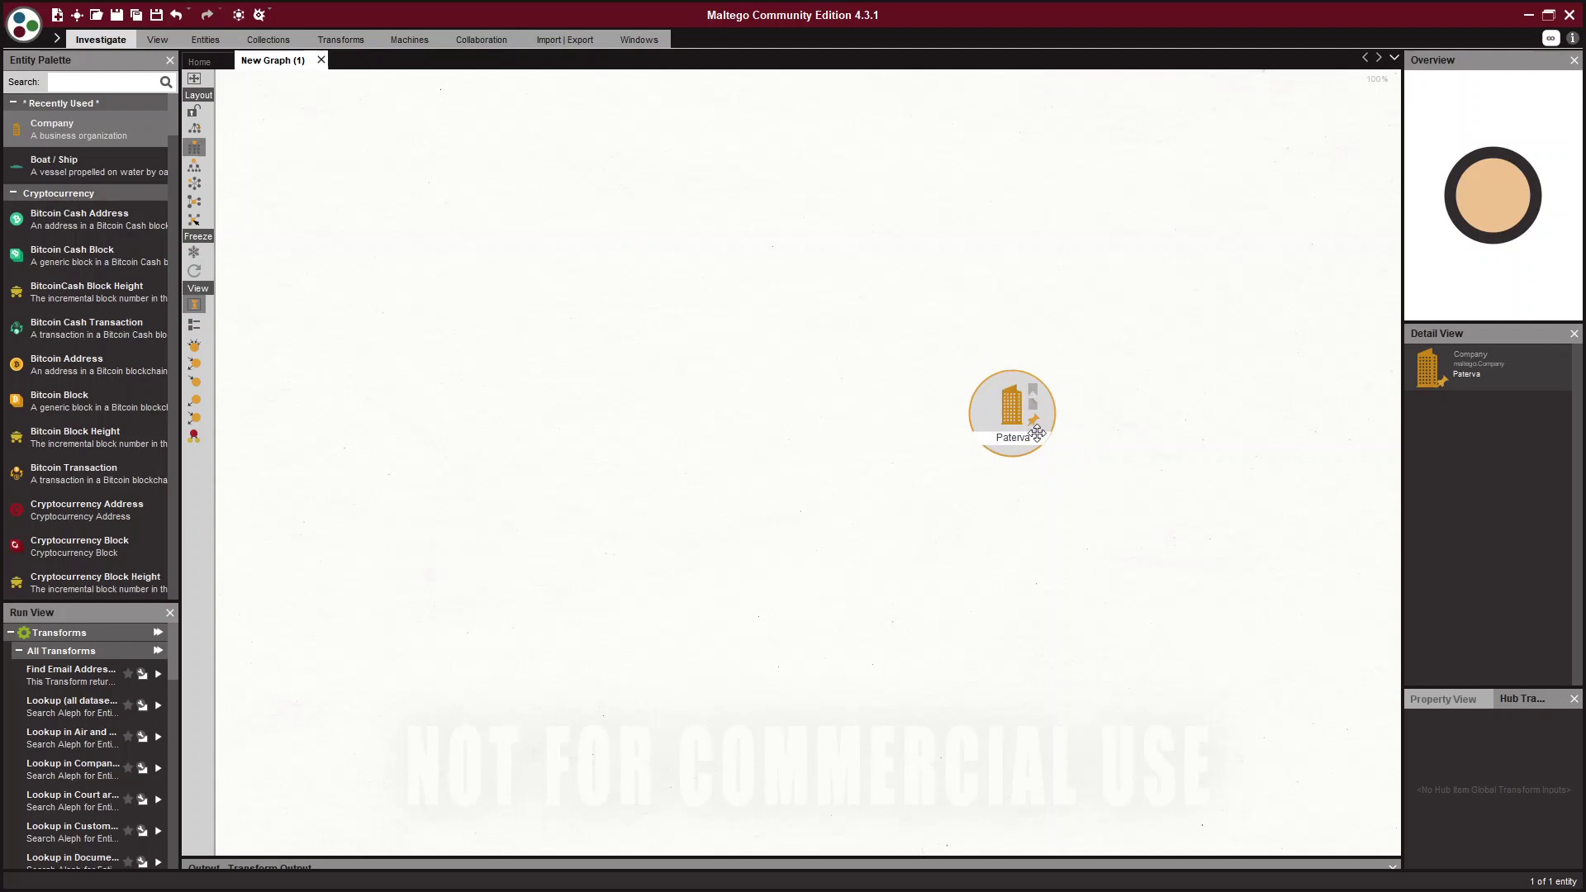
left_click(1022, 436)
type("Tra")
type("nspetroc")
type("o ltd")
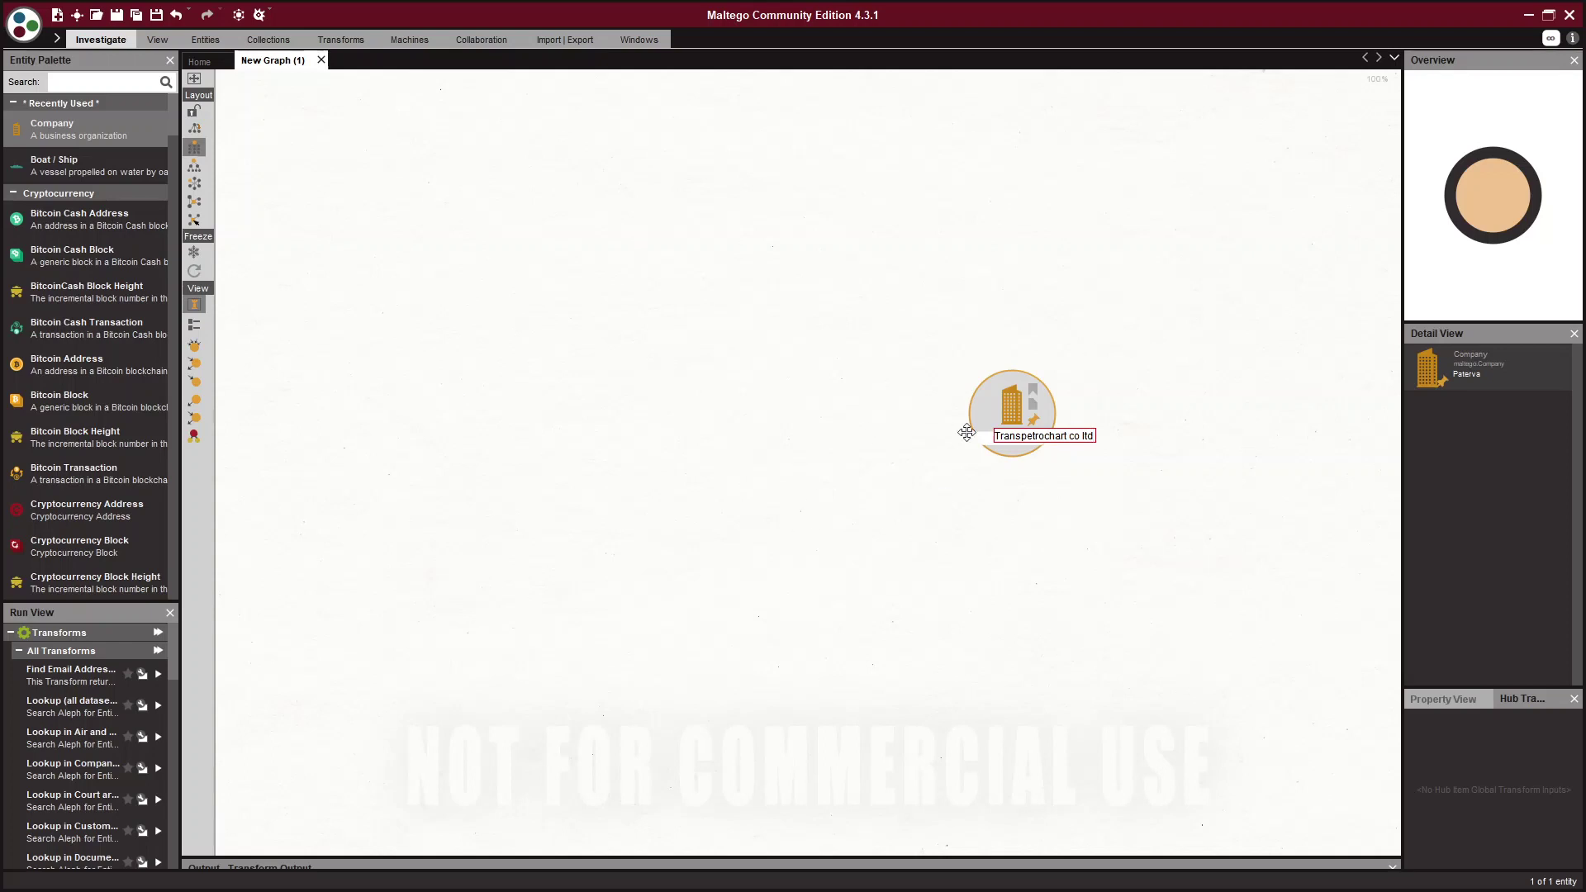
left_click(970, 521)
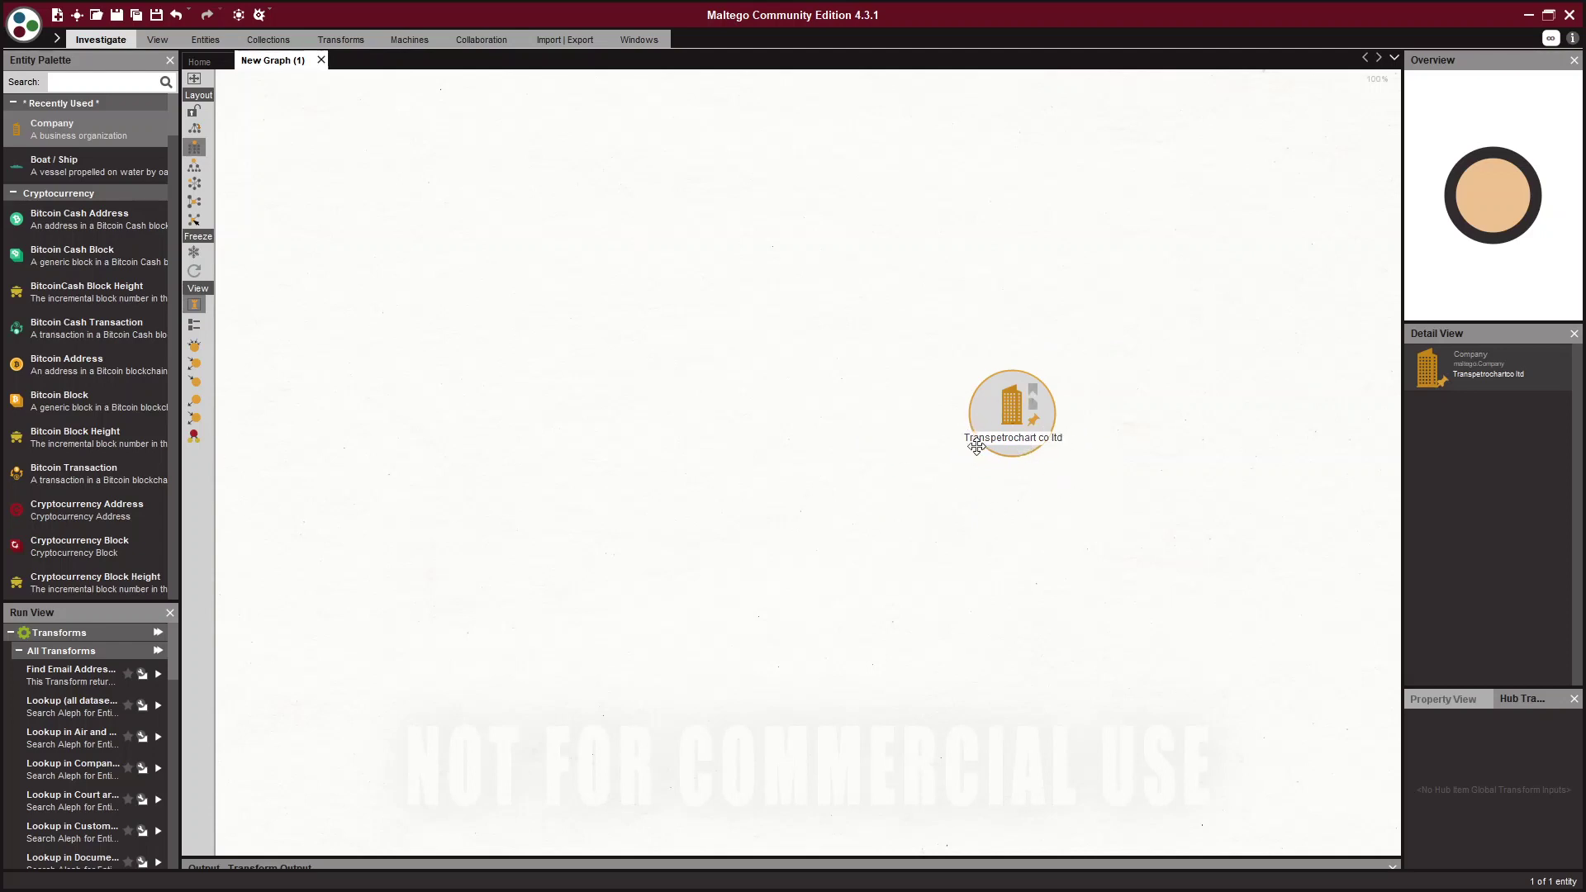
Browse the company's OCCRP Aleph transforms, including 'Lookup in specific datasets [Aleph]'.
right_click(1007, 404)
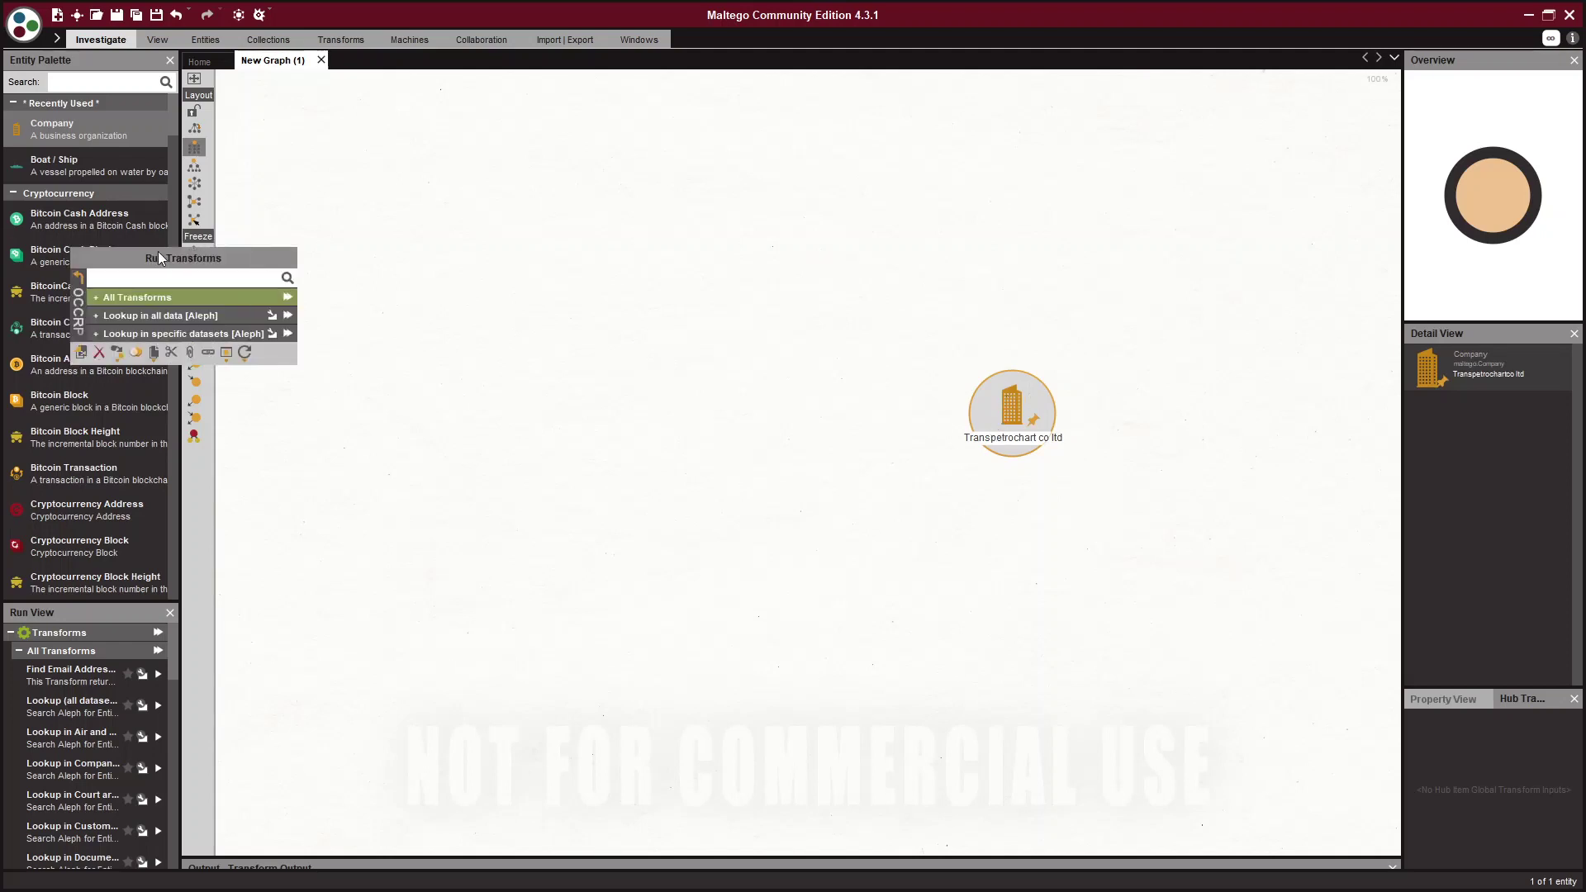
left_click(77, 286)
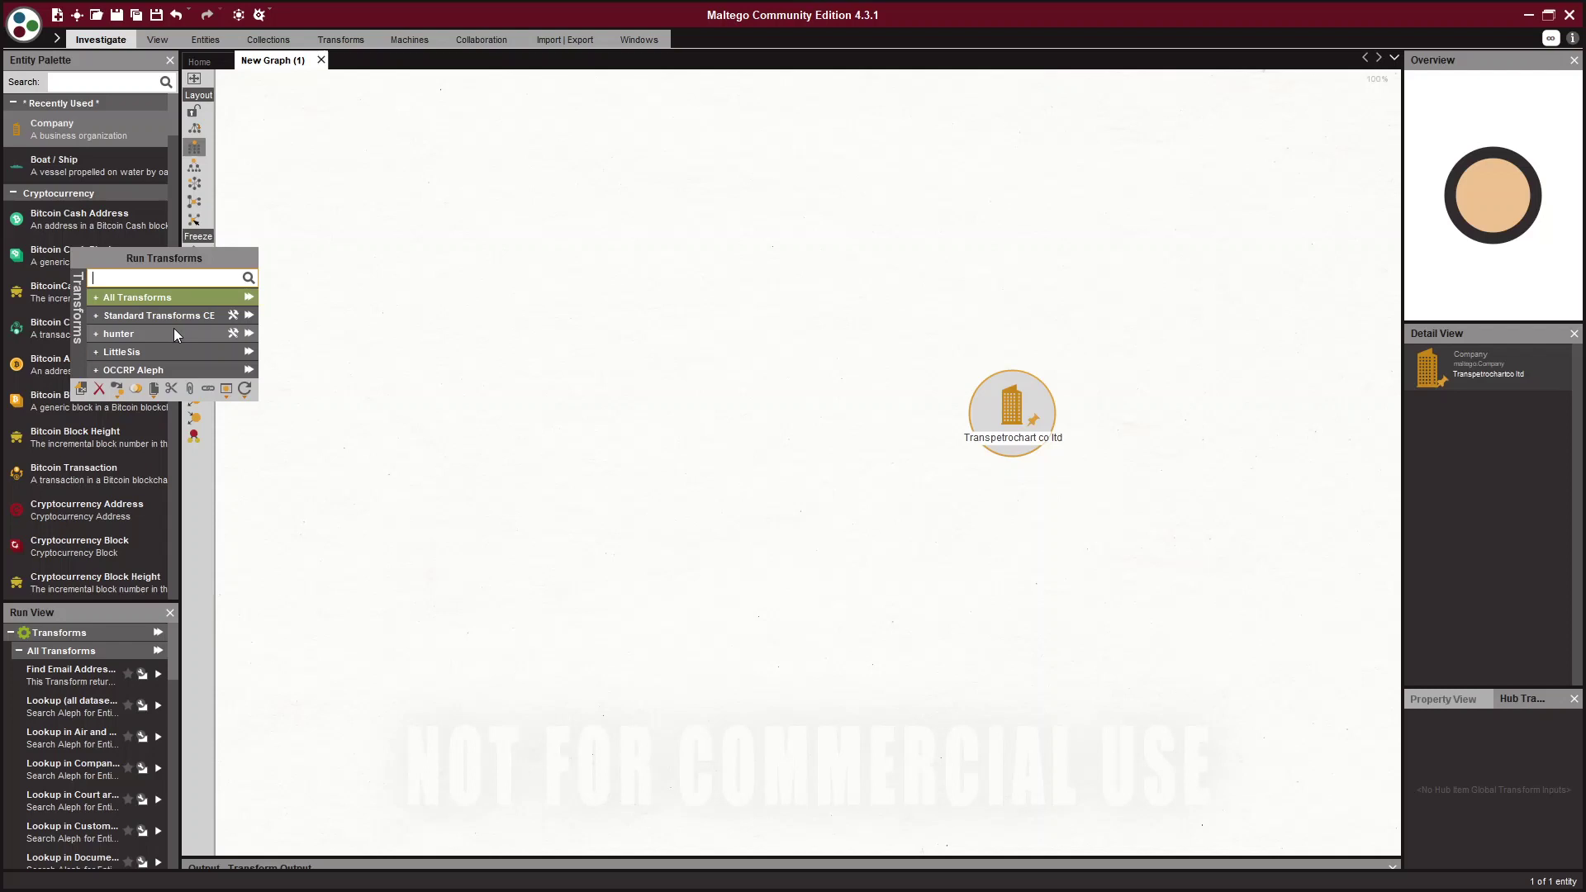
left_click(178, 369)
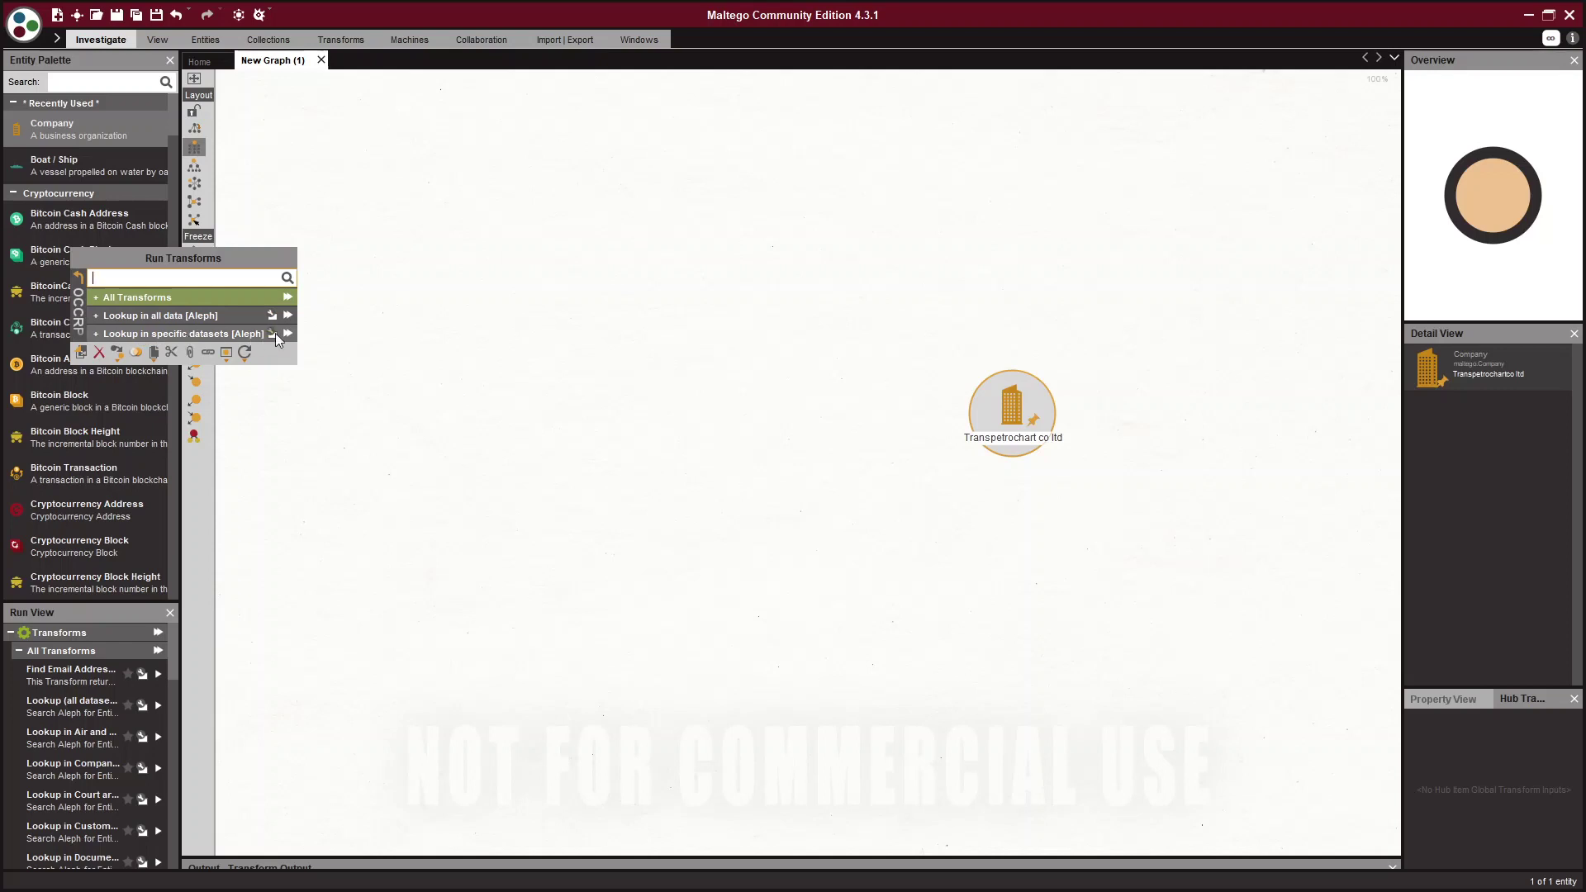
left_click(201, 332)
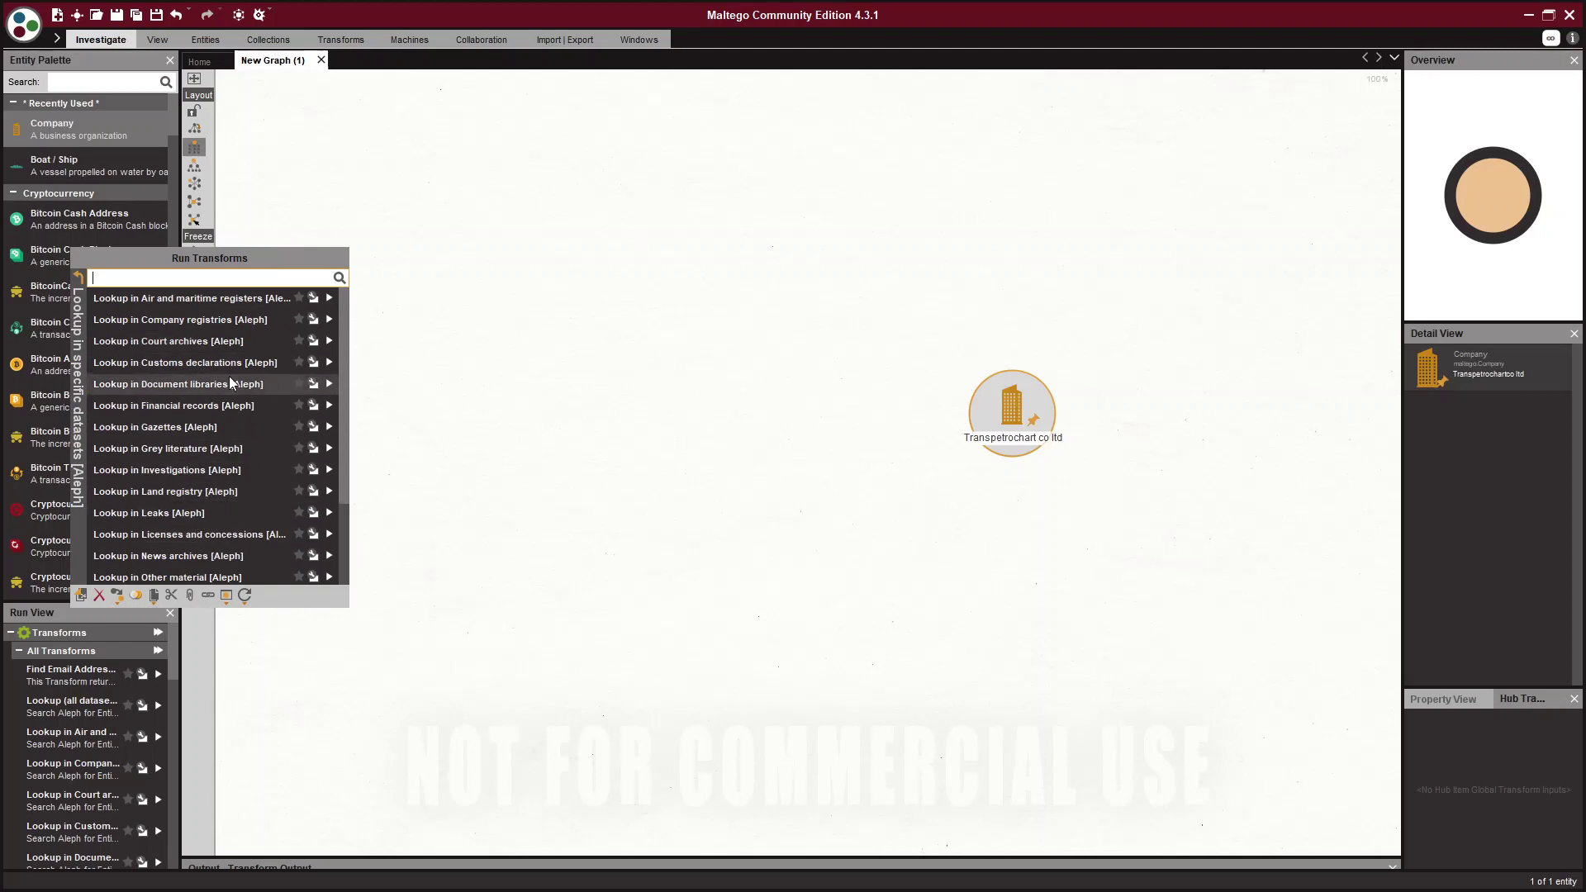
scroll(230, 375, "down", 3)
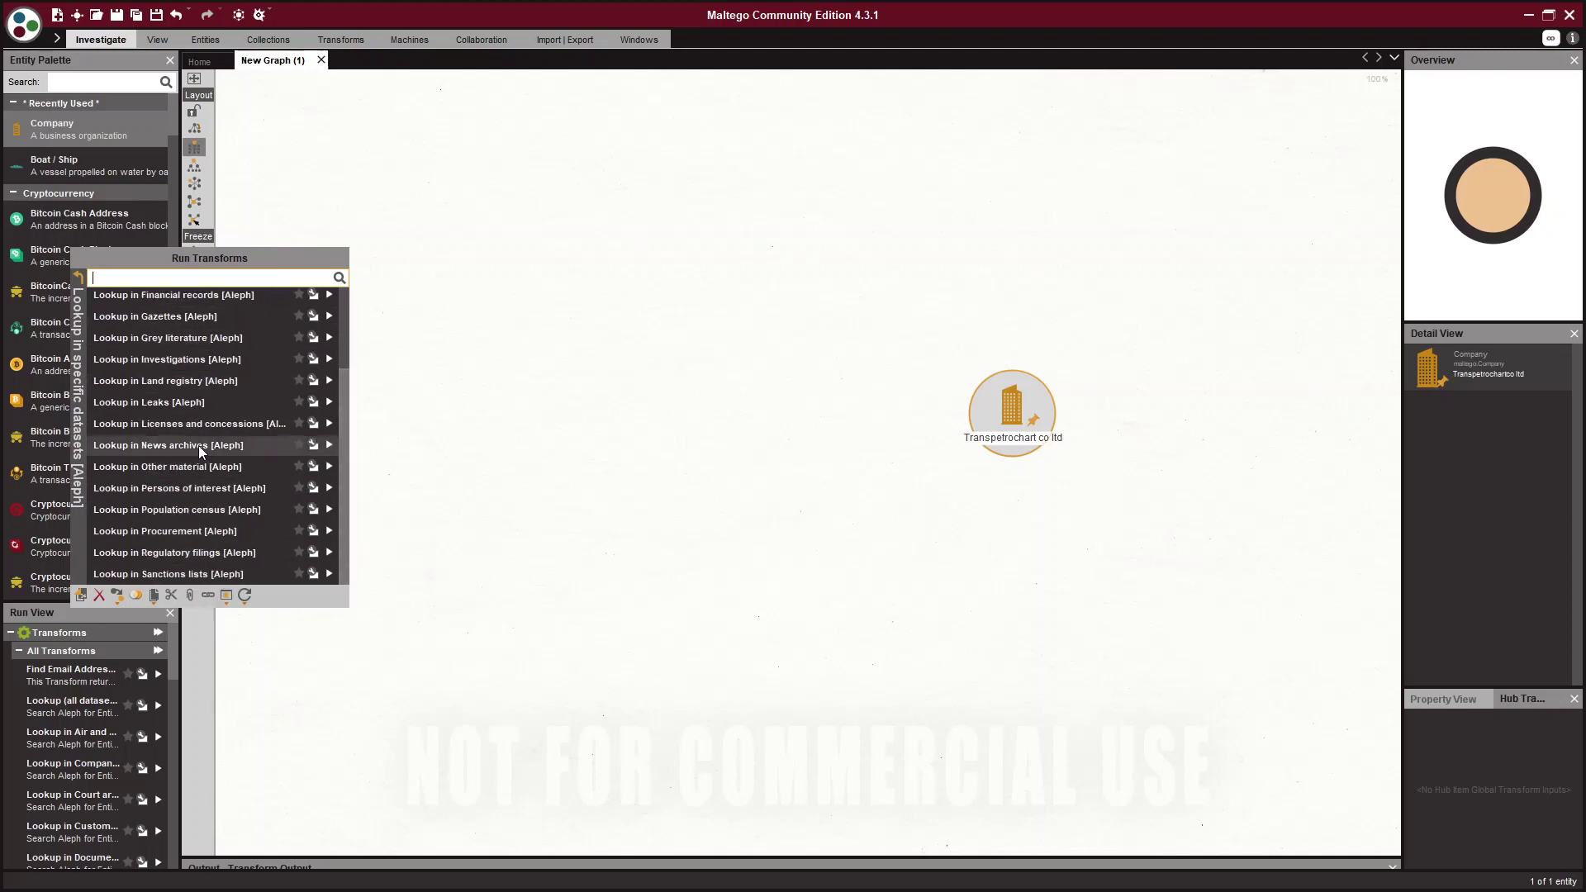
scroll(197, 440, "up", 3)
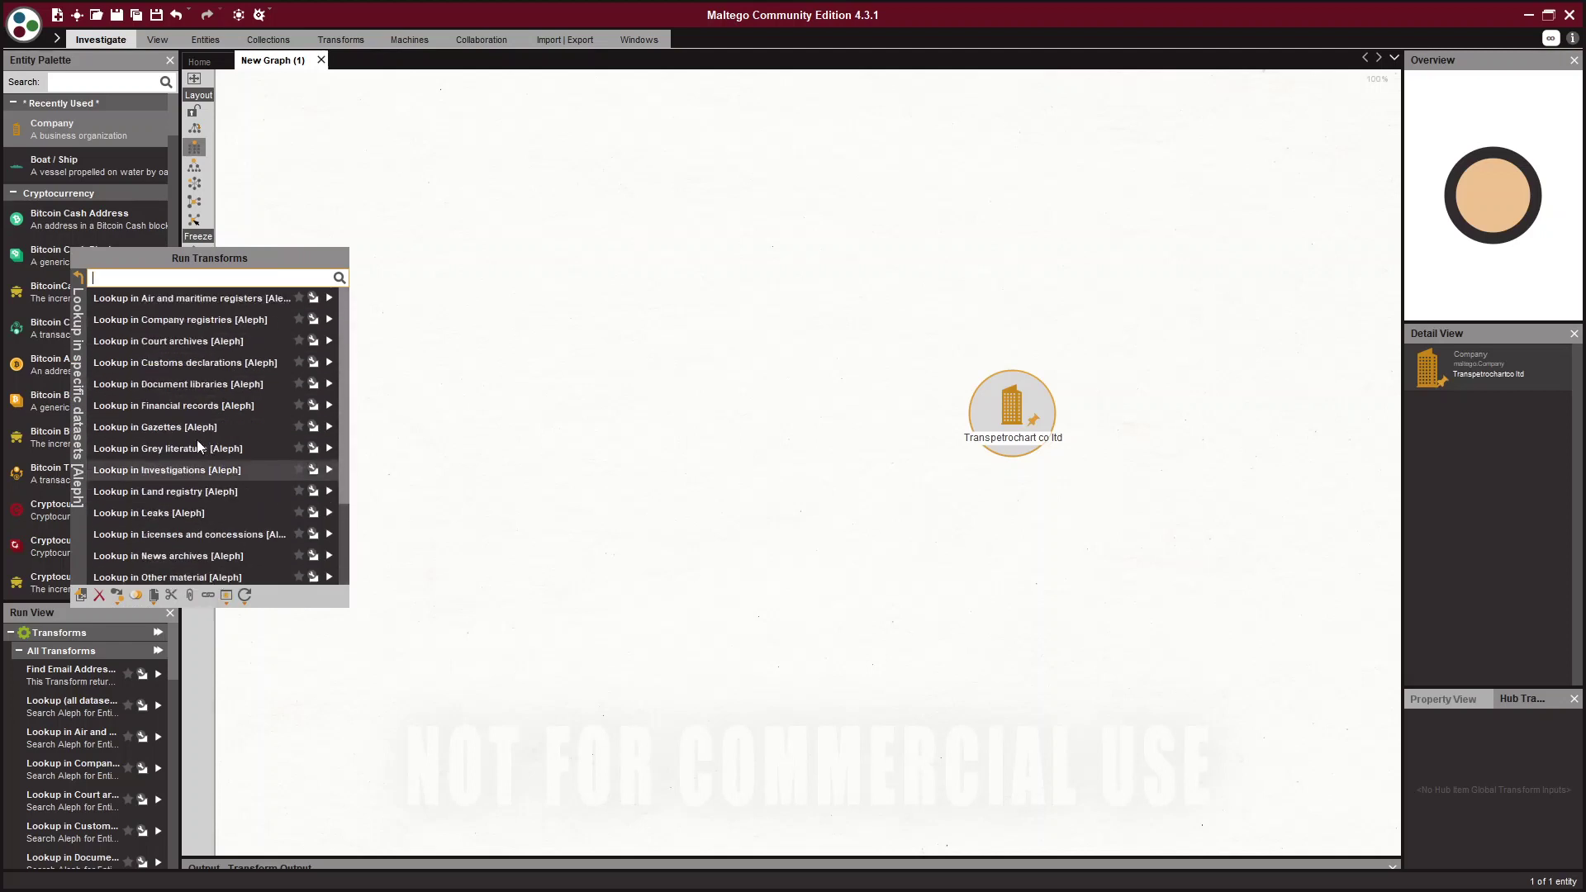
left_click(81, 286)
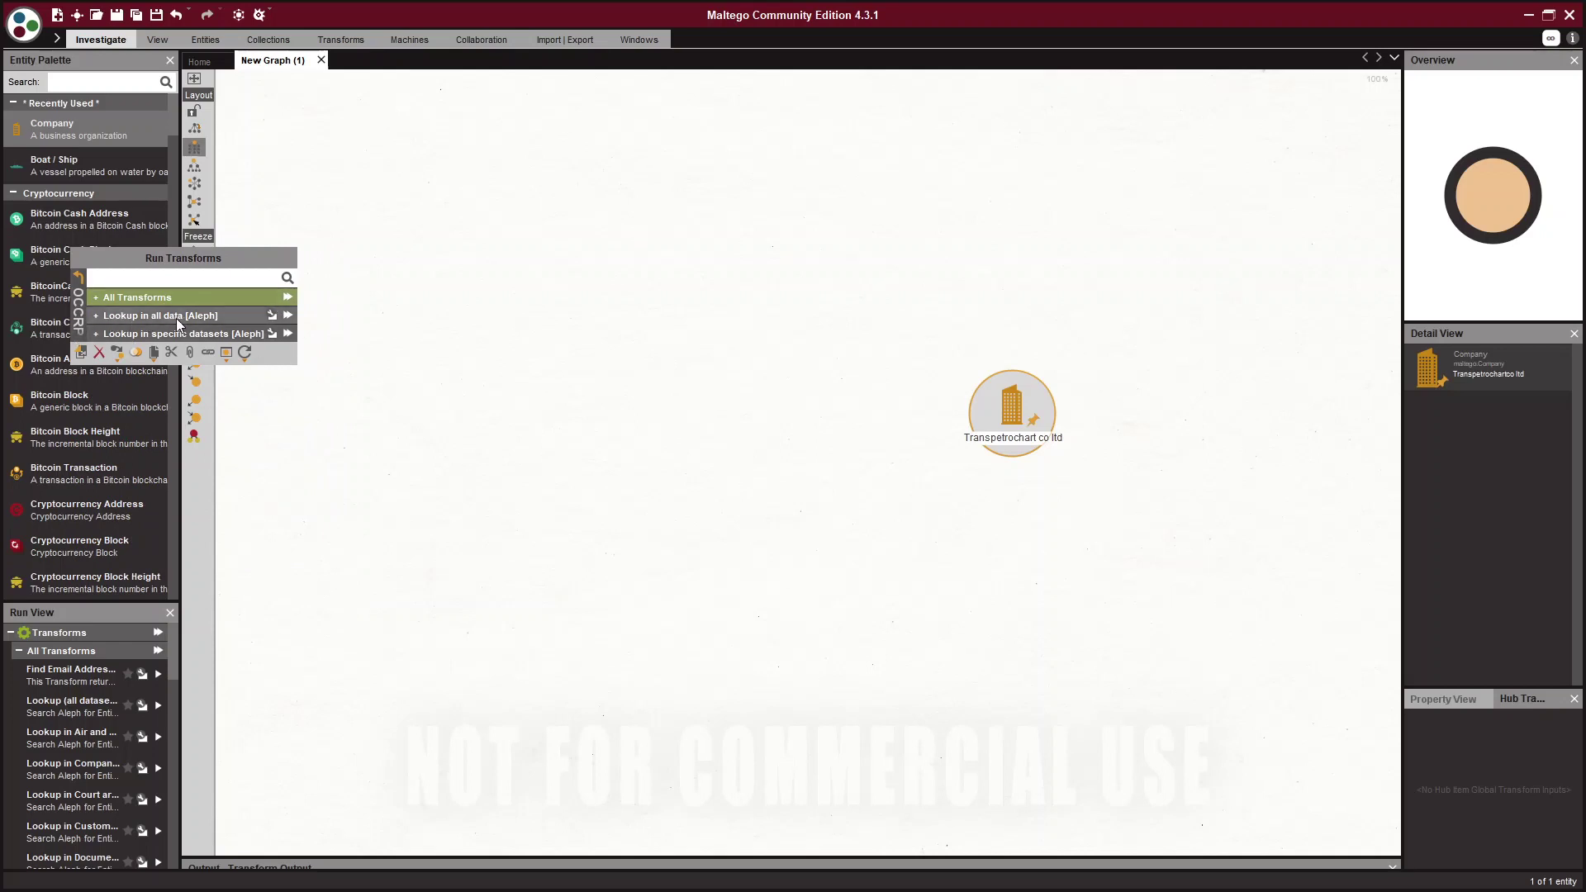
Run 'Lookup in all data [Aleph]' on the company and inspect the first DOJ press release.
left_click(289, 316)
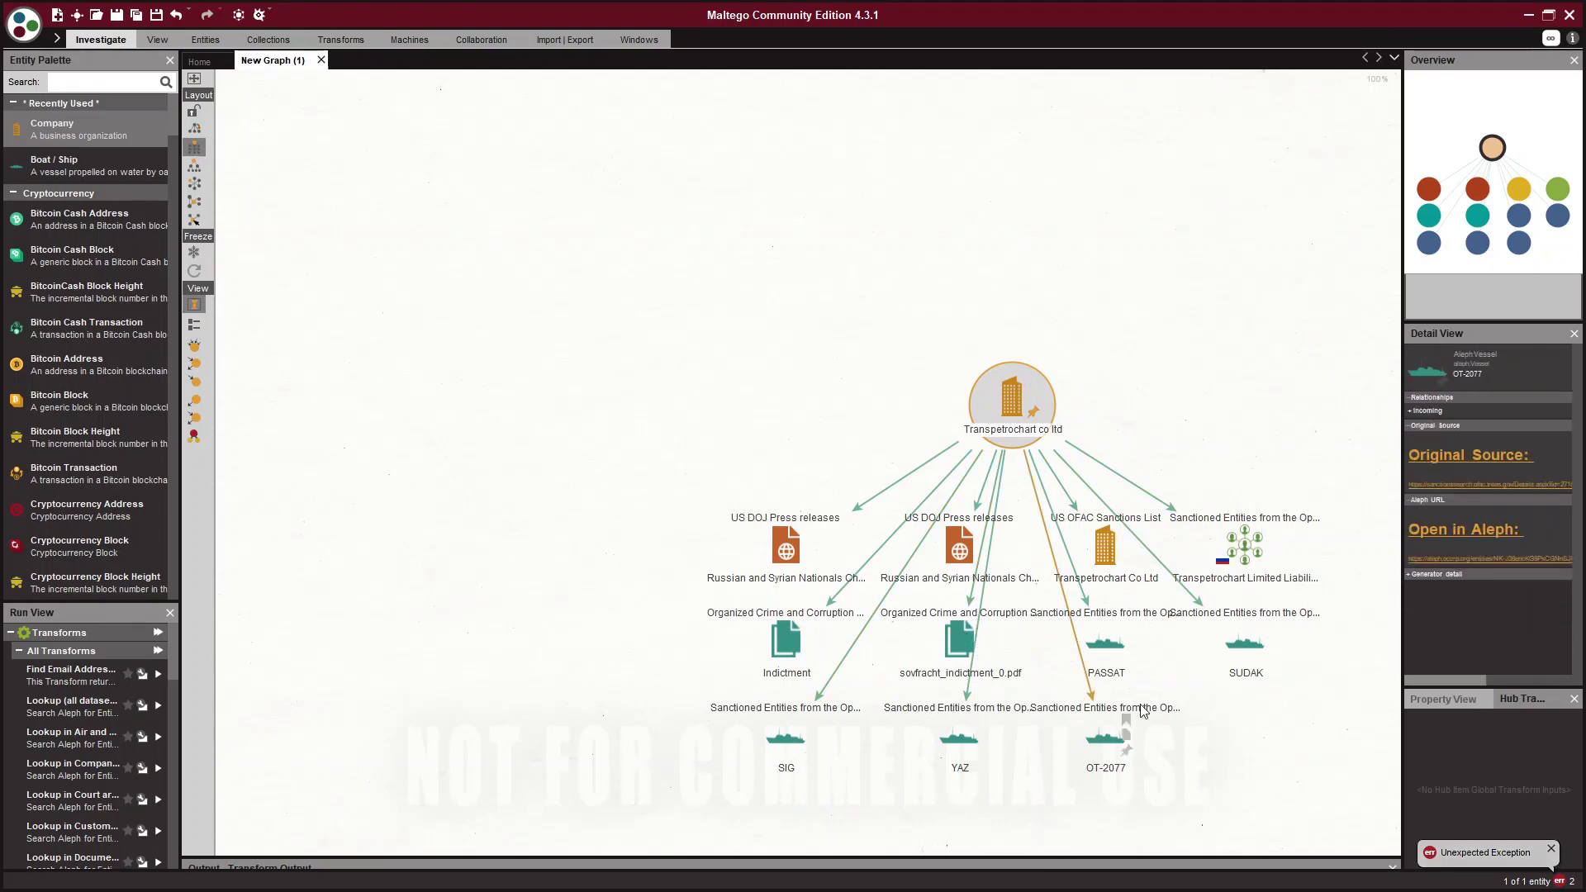
left_click(722, 581)
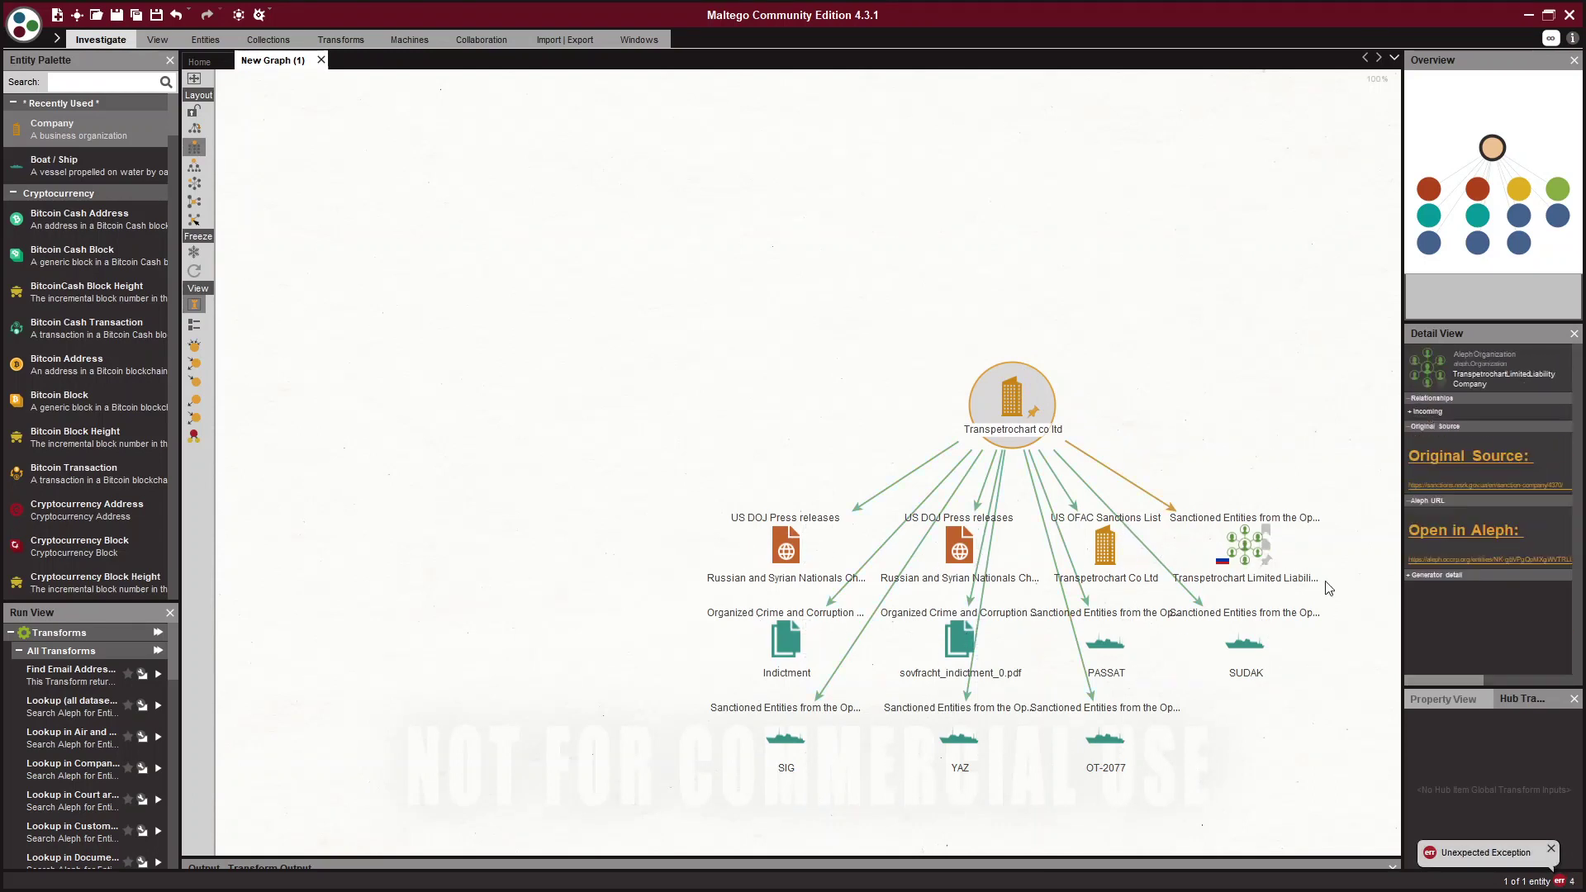
left_click(878, 489)
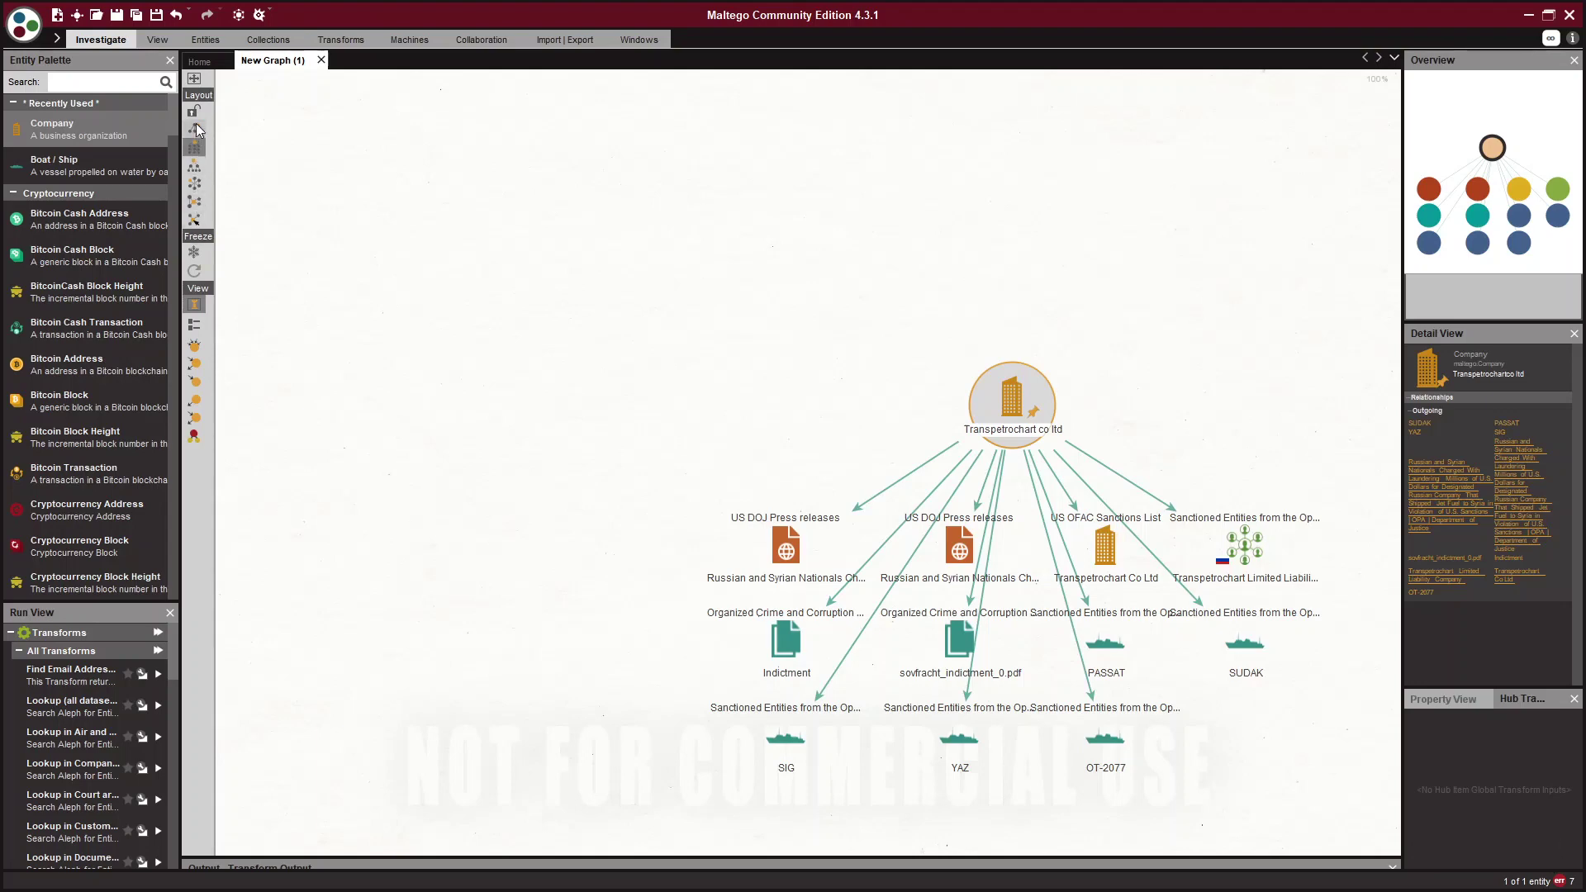
Try the block and circular layouts, settling on a radial layout around the company.
left_click(194, 166)
left_click(195, 184)
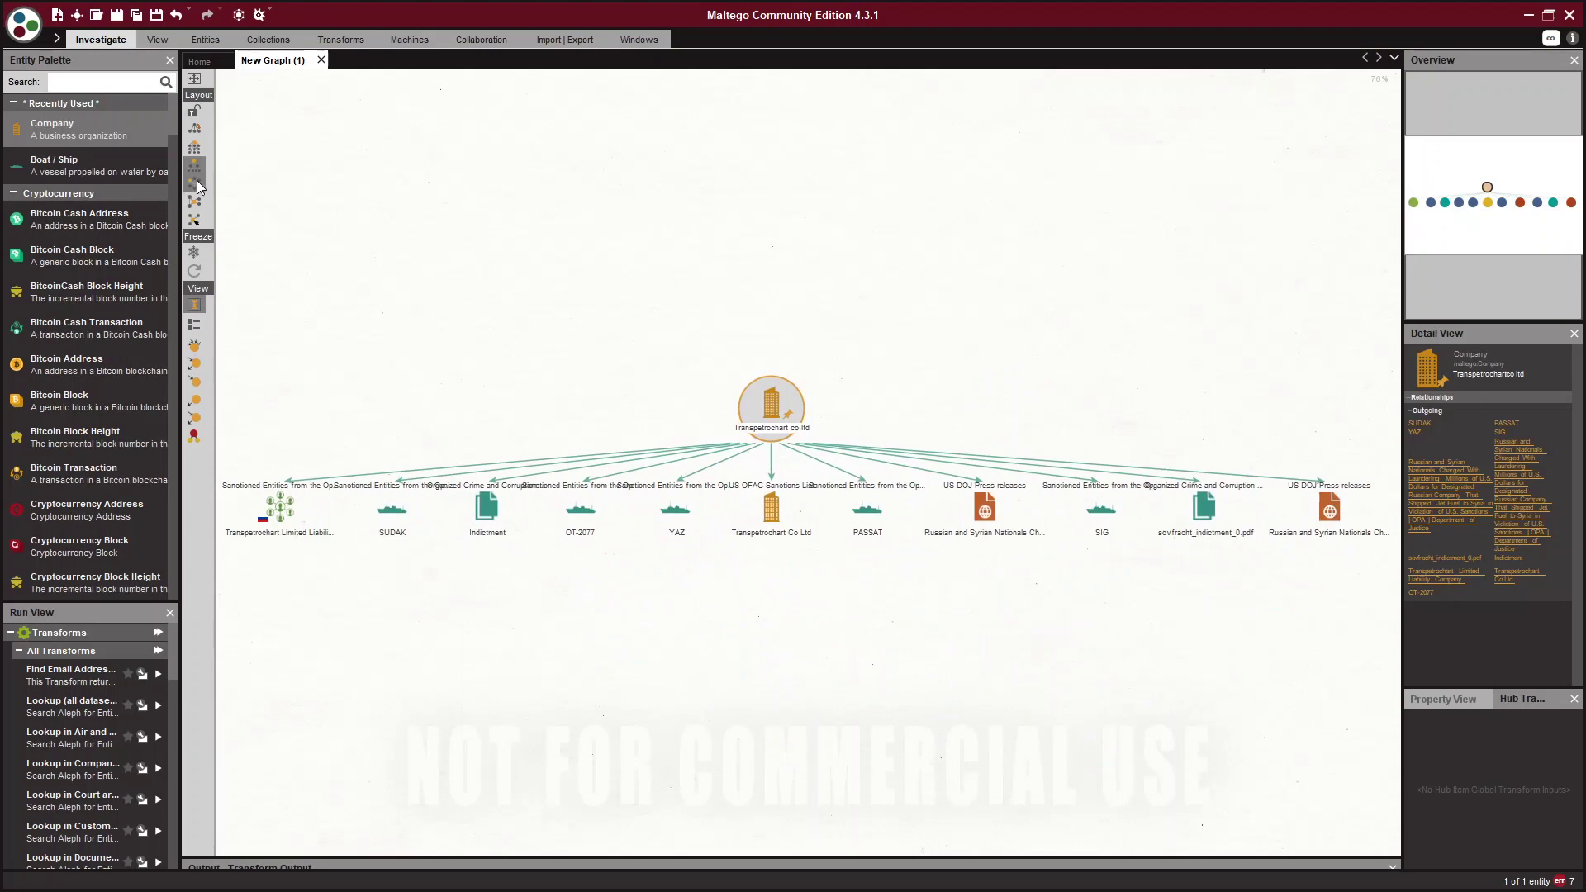
left_click(195, 202)
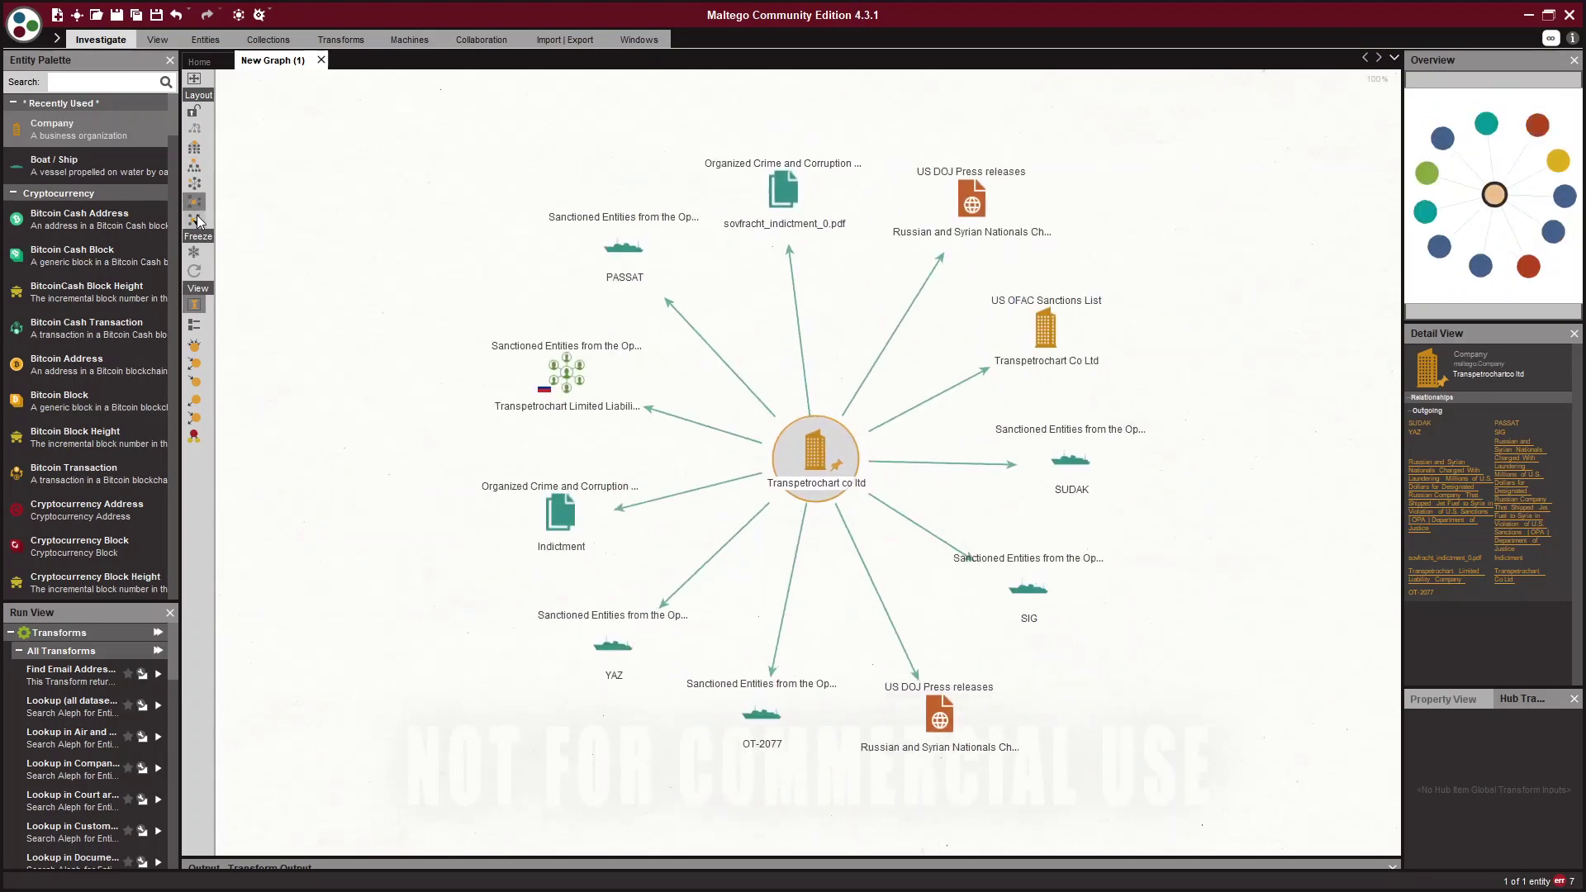
left_click(196, 188)
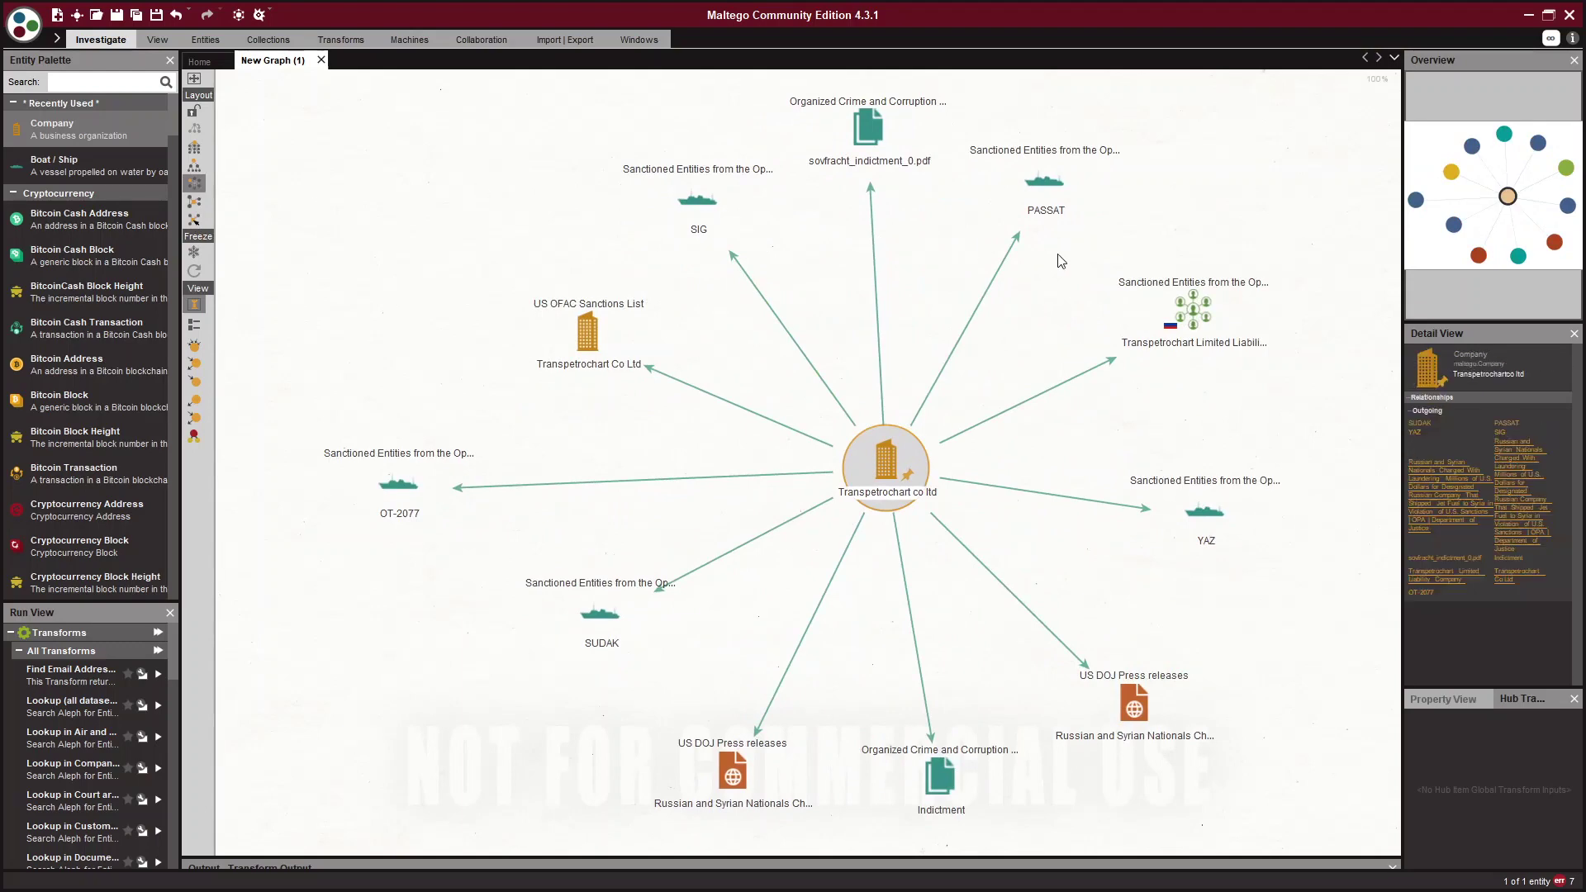
Inspect the Transpetrochart Co Ltd sanctions entity and the sovfracht_indictment_0.pdf document.
left_click(587, 333)
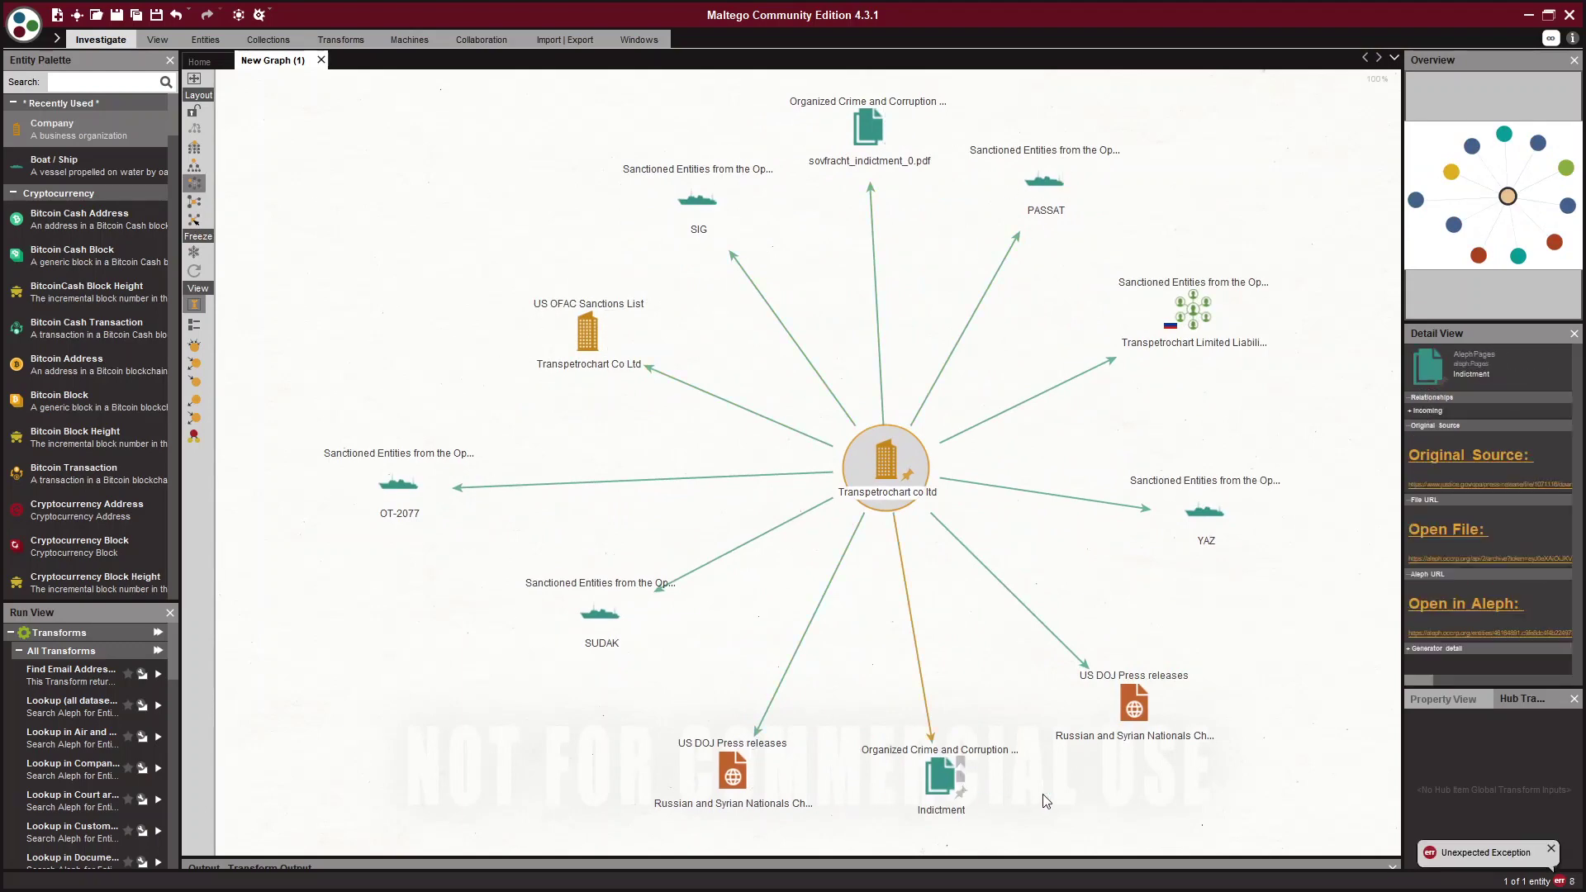
left_click(570, 421)
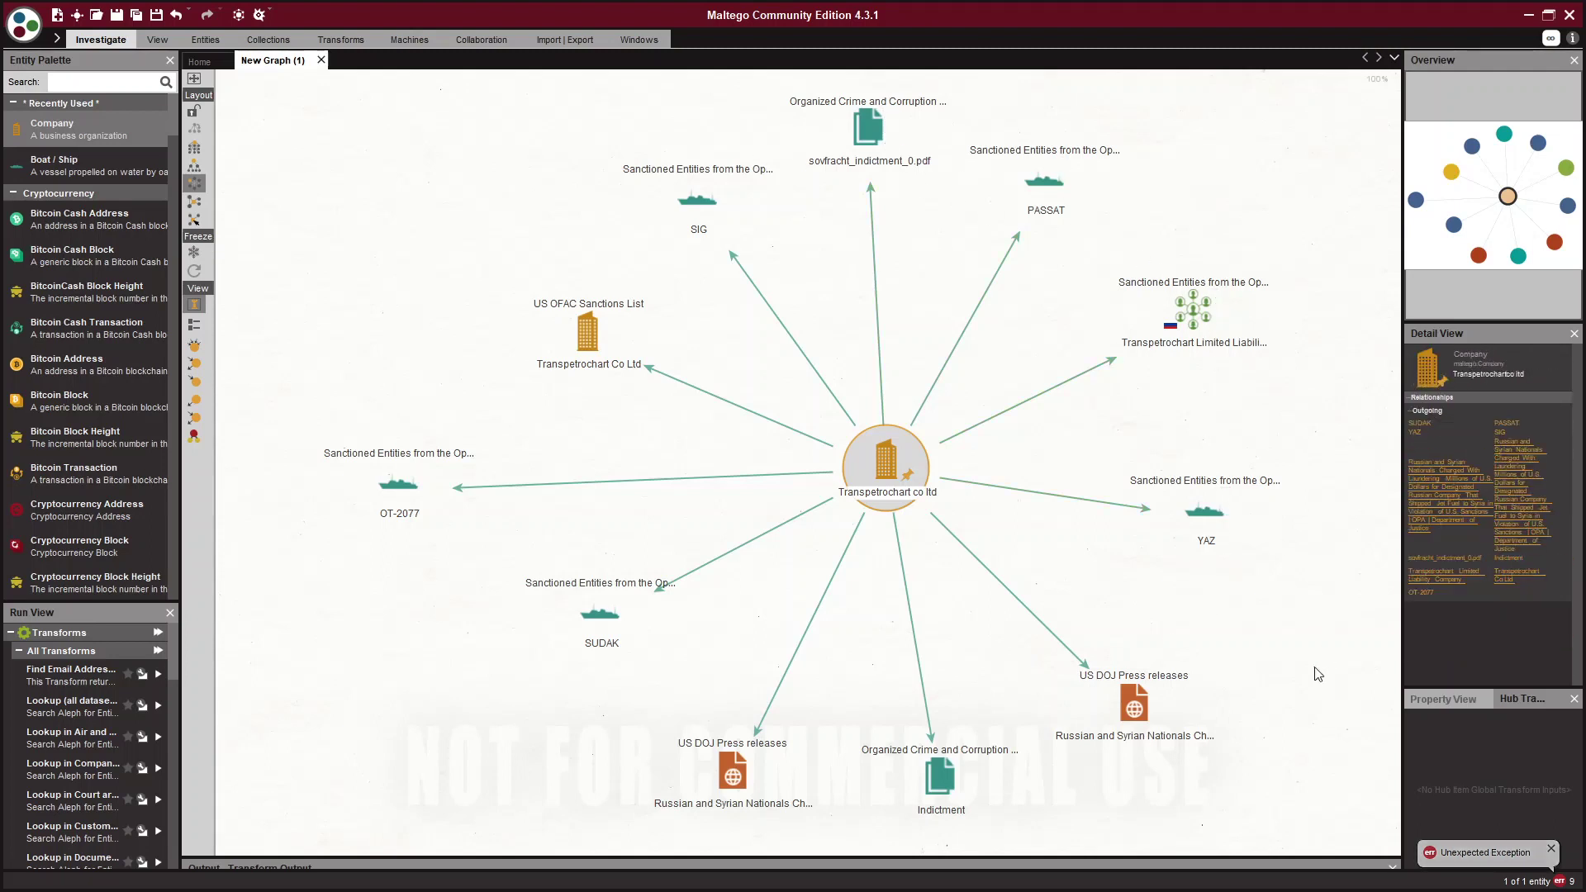
left_click(860, 149)
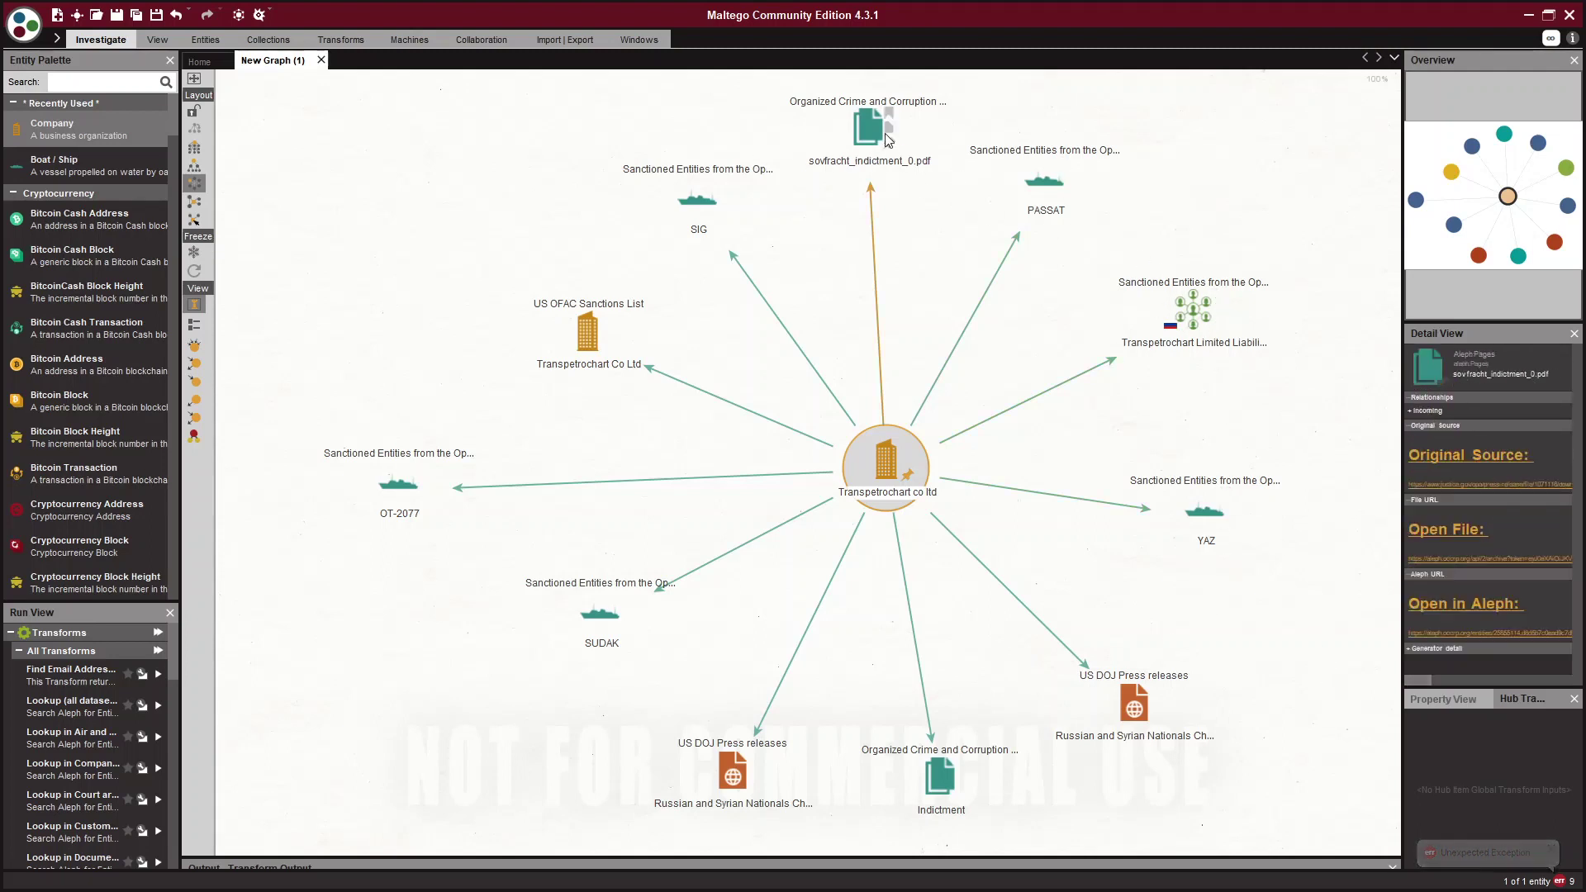
left_click(768, 215)
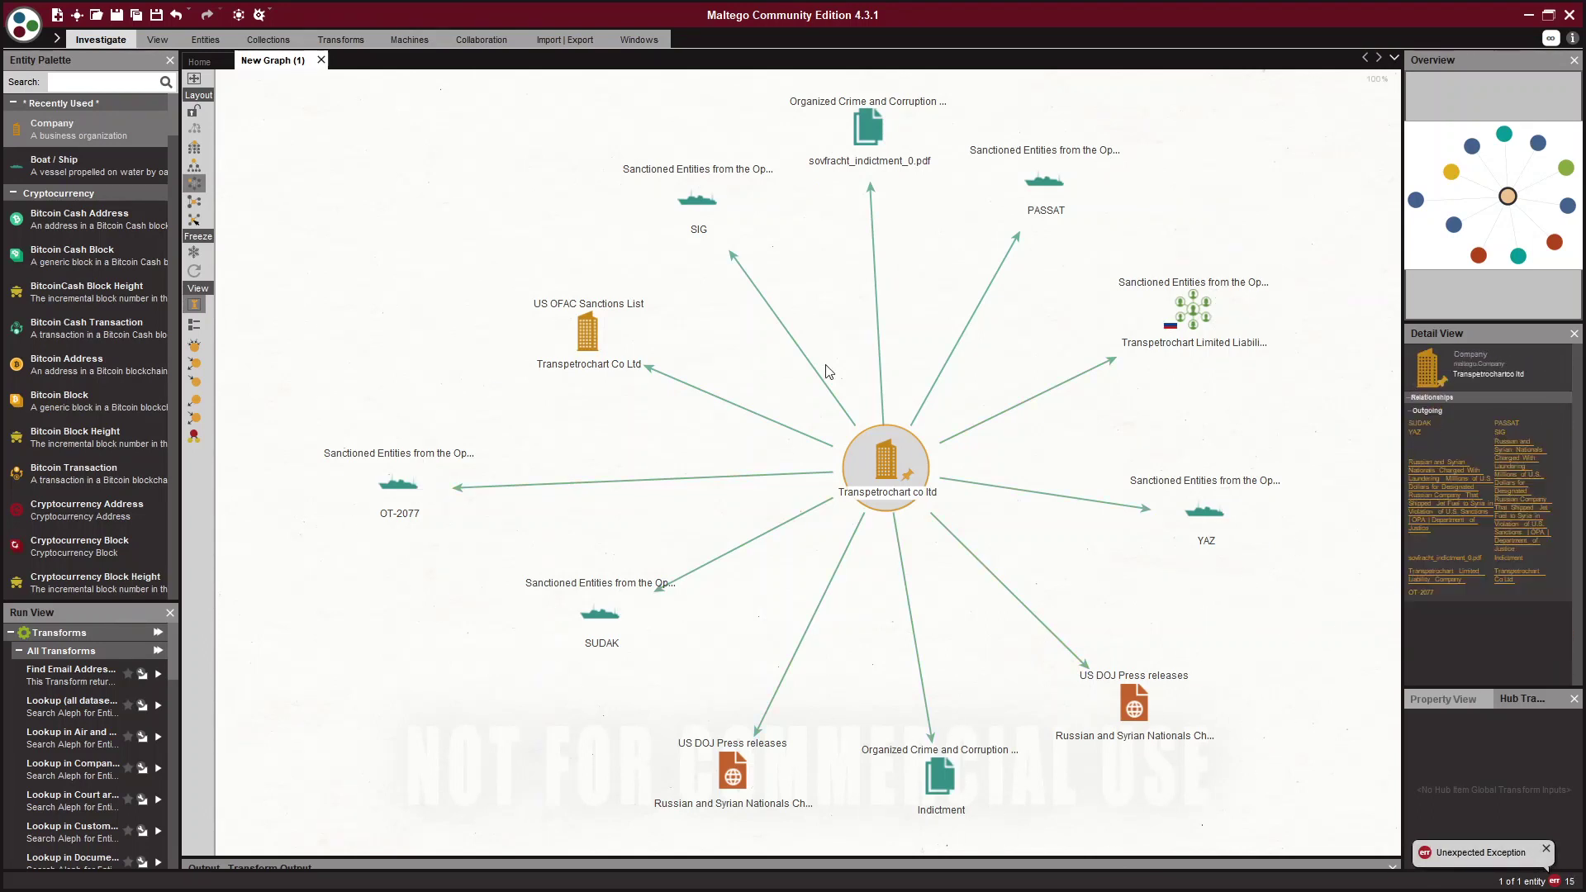
Select the SIG vessel and expand it to show its linked sanctions and sources.
left_click(686, 207)
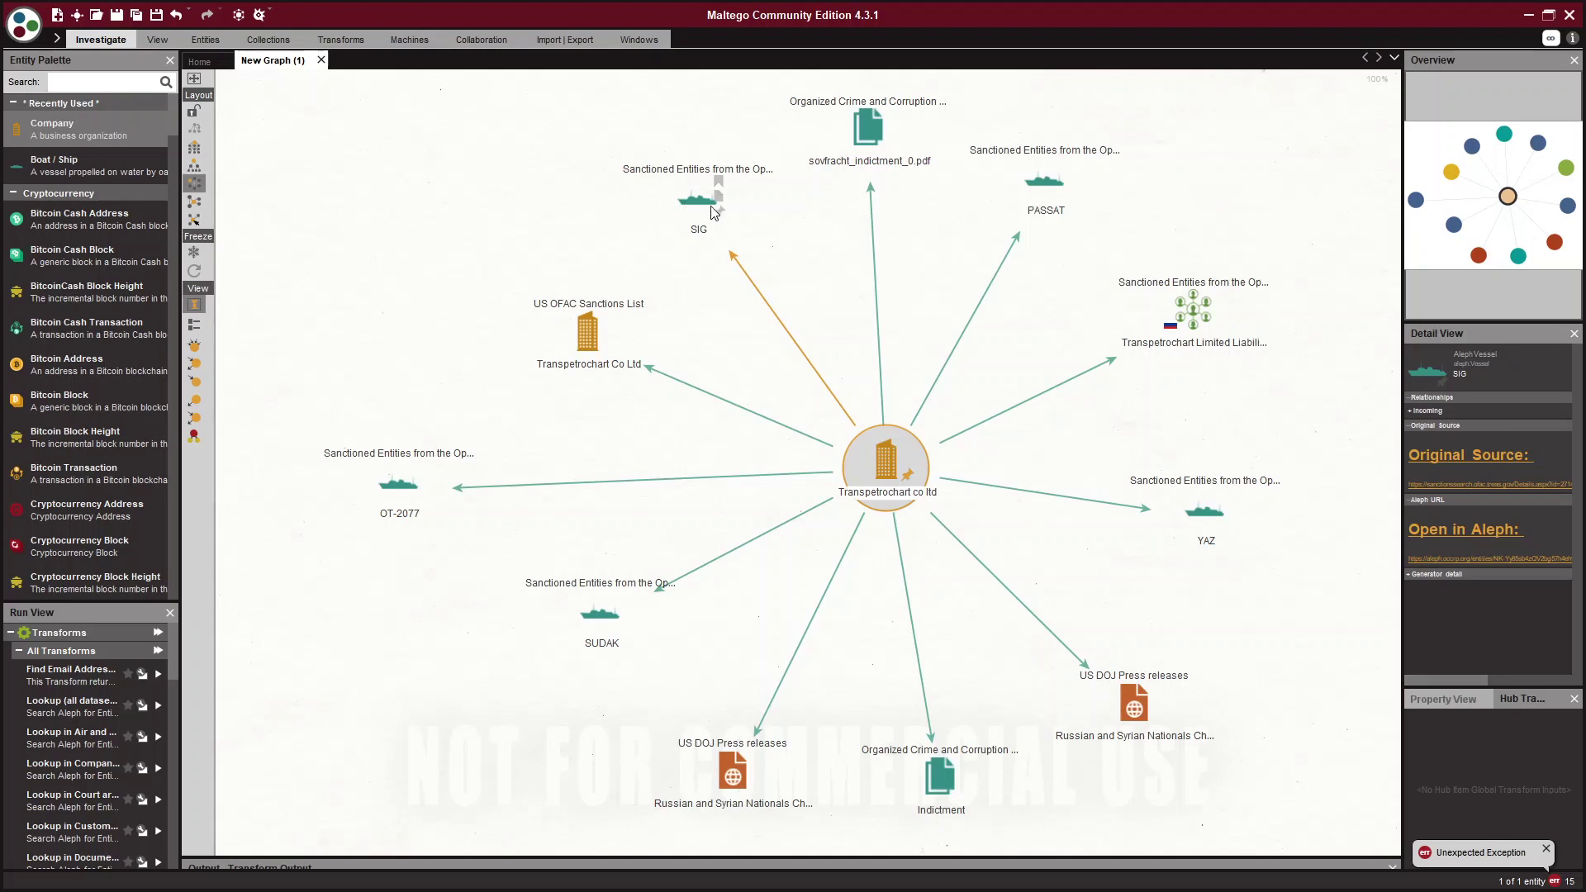
left_click(694, 201)
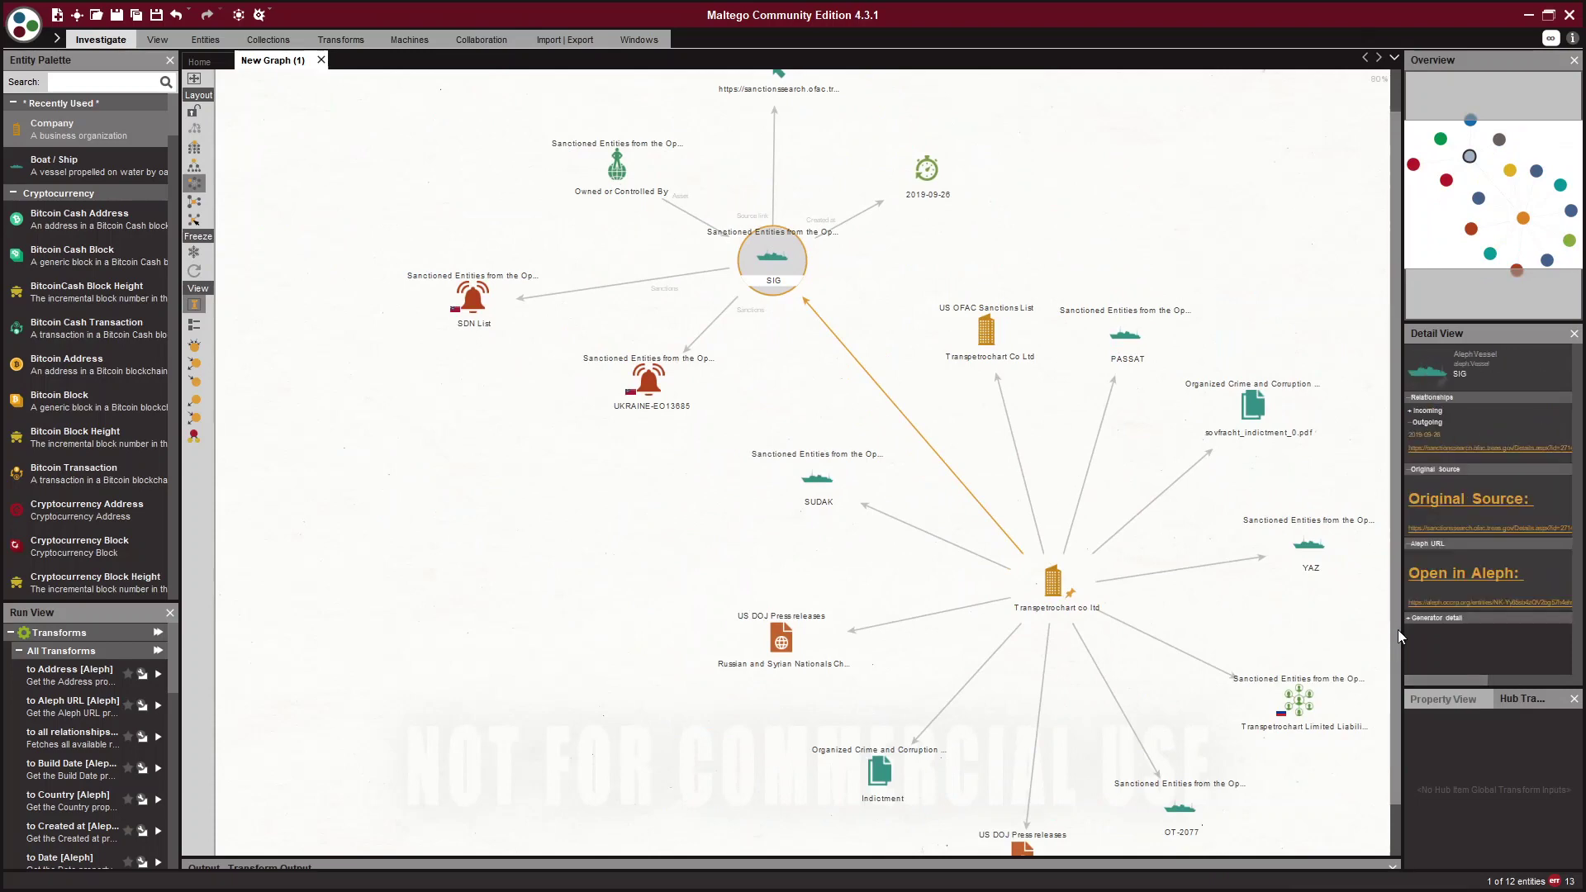
scroll(906, 196, "up", 2)
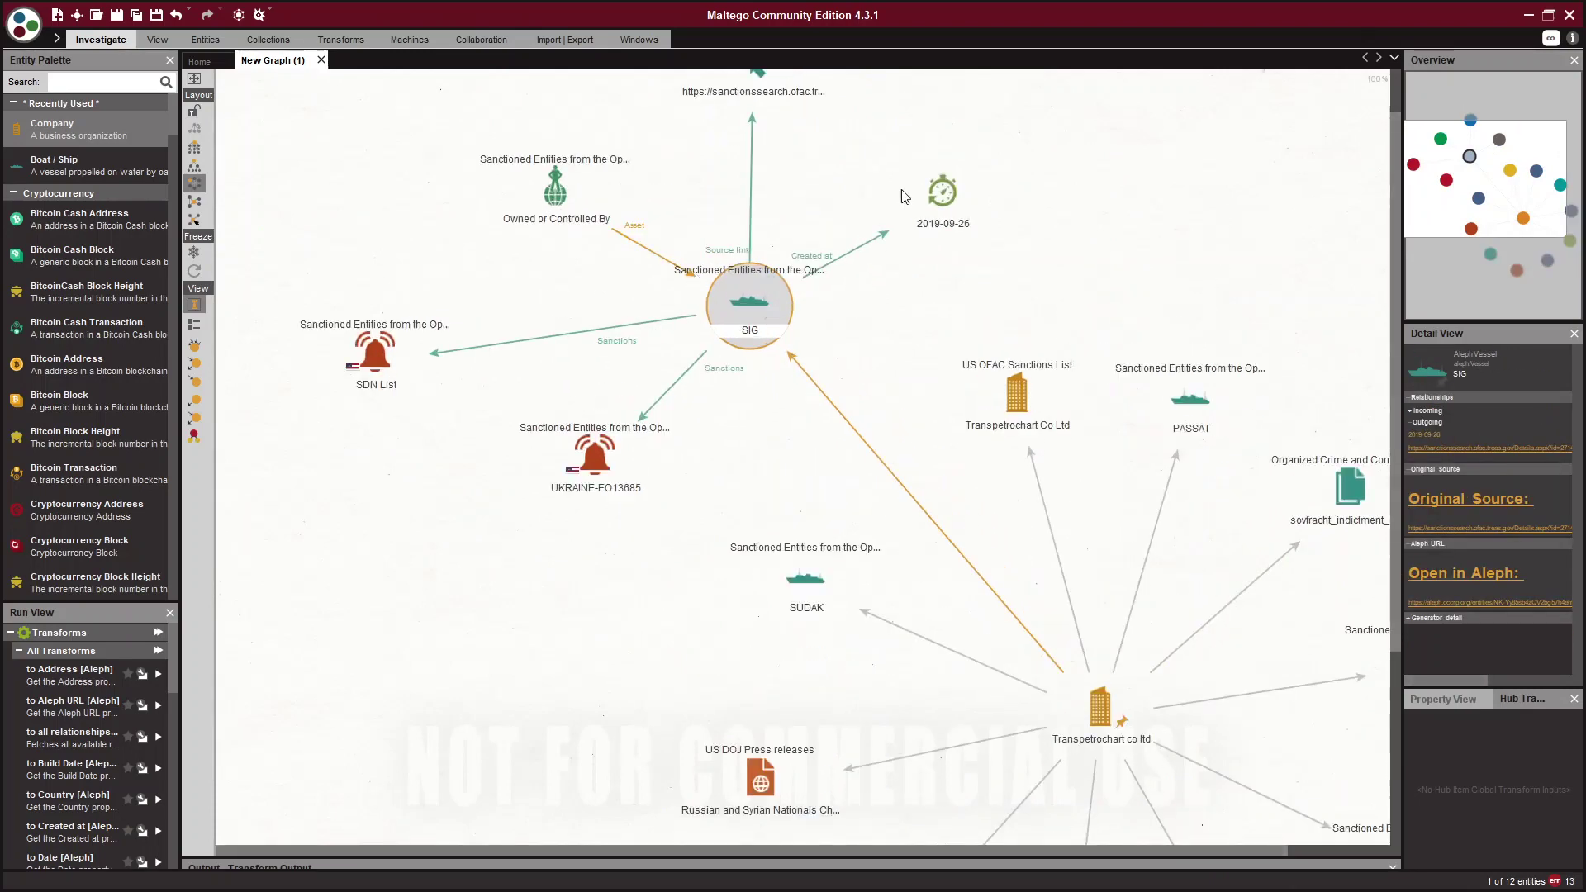
scroll(1395, 295, "up", 1)
Inspect SIG's OFAC search URL, SDN List and UKRAINE-EO13685 sanction entities.
left_click(721, 161)
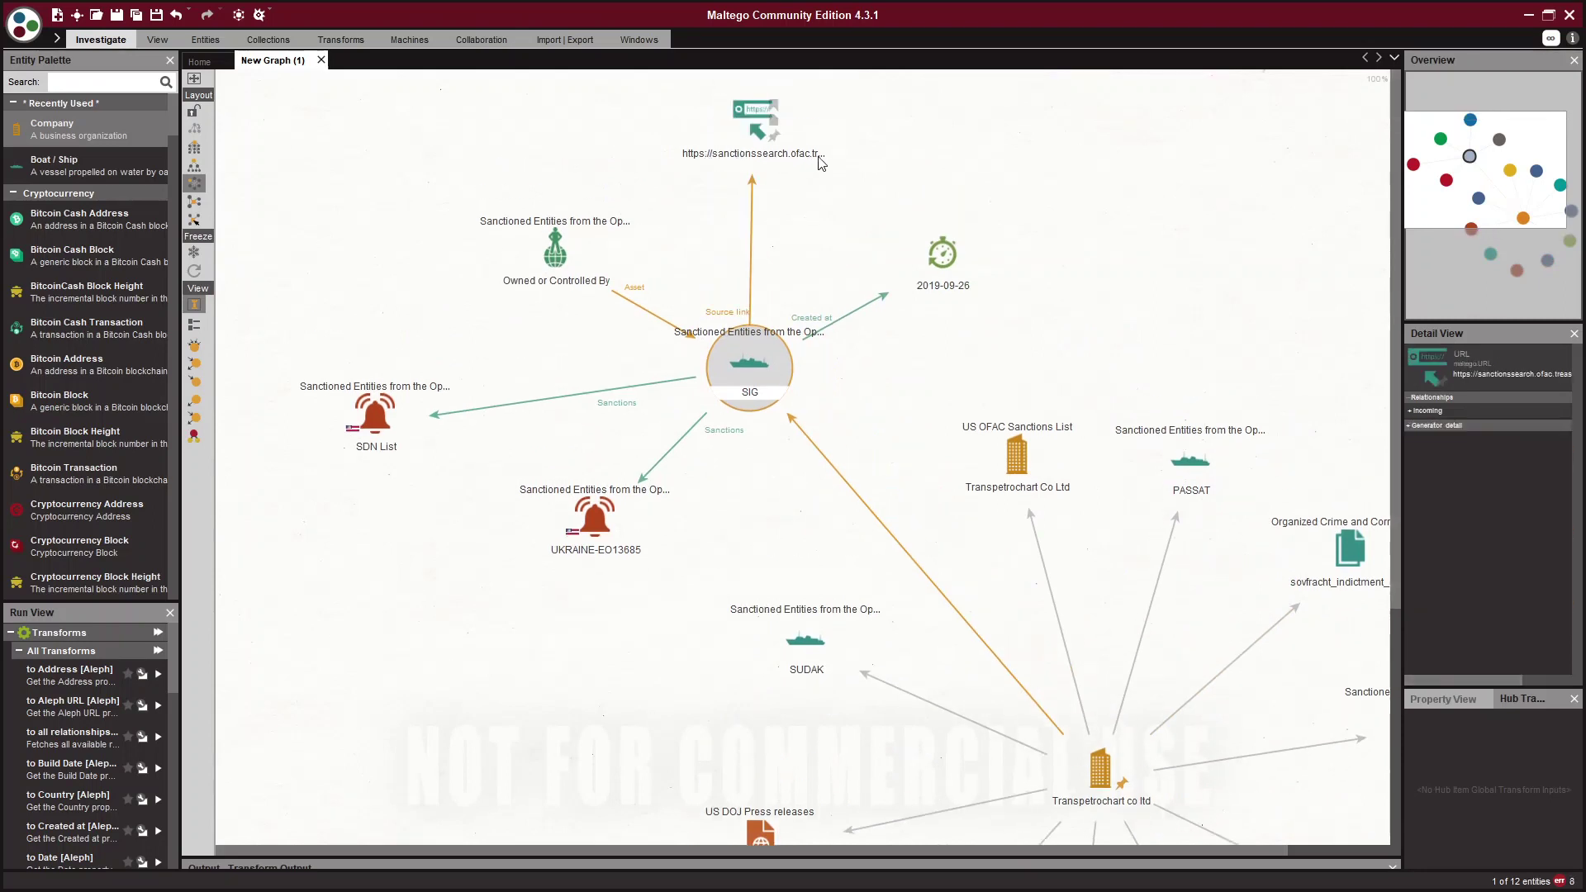
left_click(376, 421)
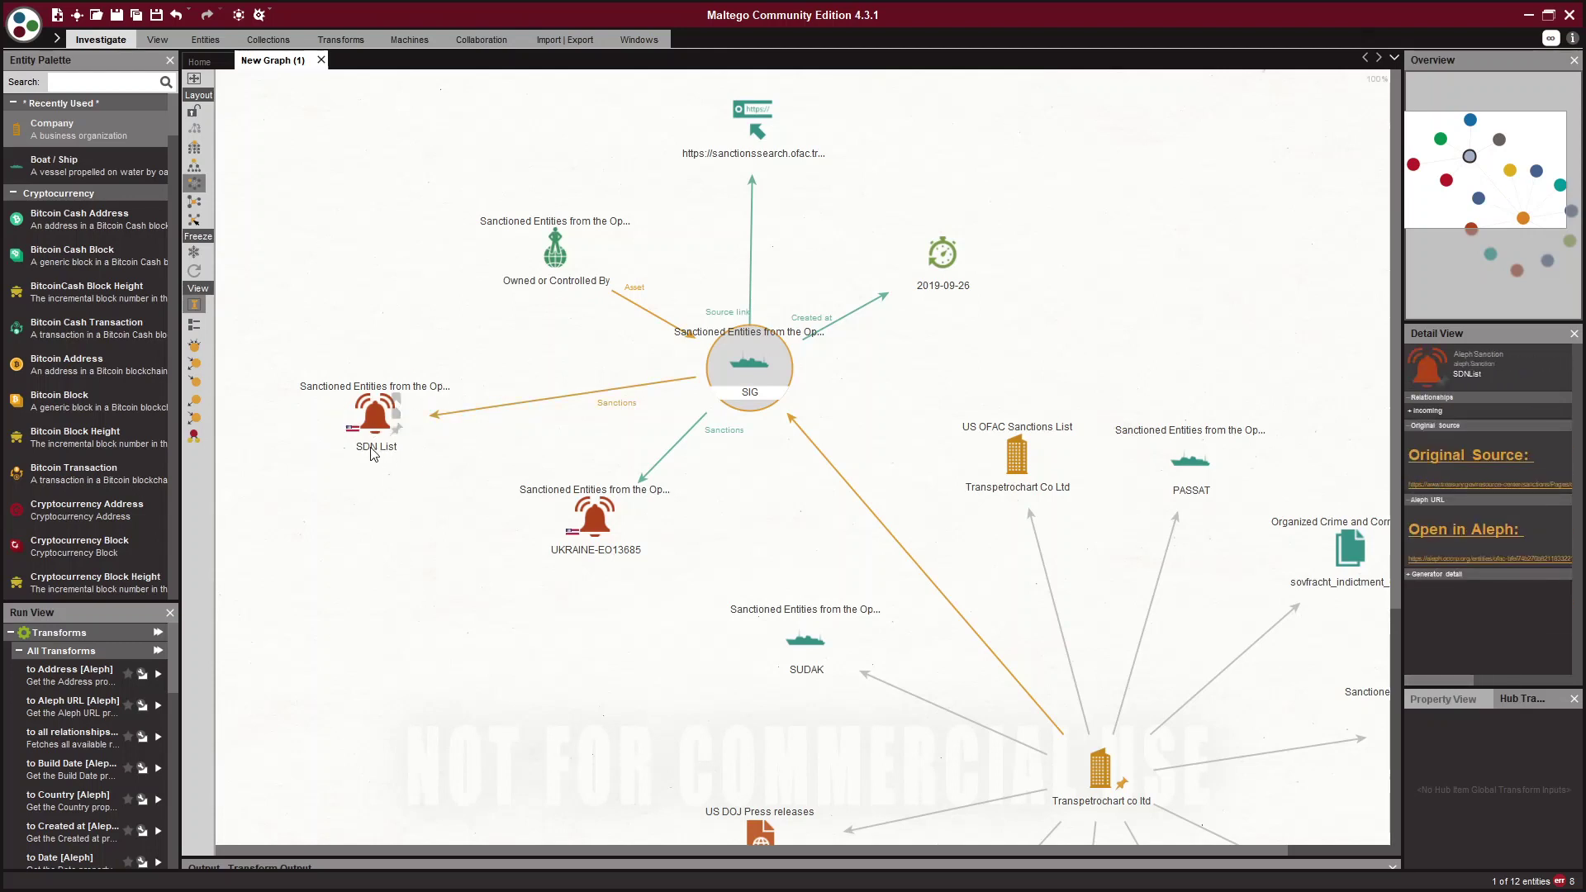
left_click(572, 549)
left_click(660, 496)
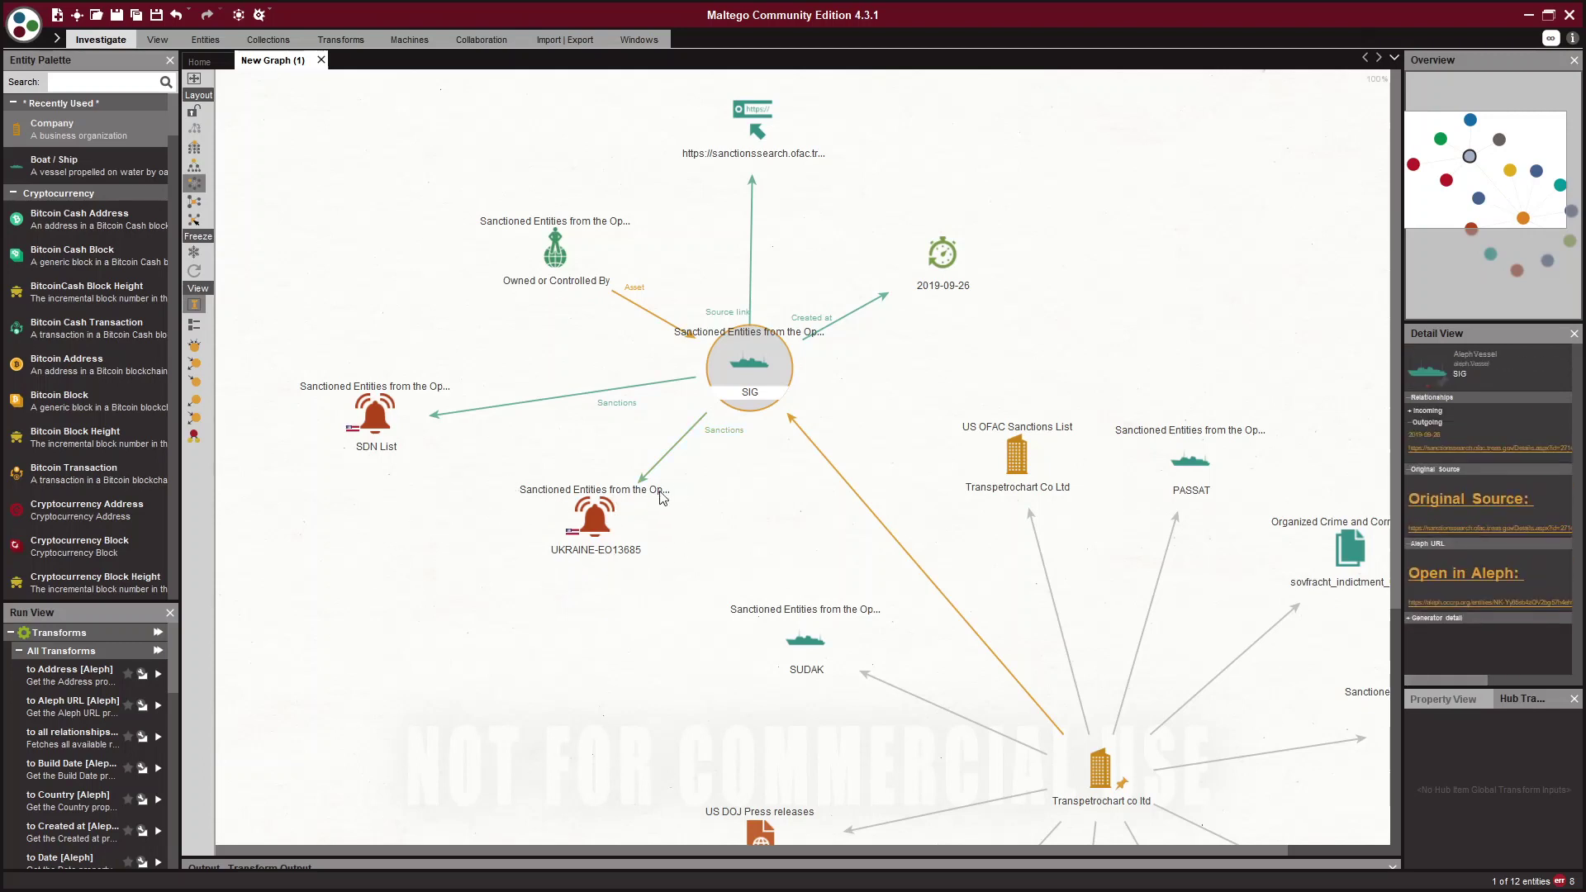
left_click(598, 537)
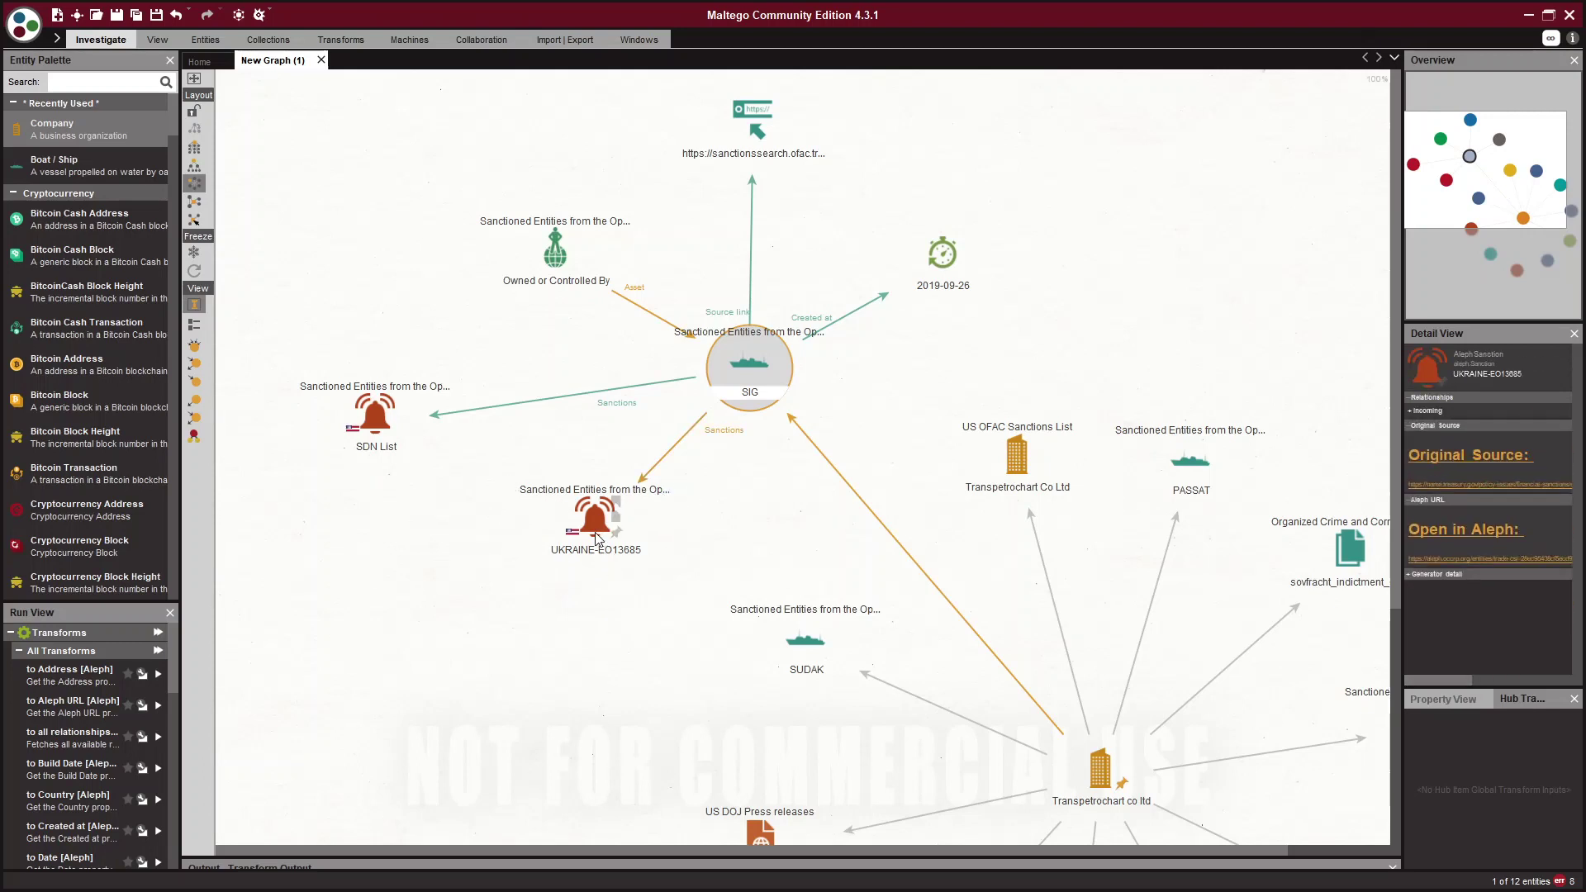
left_click(749, 364)
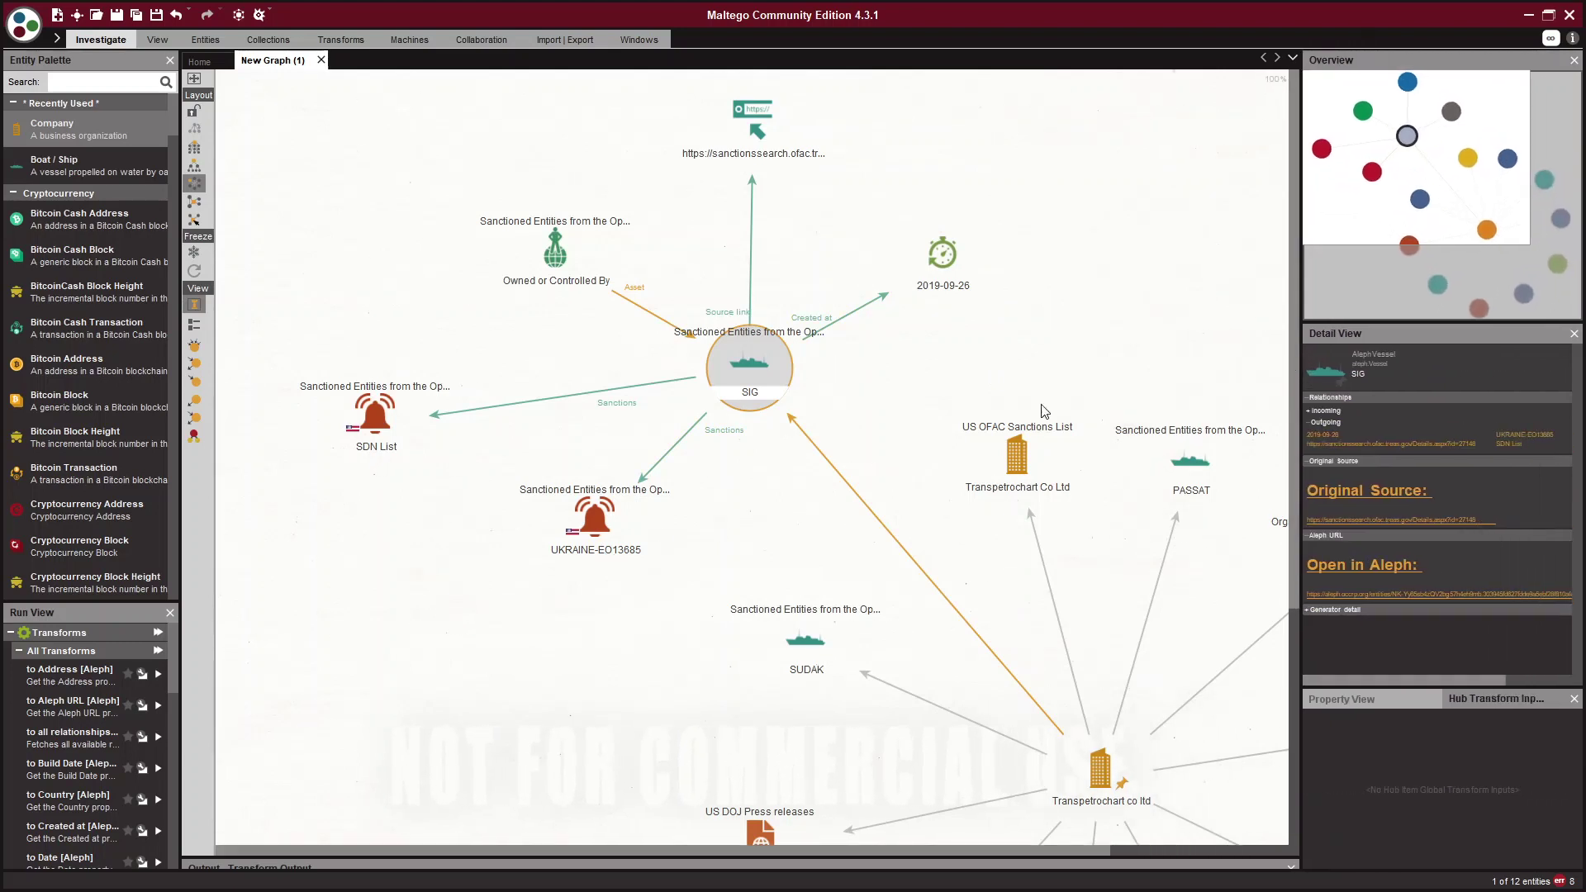
left_click(371, 397)
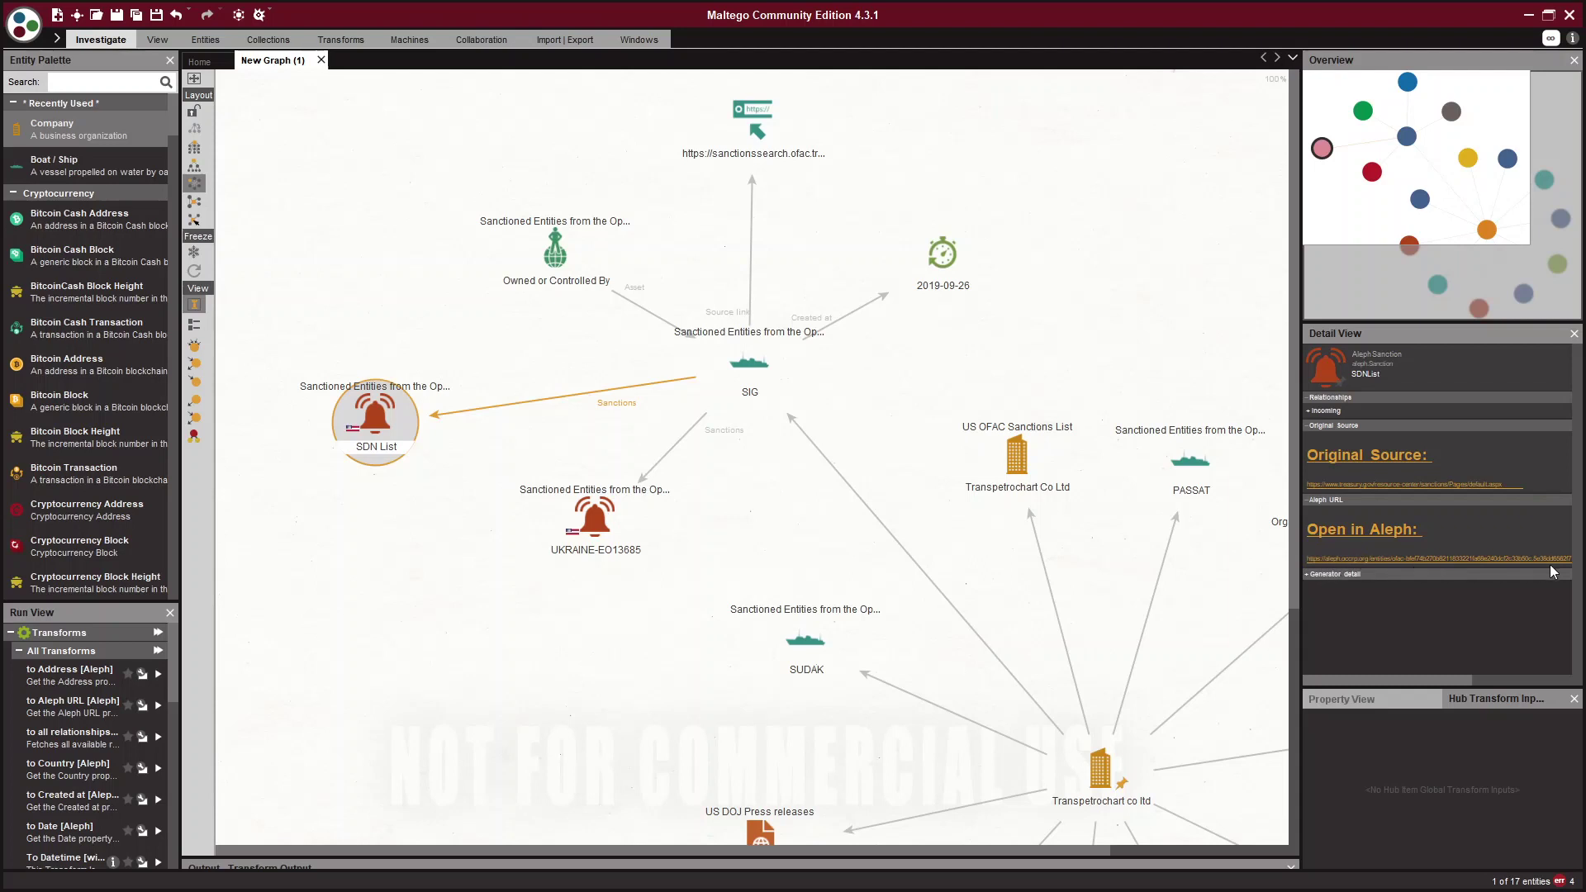
left_click(471, 418)
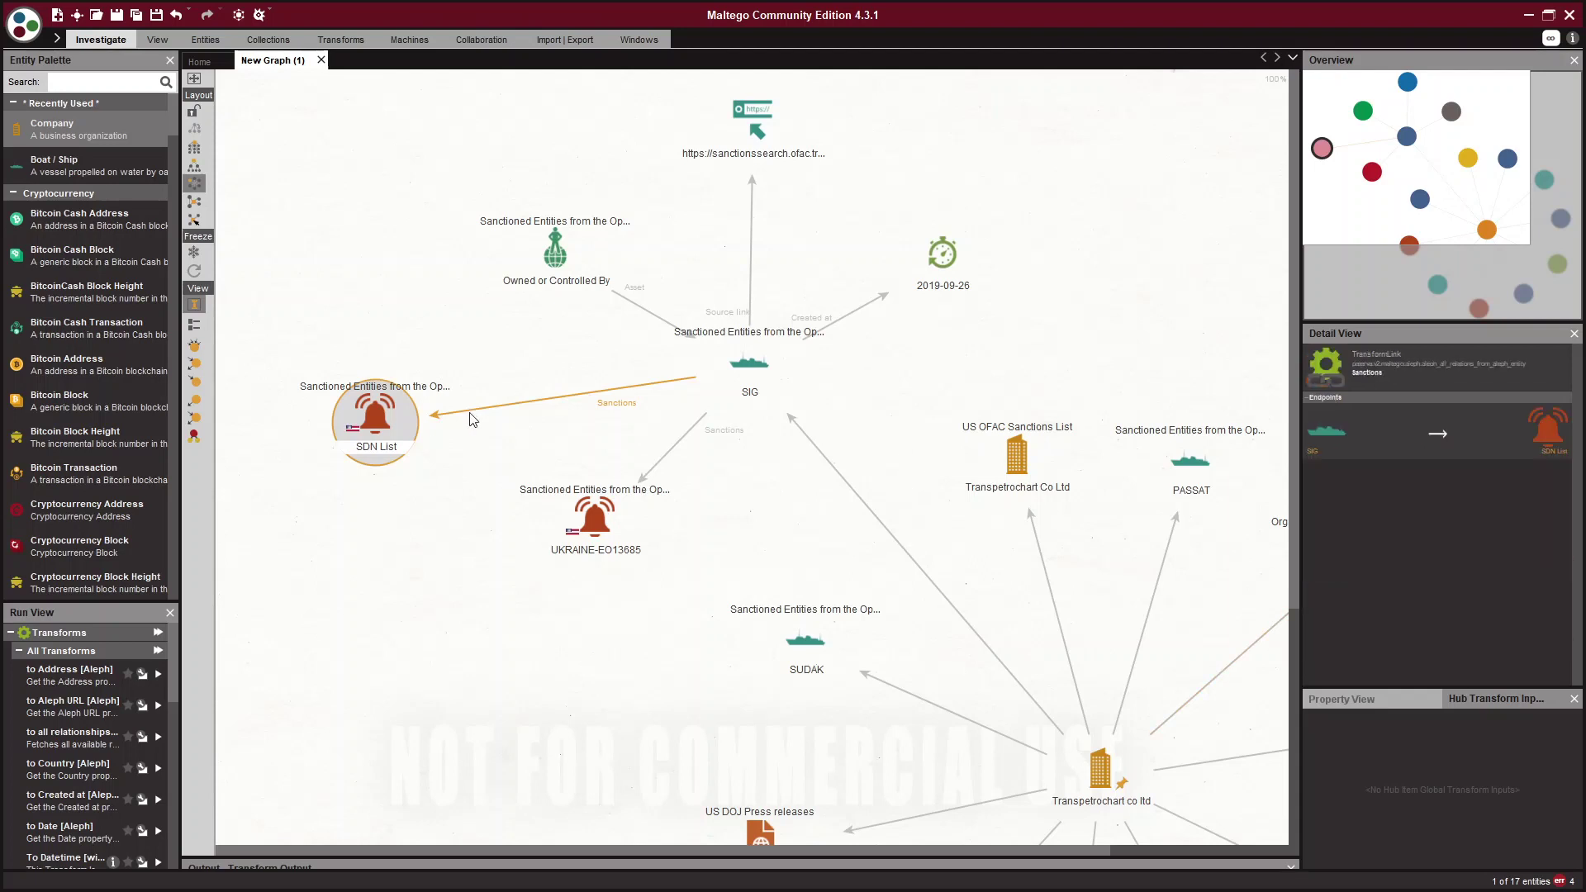
left_click(376, 417)
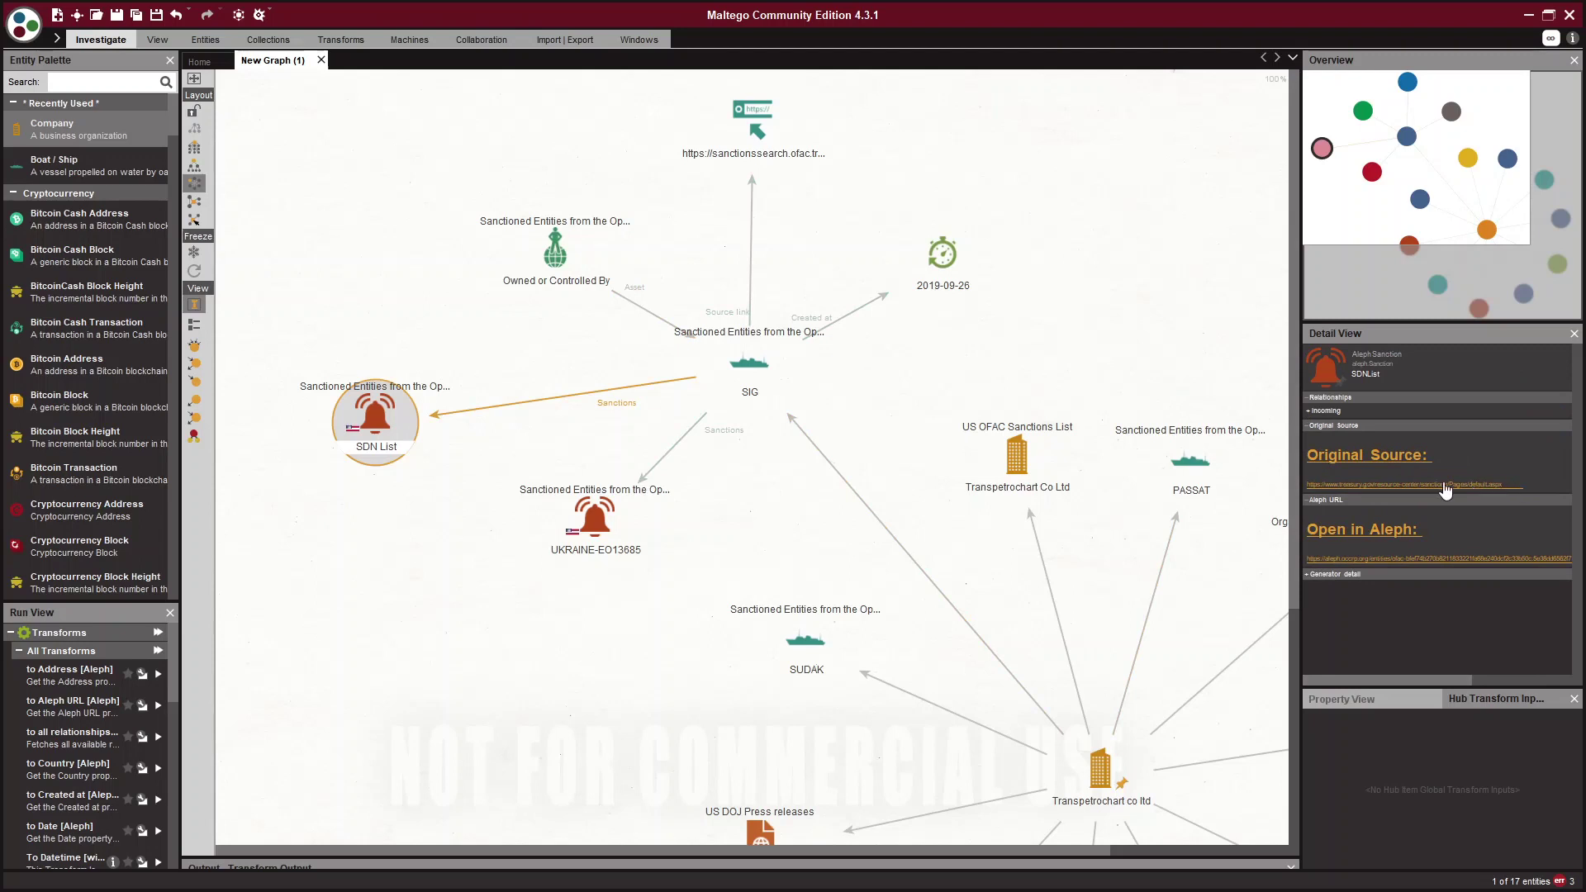
scroll(874, 374, "down", 2)
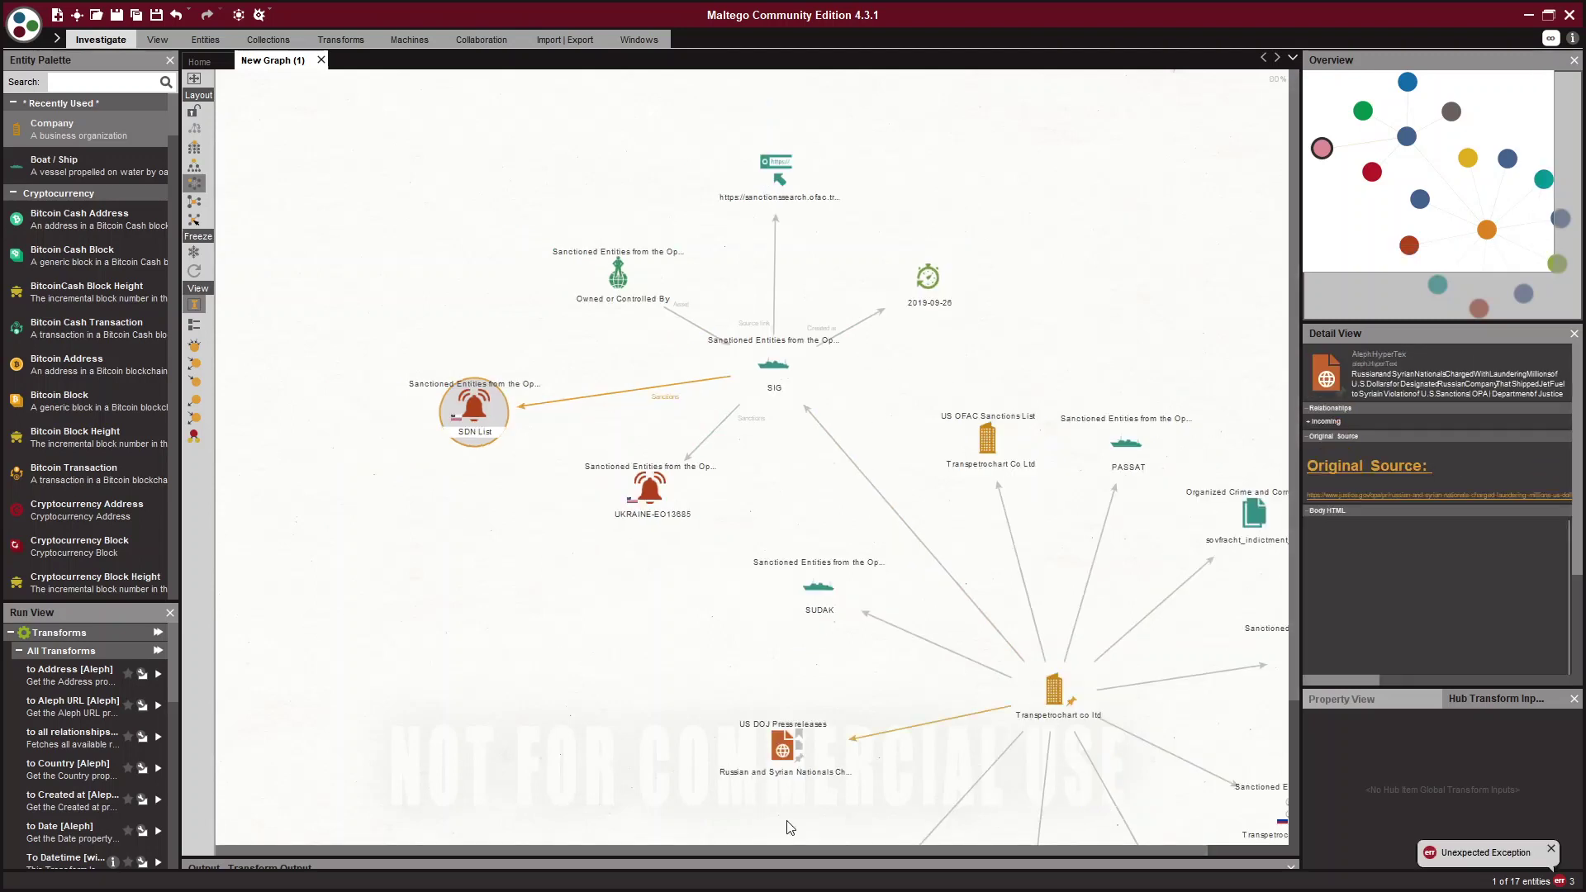
left_click_drag(763, 851, 950, 853)
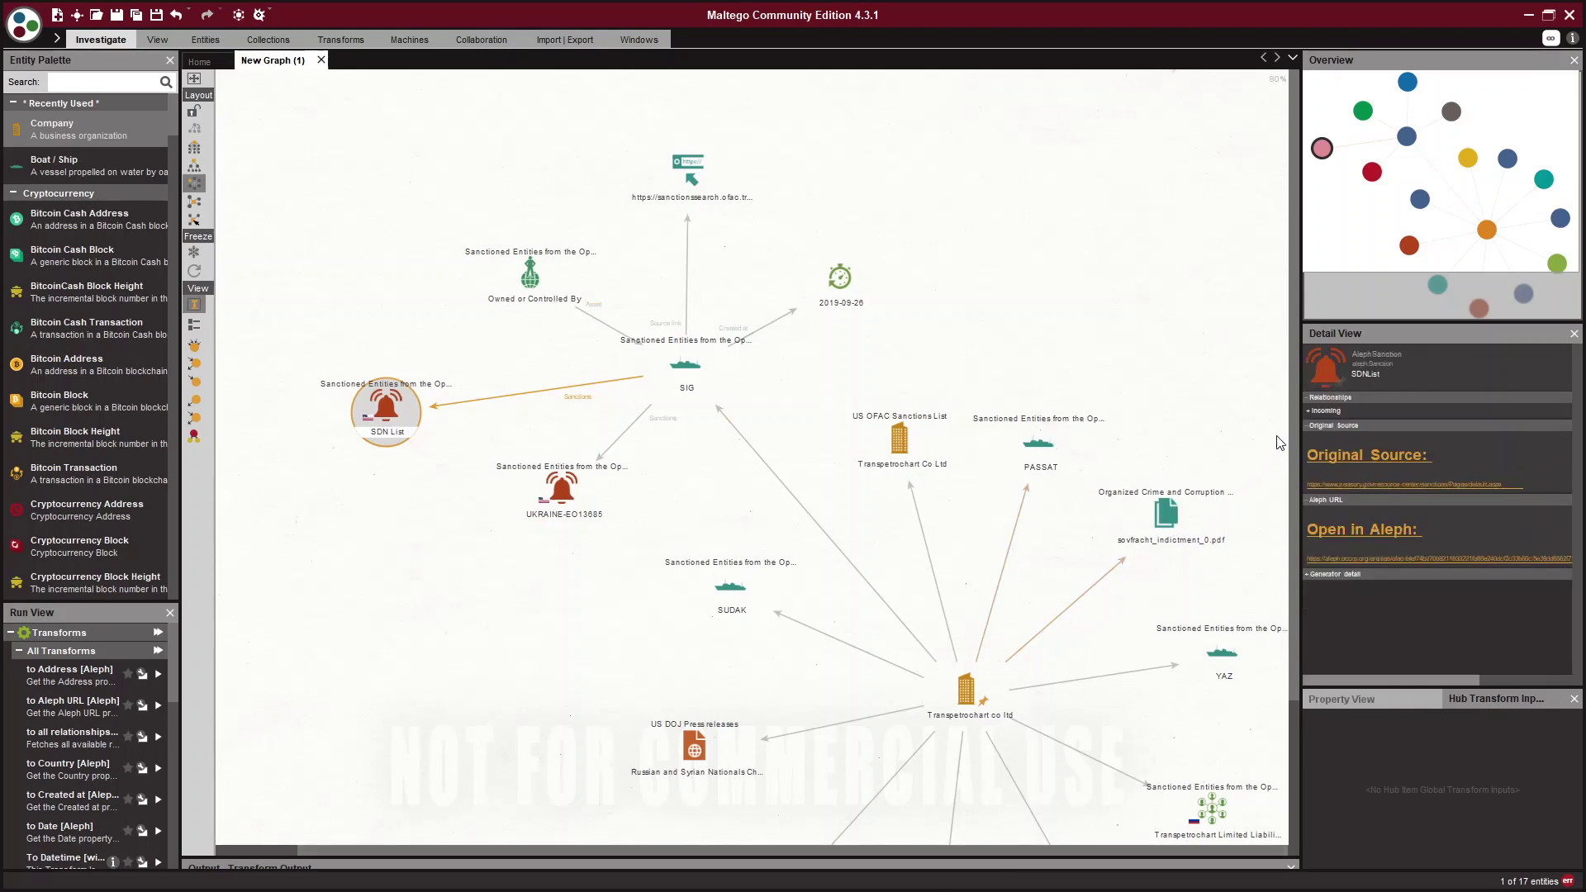
Run Wayback Machine 'To Snapshots between Dates' on sovfracht_indictment_0.pdf for 20100101–20201231.
scroll(1192, 760, "down", 4)
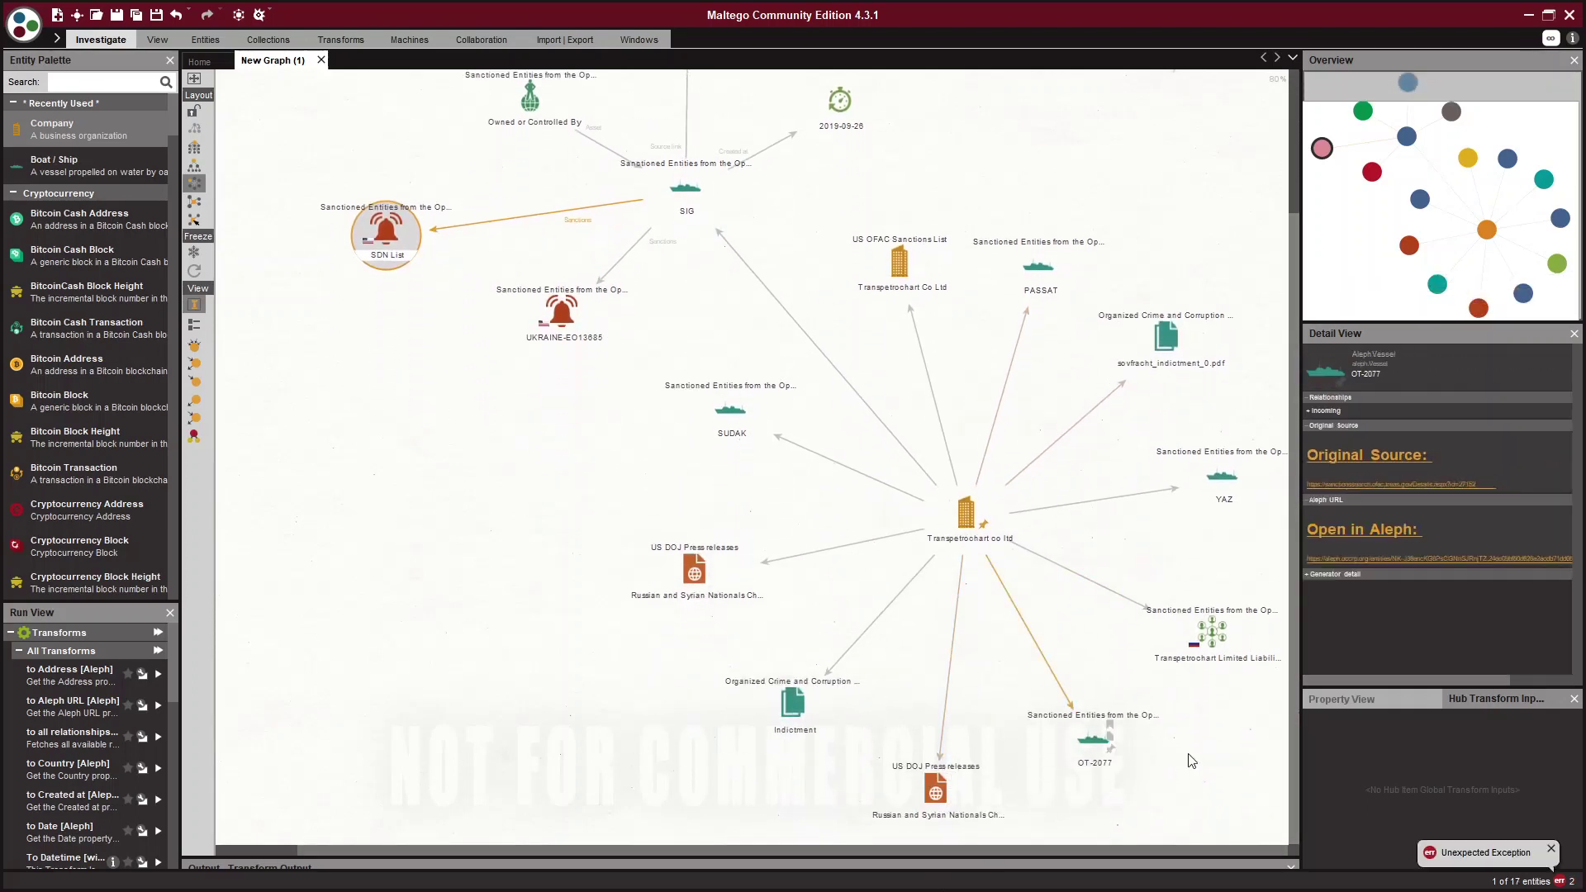
right_click(1166, 337)
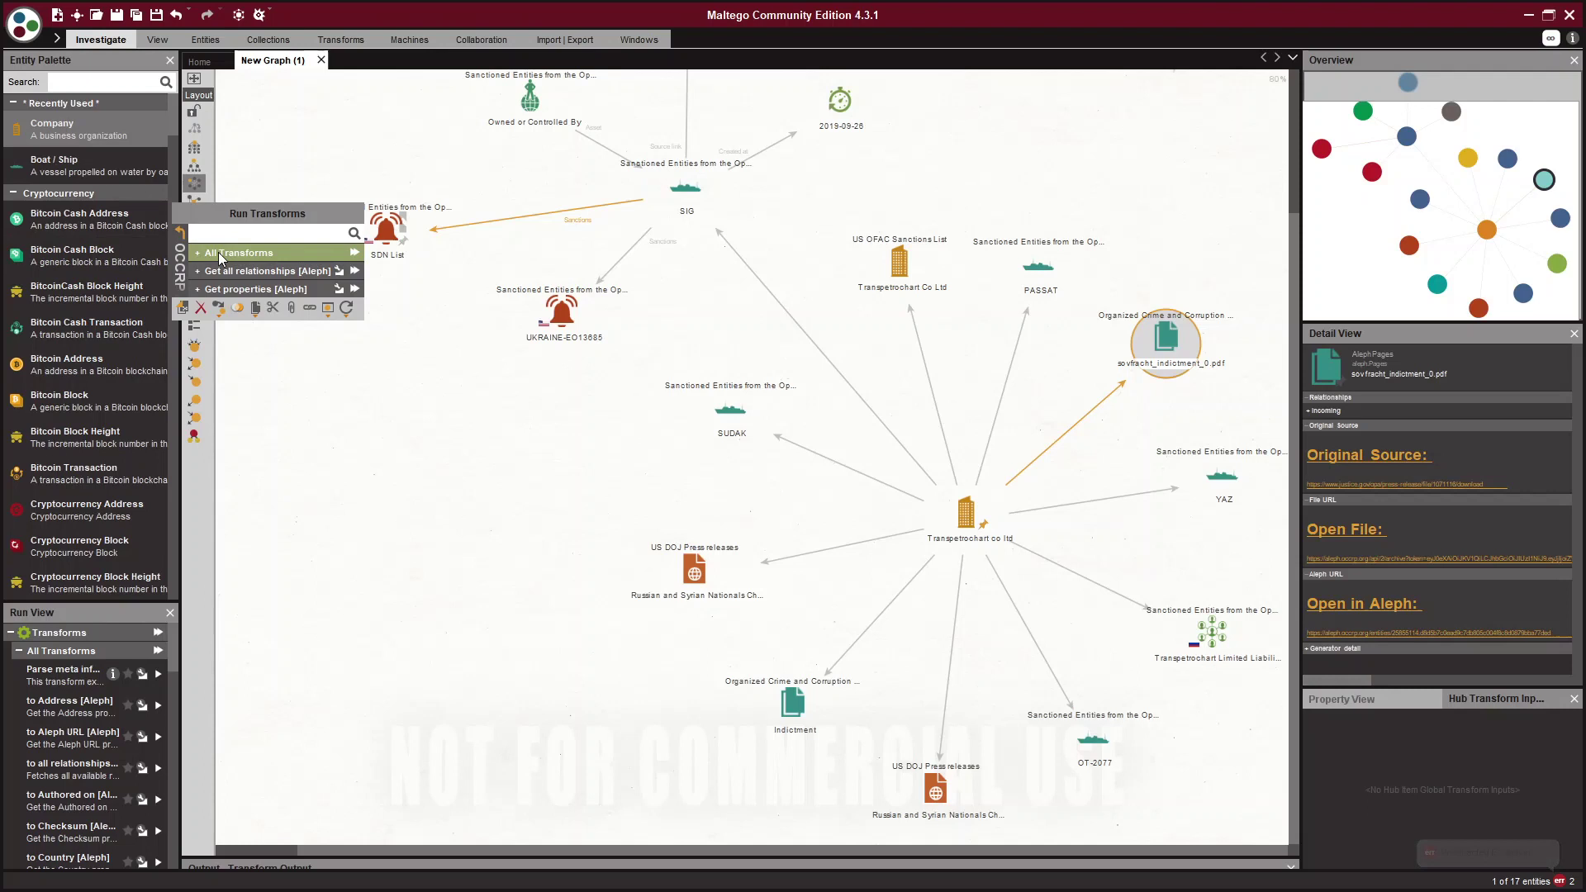
left_click(180, 241)
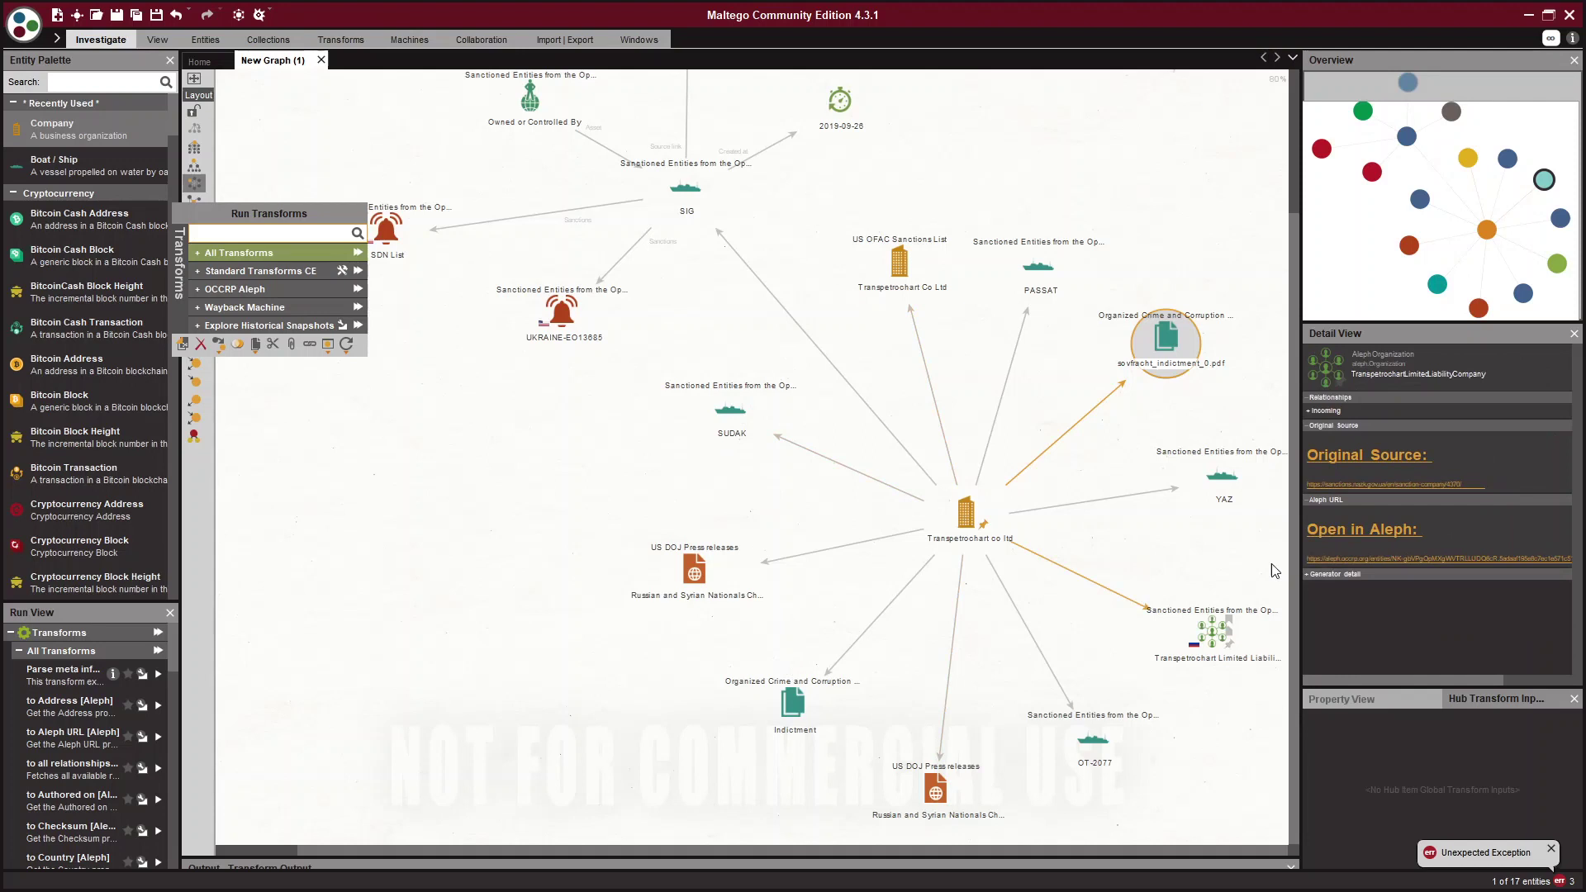
left_click(357, 255)
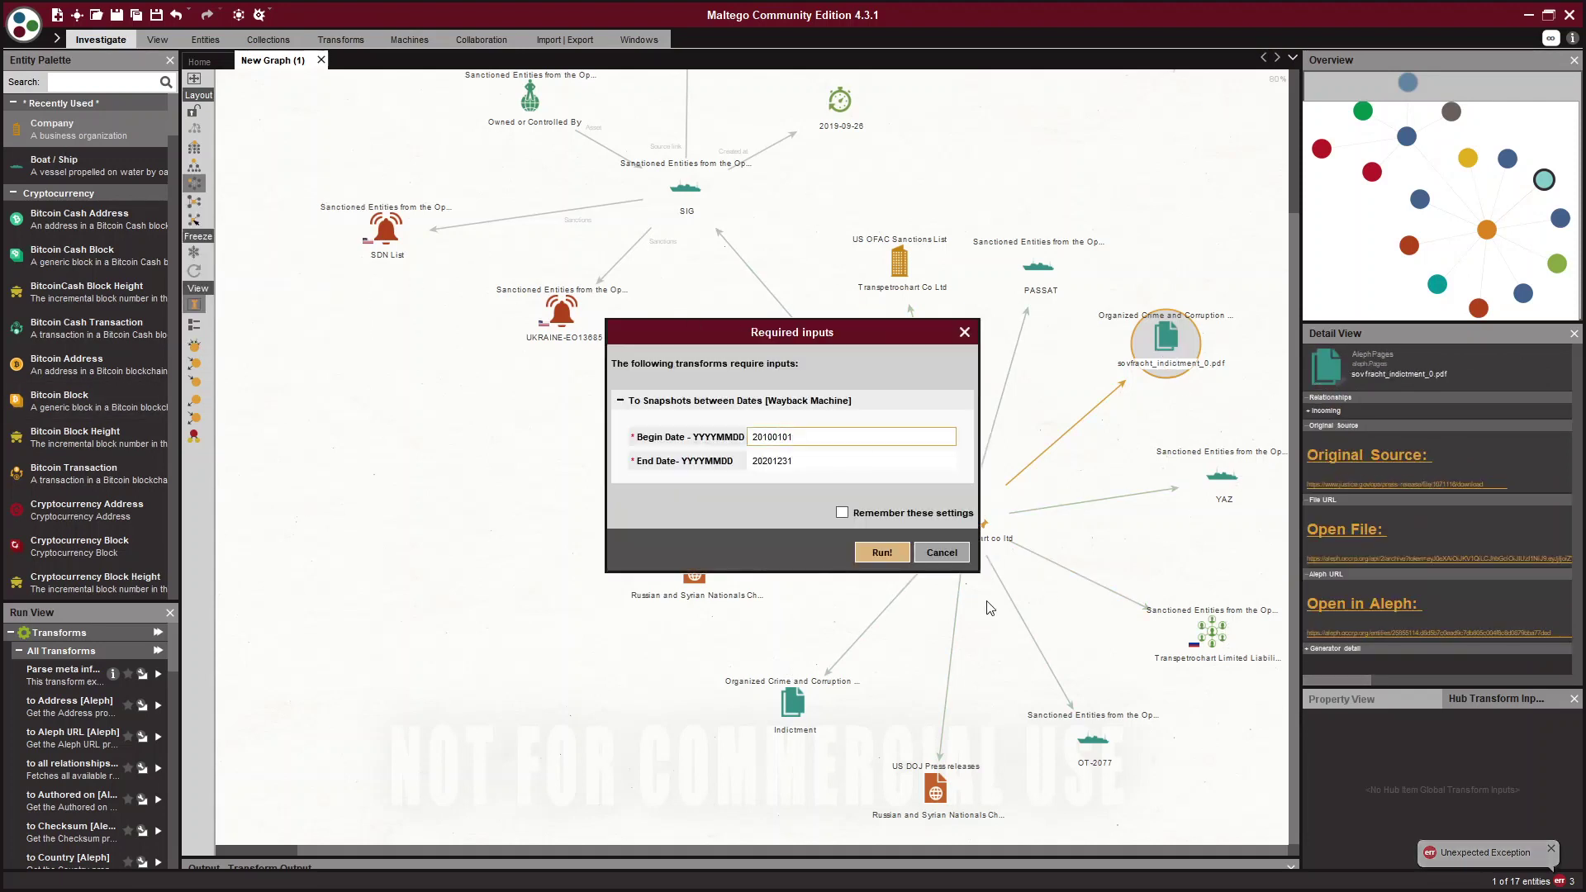
left_click(883, 552)
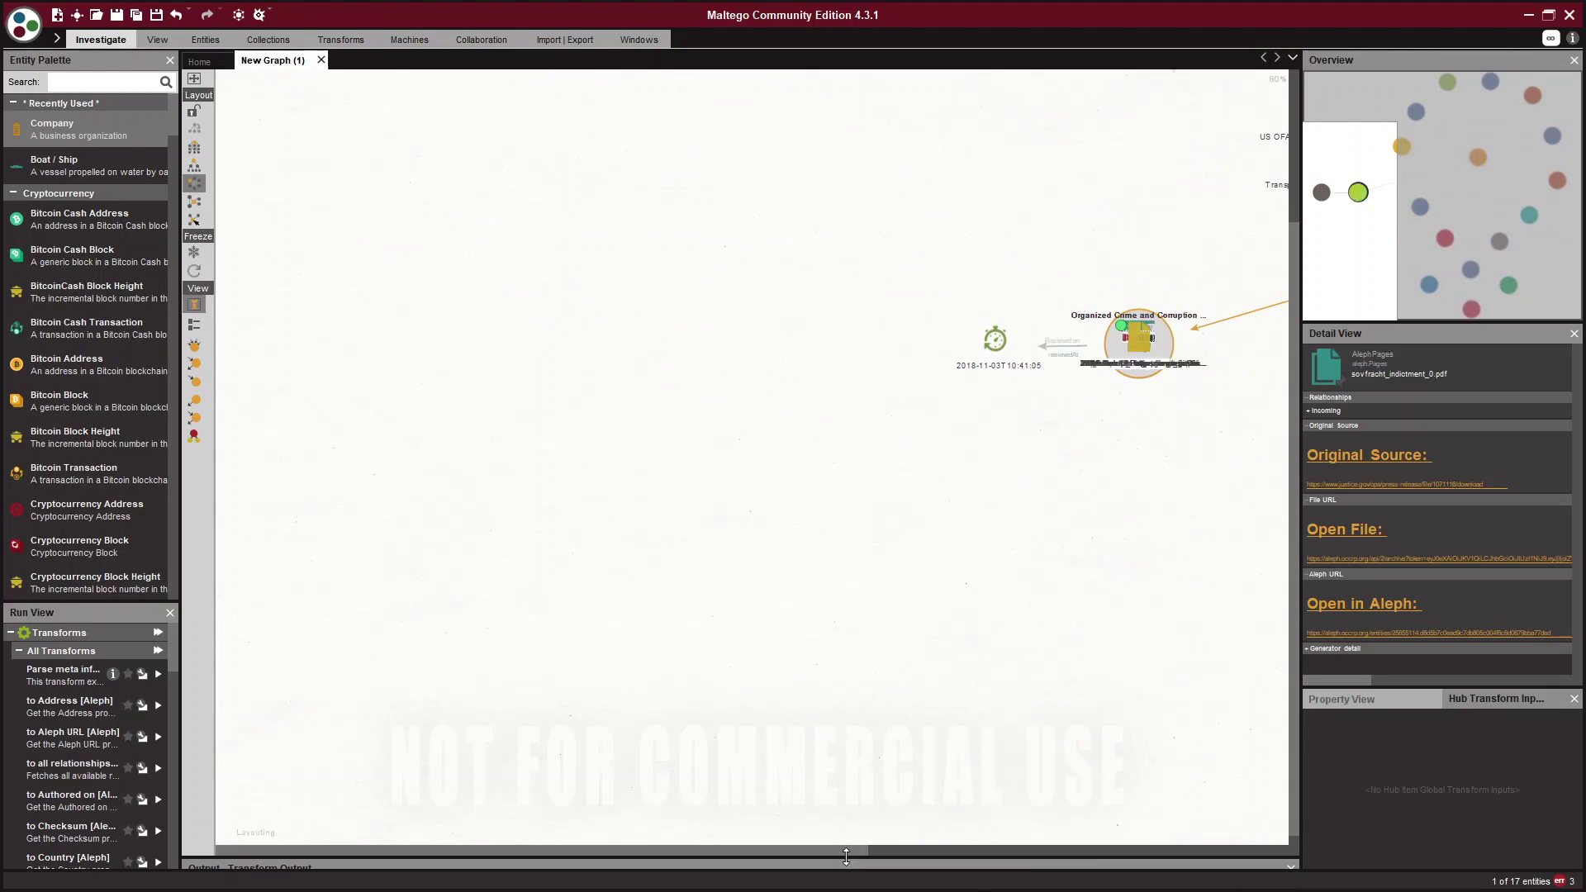
Inspect the 2020 Nov 09 Wayback snapshot and pan up to the indictment fan's top entities.
scroll(1032, 531, "down", 3)
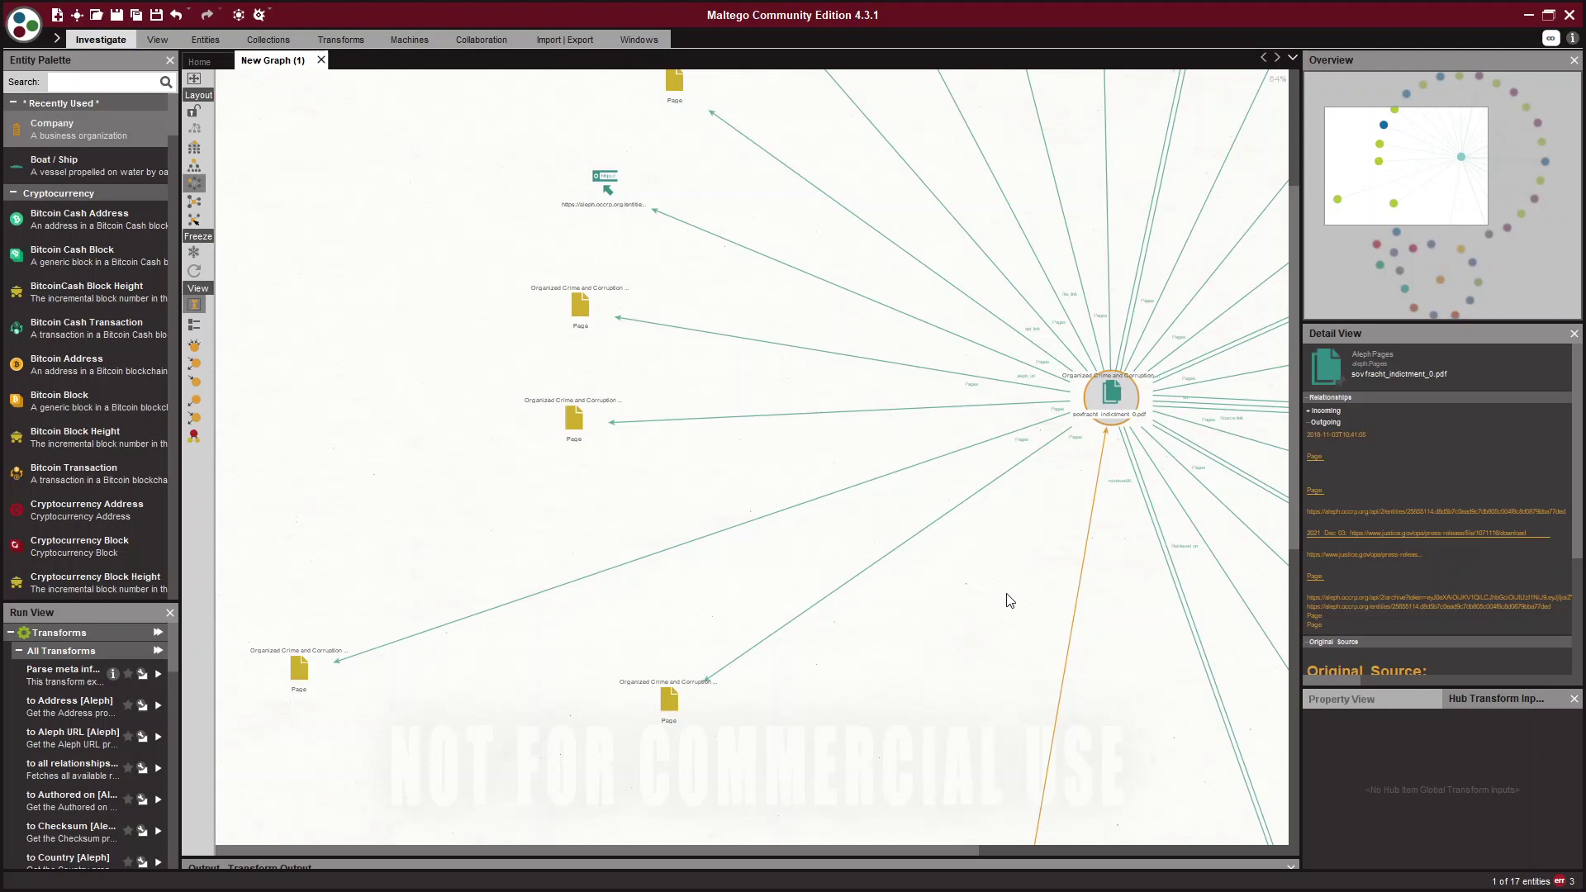
left_click_drag(950, 848, 1273, 836)
left_click(1153, 668)
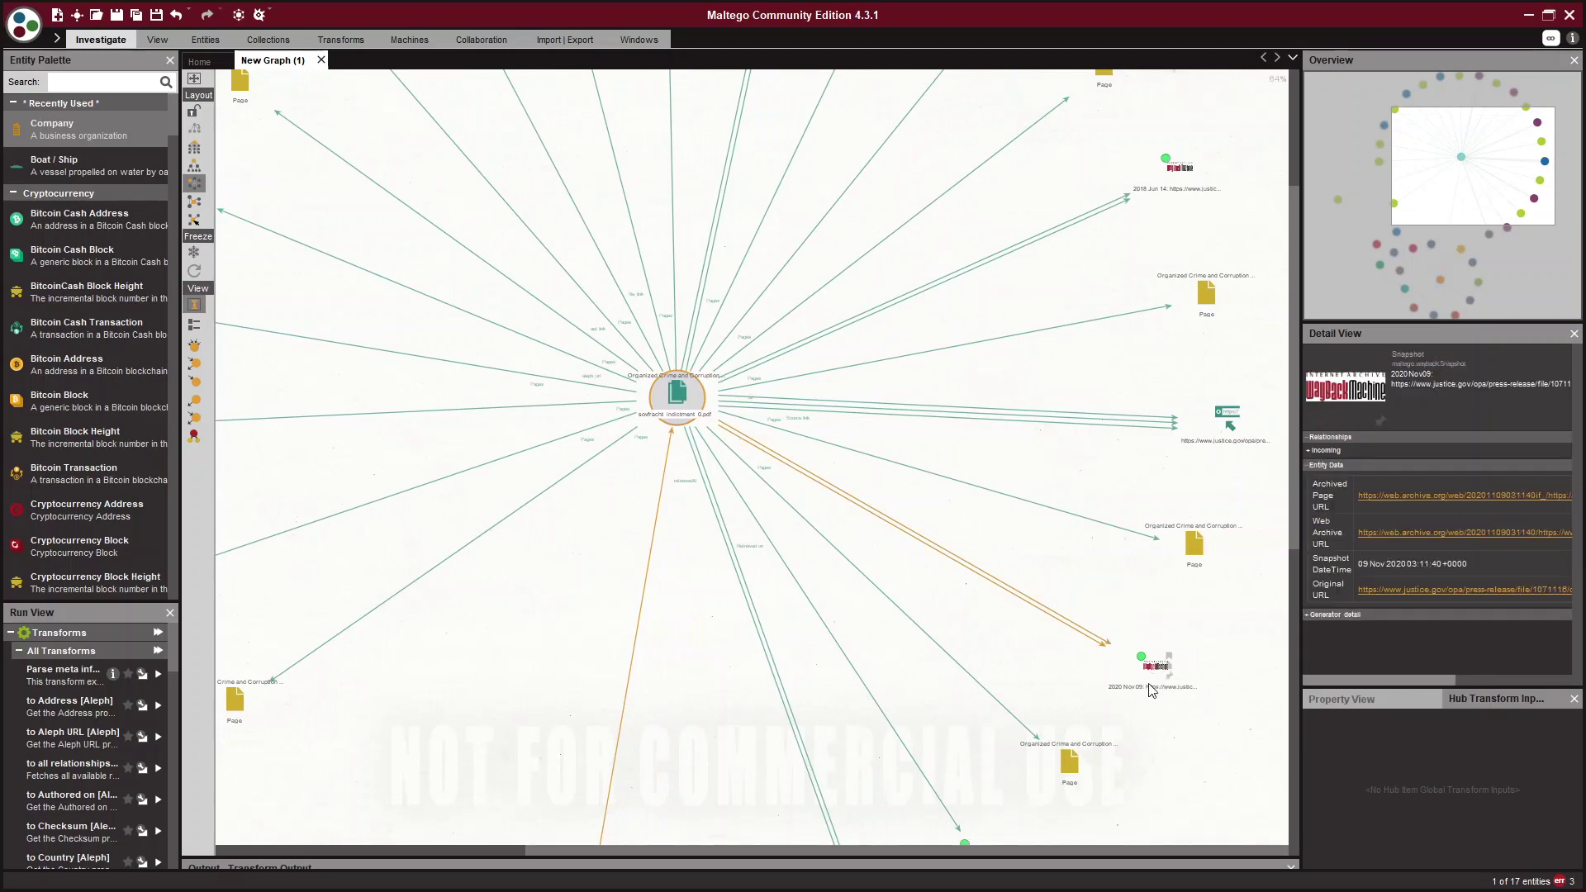
scroll(1153, 686, "up", 5)
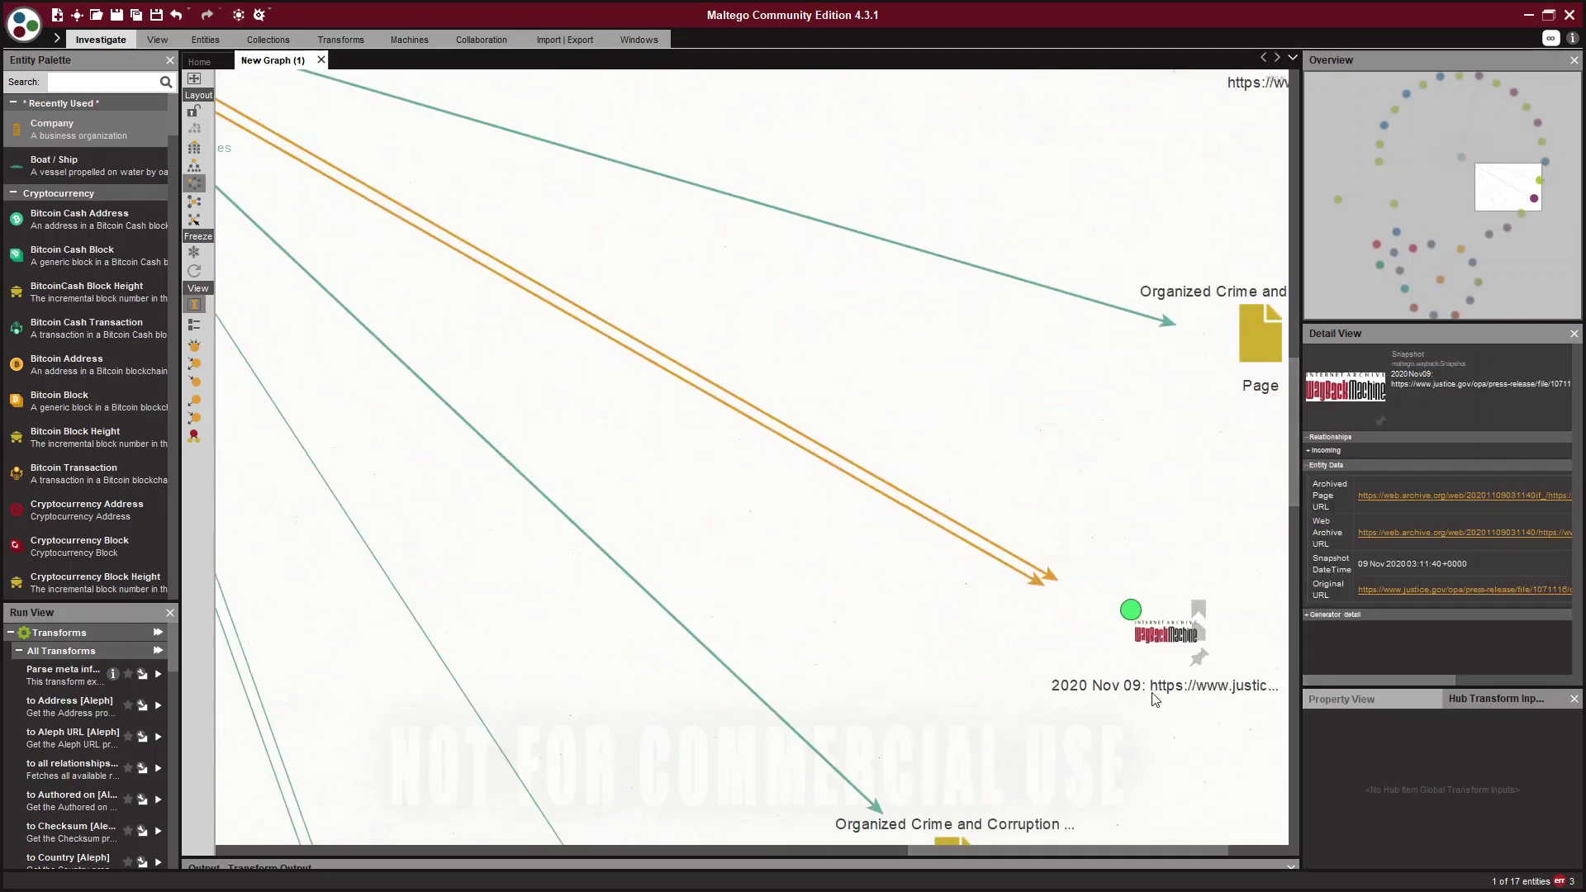
scroll(1155, 700, "down", 5)
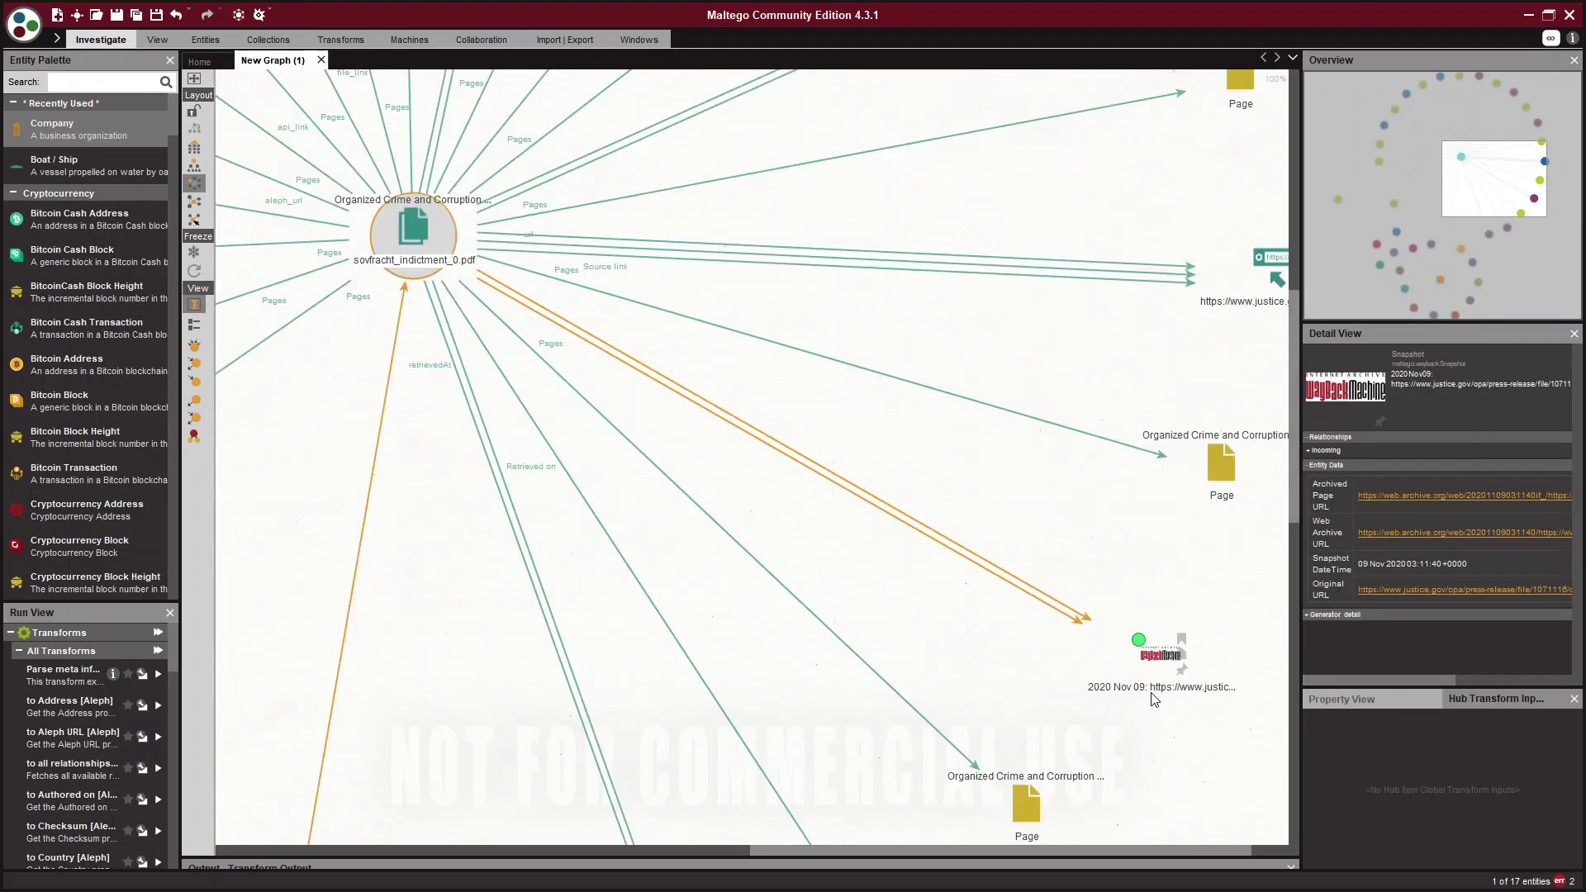
left_click_drag(1294, 490, 1290, 306)
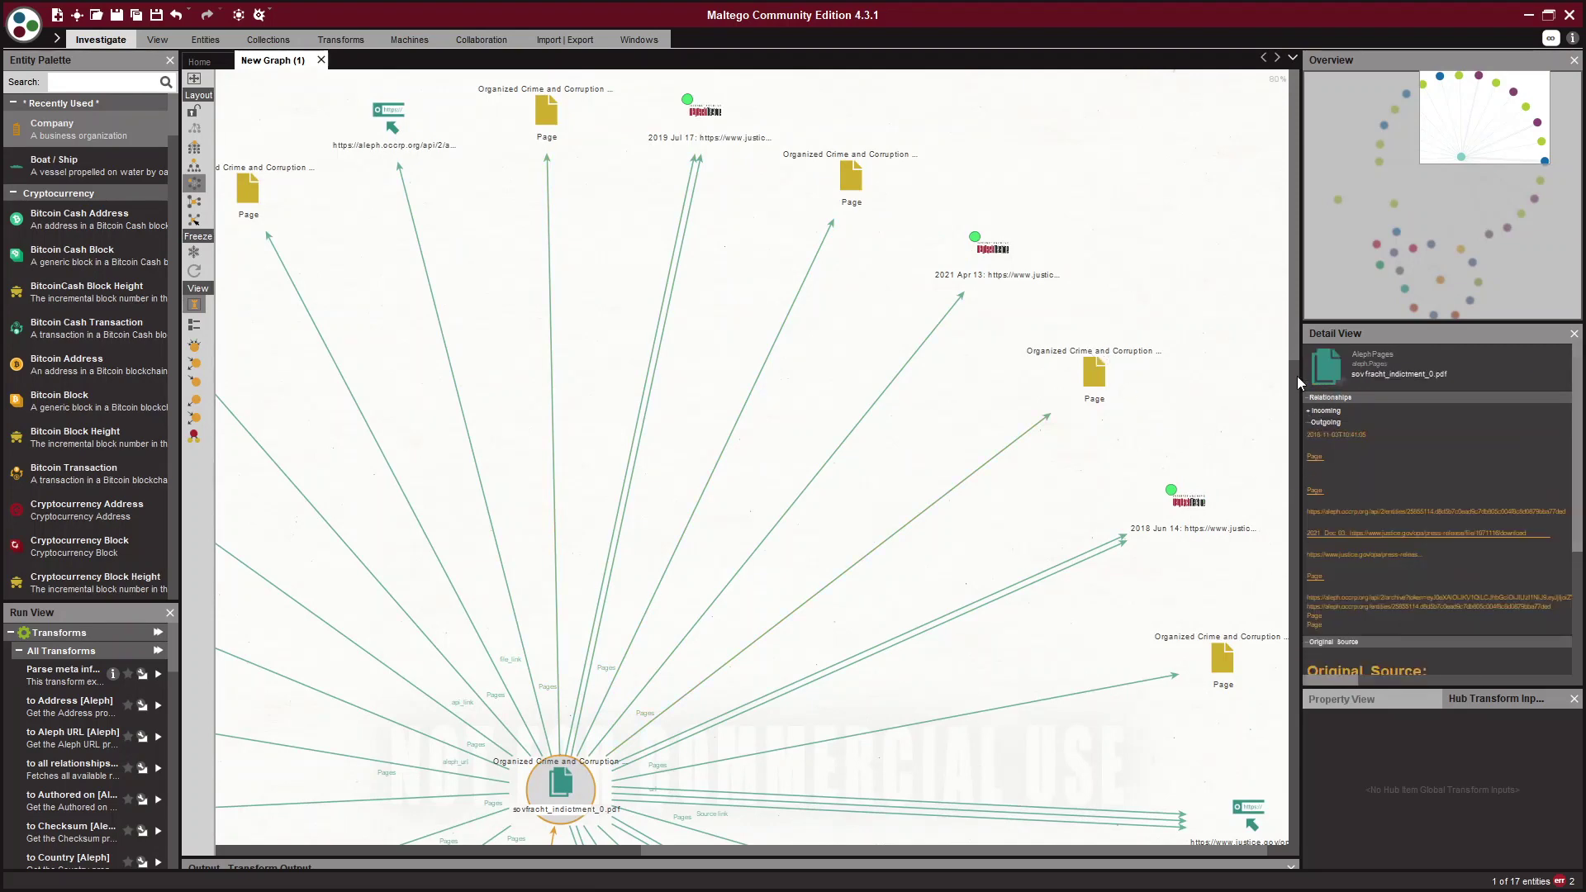
Pan the graph back to Transpetrochart co ltd with its vessels, OFAC listing and DOJ releases.
left_click_drag(1292, 319, 1261, 707)
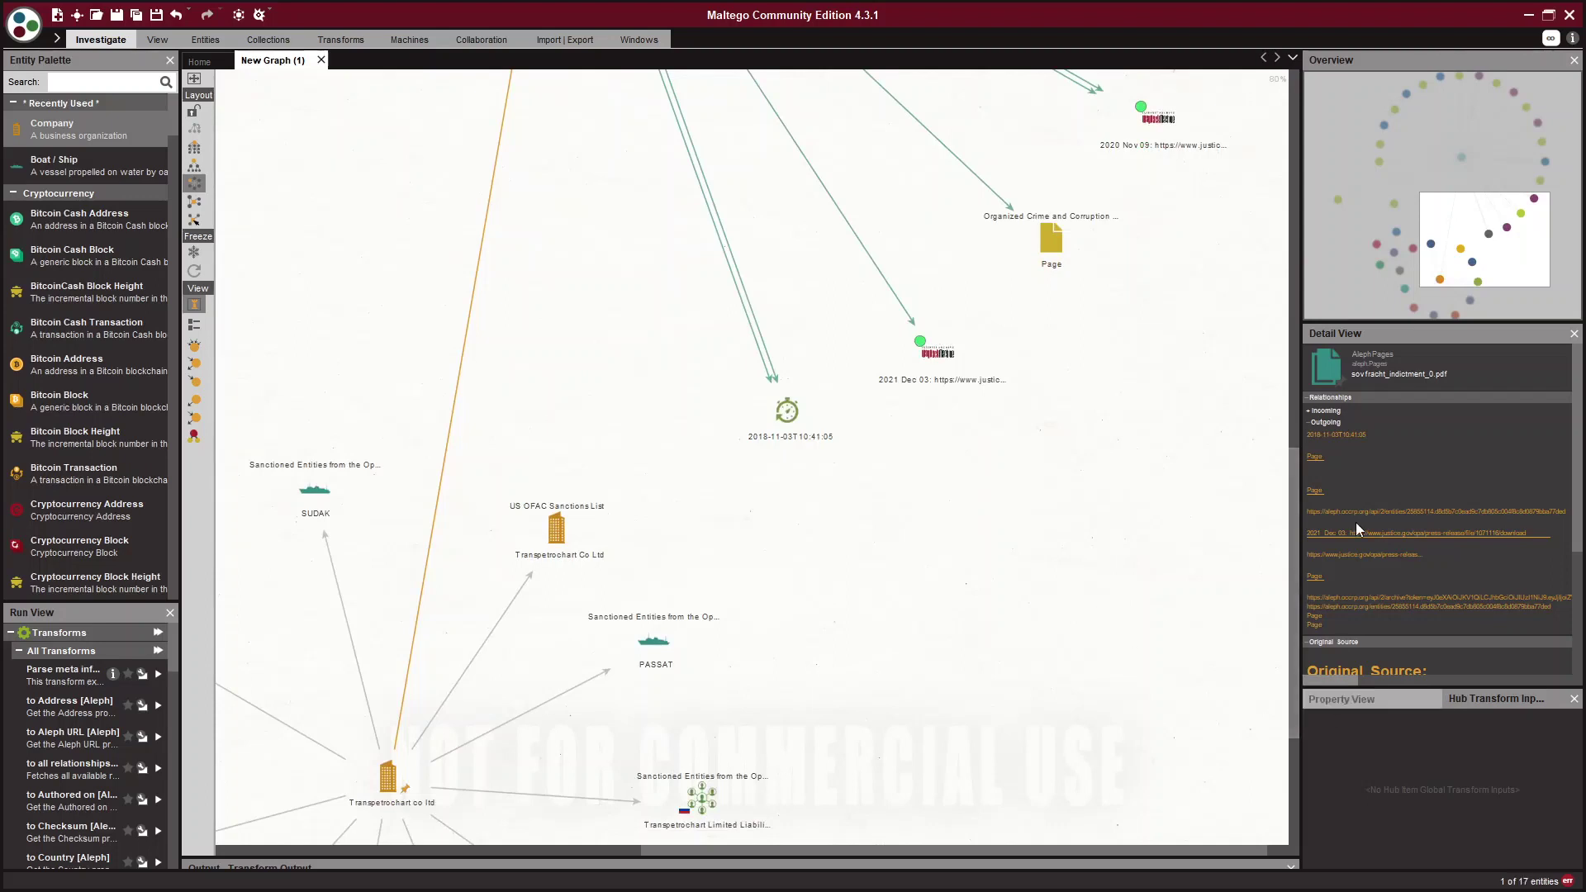
left_click_drag(1298, 458, 1286, 614)
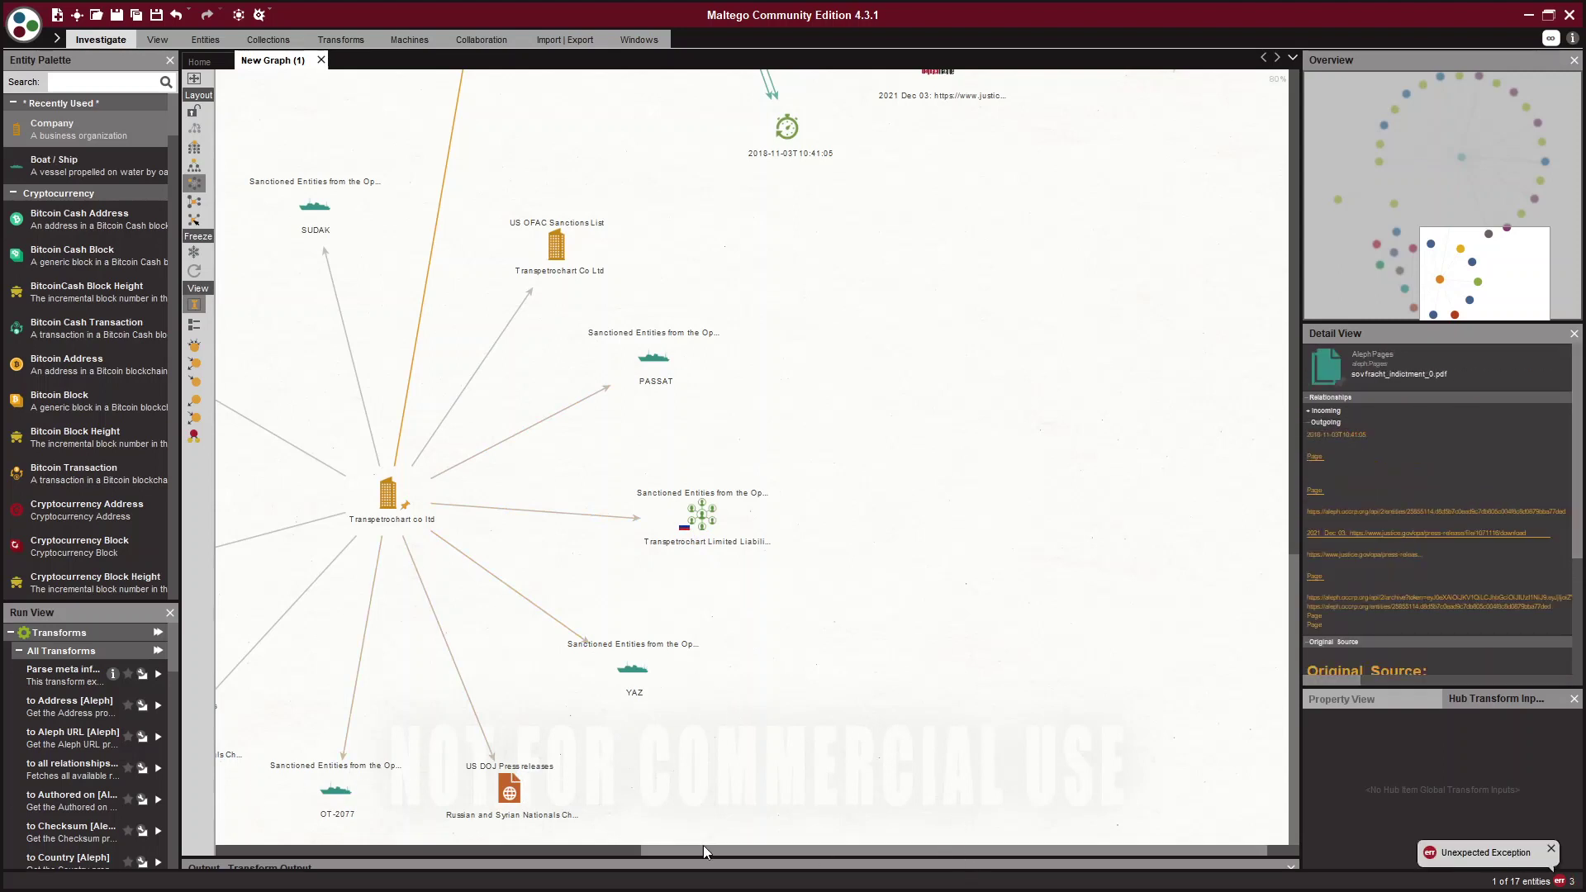
left_click(616, 851)
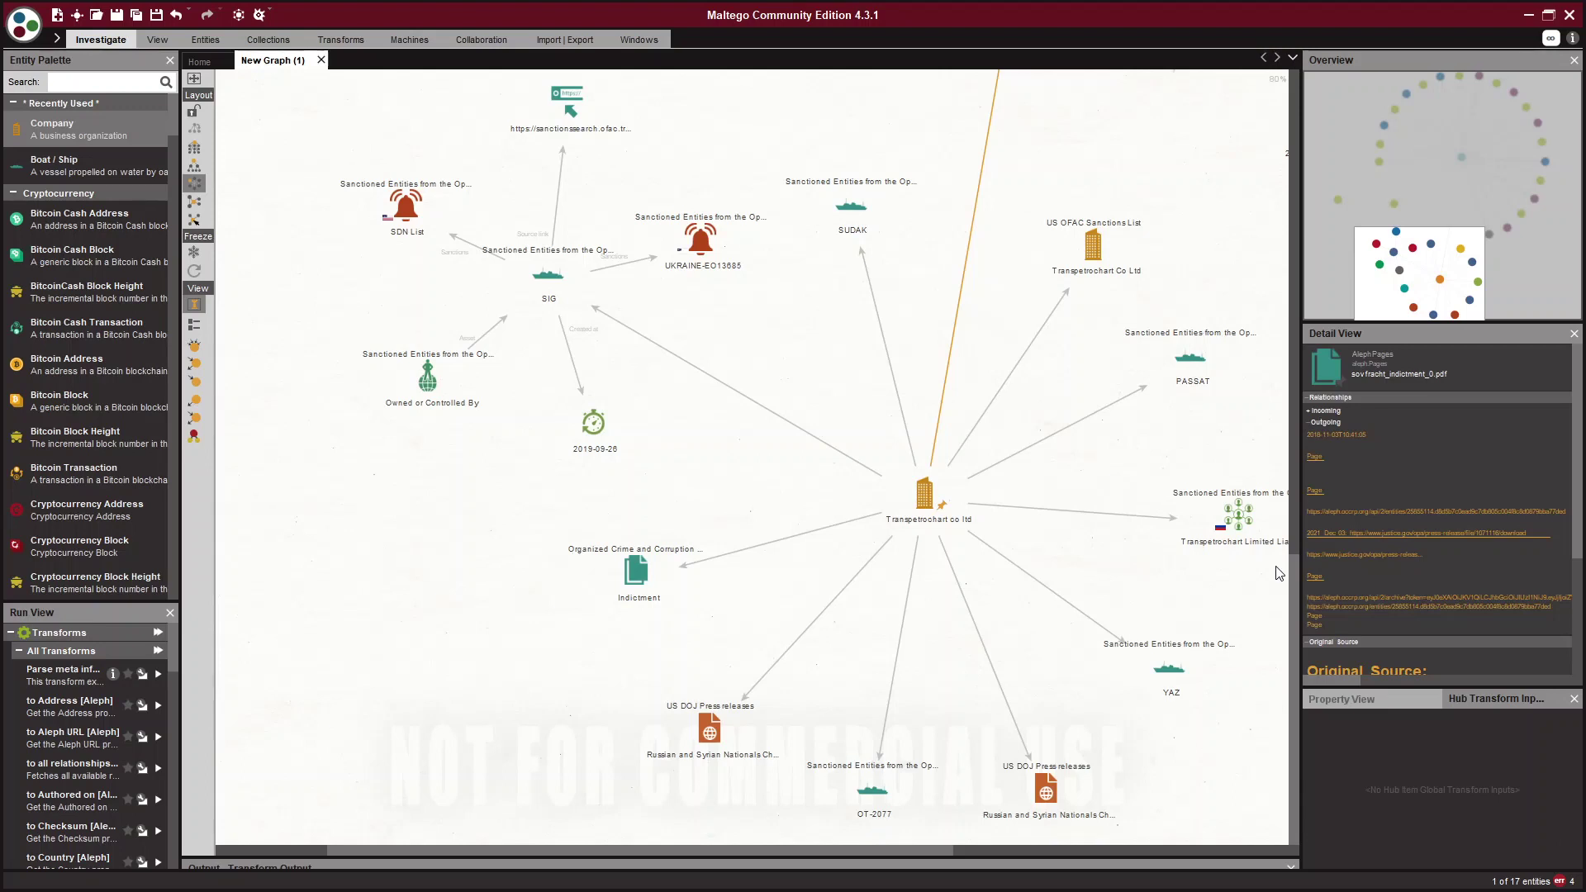
Try the hierarchical layout, collapse the overview and detail panels, then apply the organic layout.
left_click(194, 167)
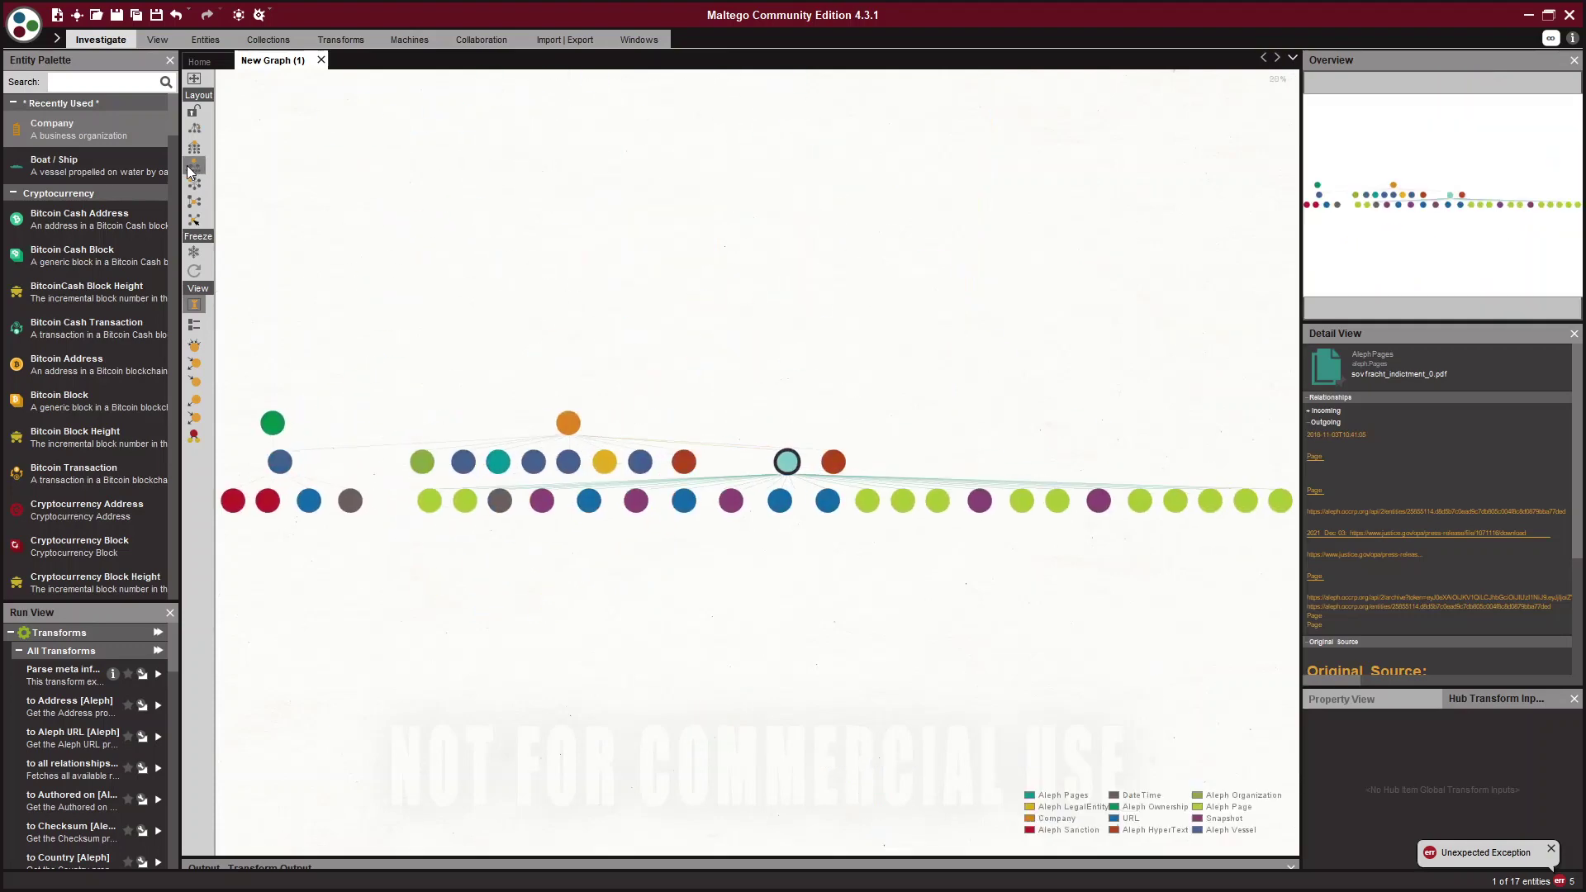
scroll(556, 404, "up", 3)
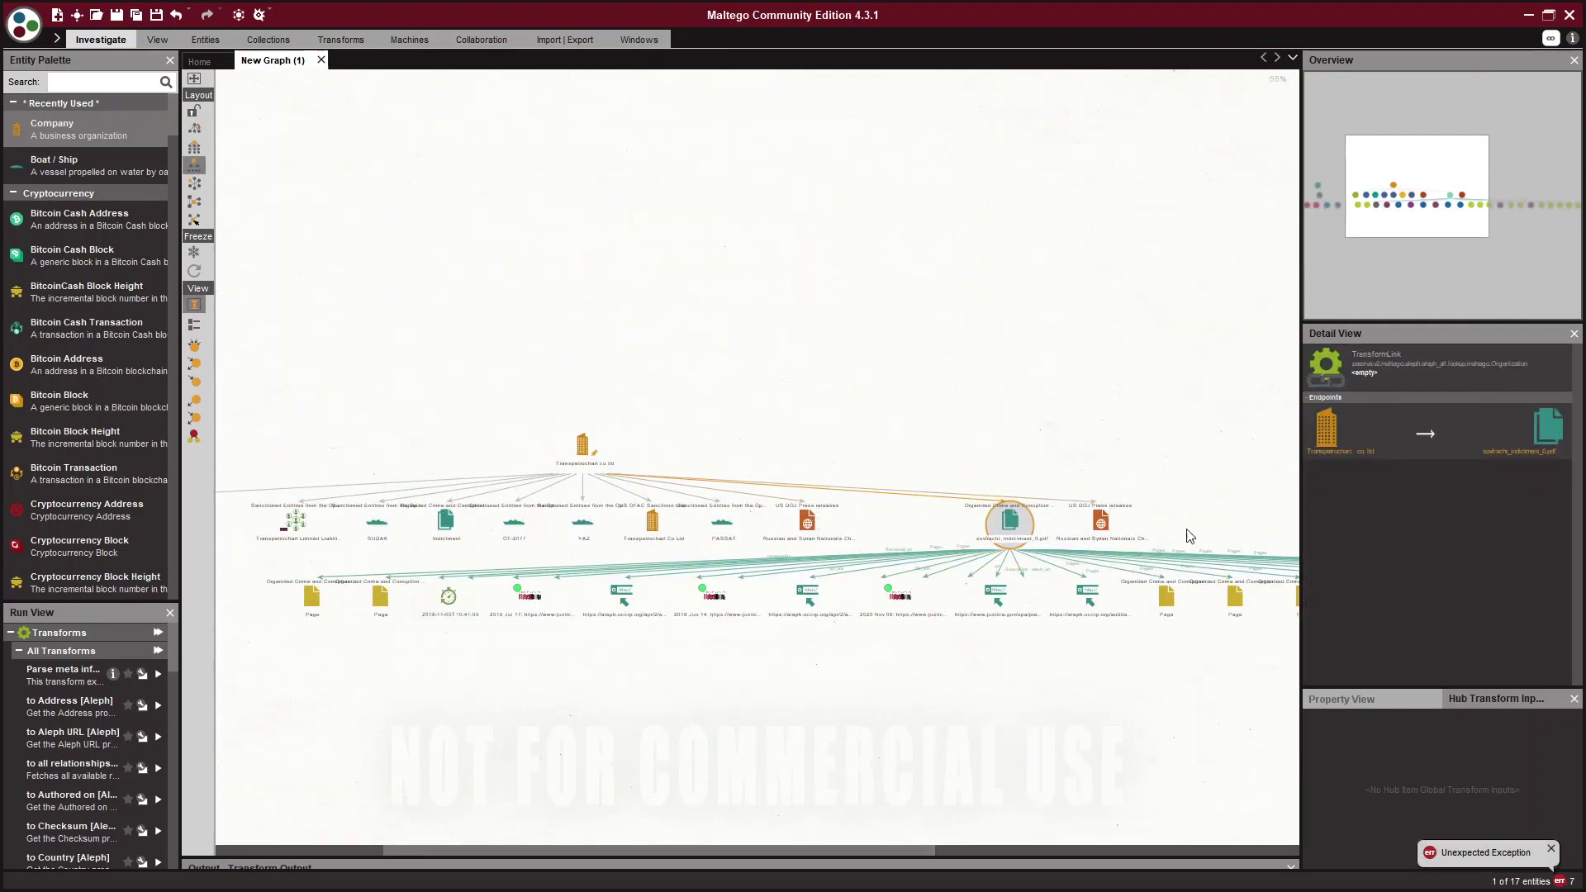
left_click_drag(1315, 354, 1561, 355)
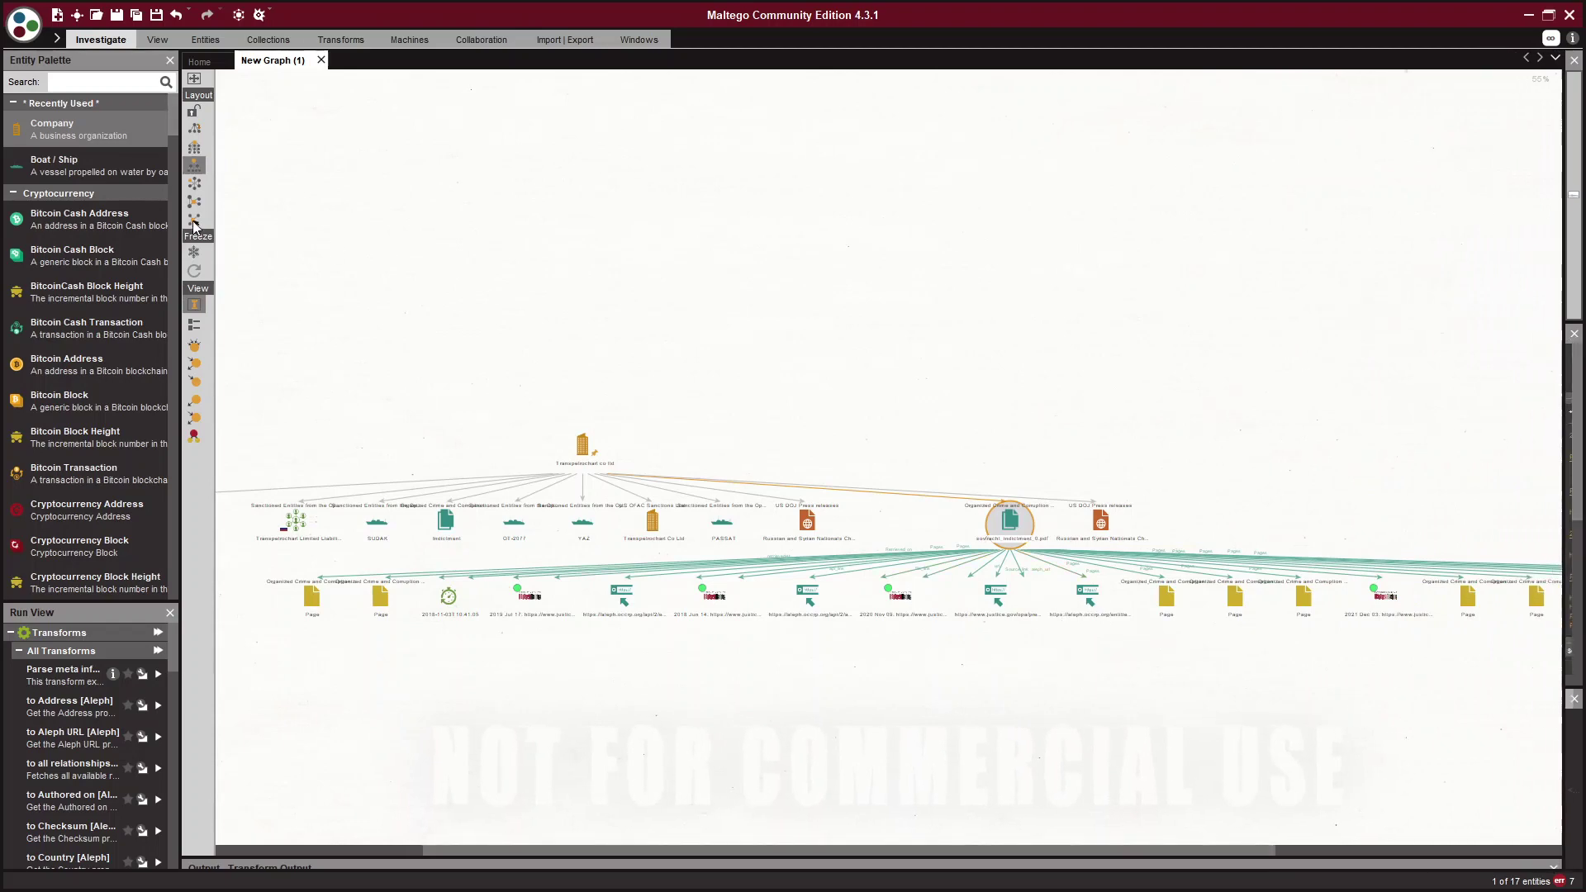
left_click(196, 185)
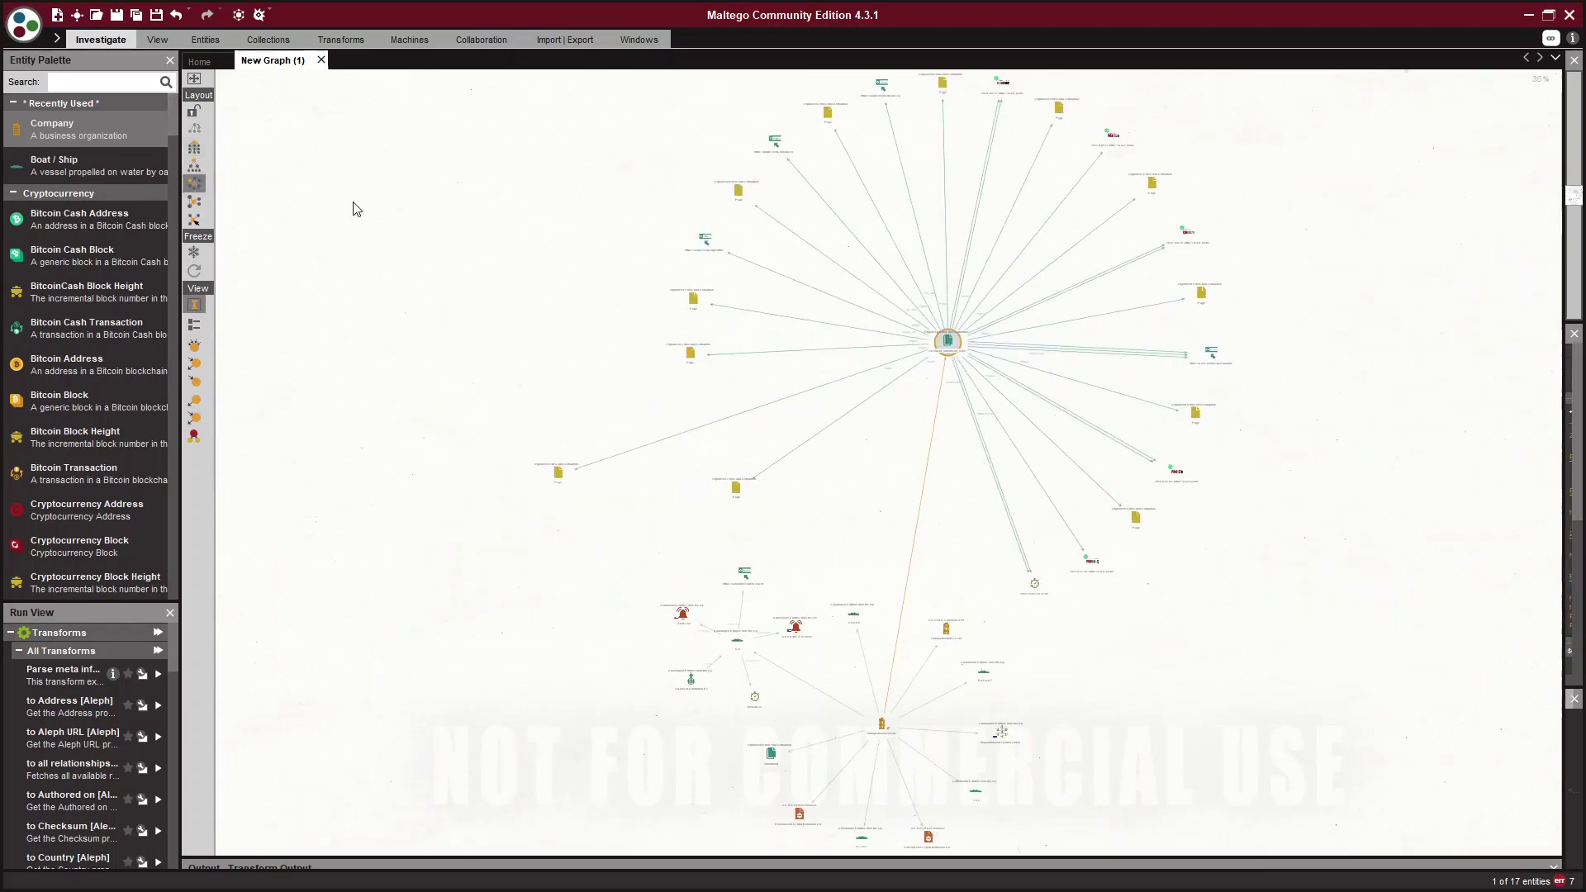
Zoom and pan onto Transpetrochart co ltd, ringed by its vessels, OFAC listing, indictment and DOJ releases.
scroll(1206, 475, "up", 3)
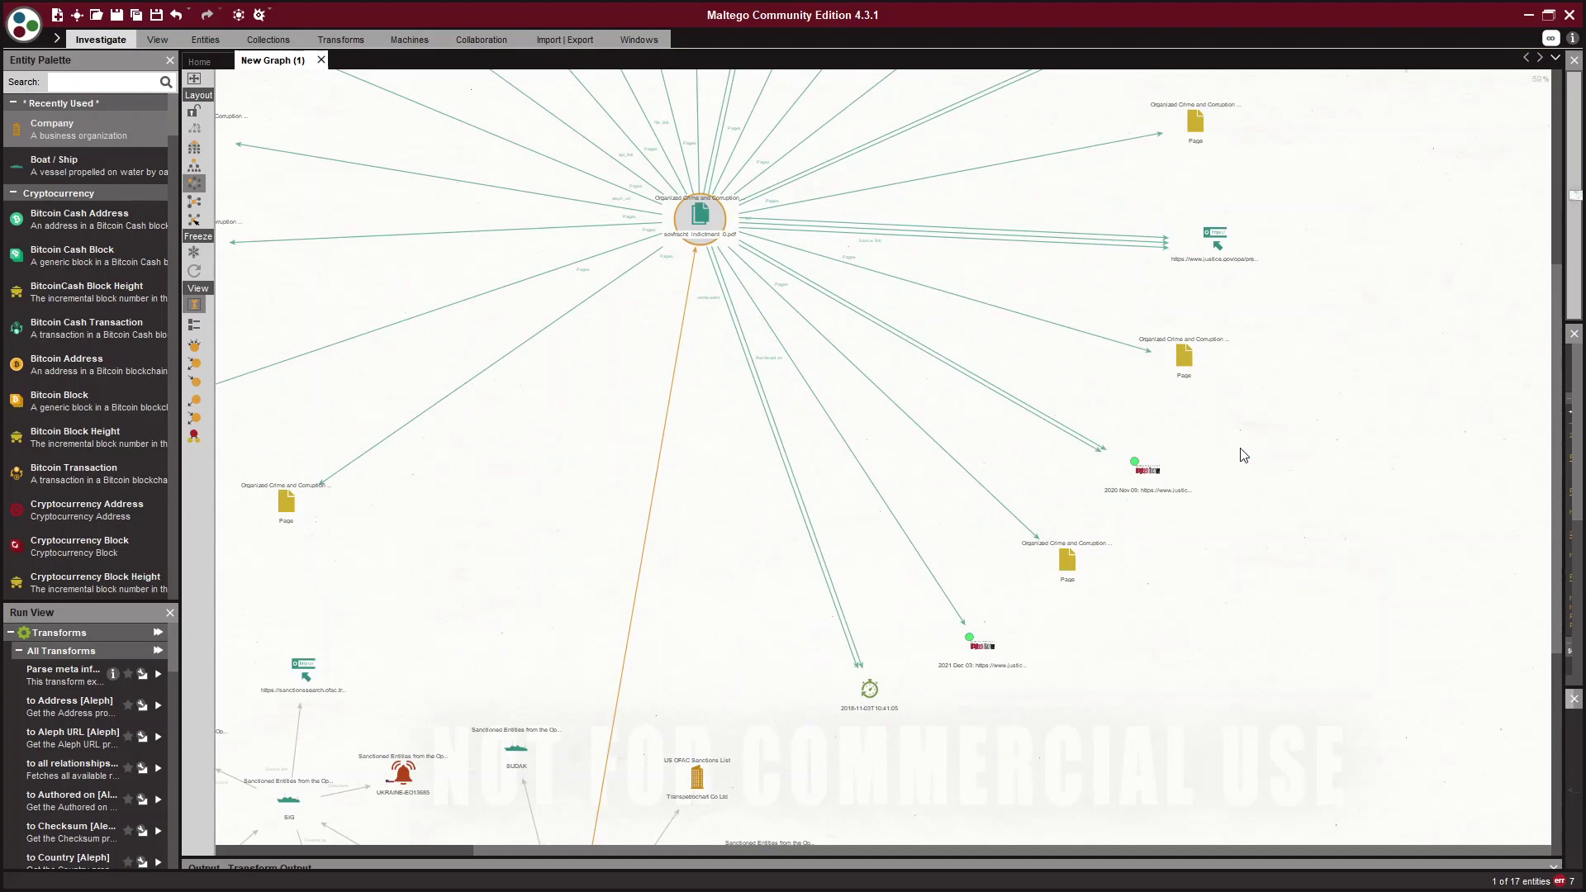
left_click_drag(1557, 269, 1535, 500)
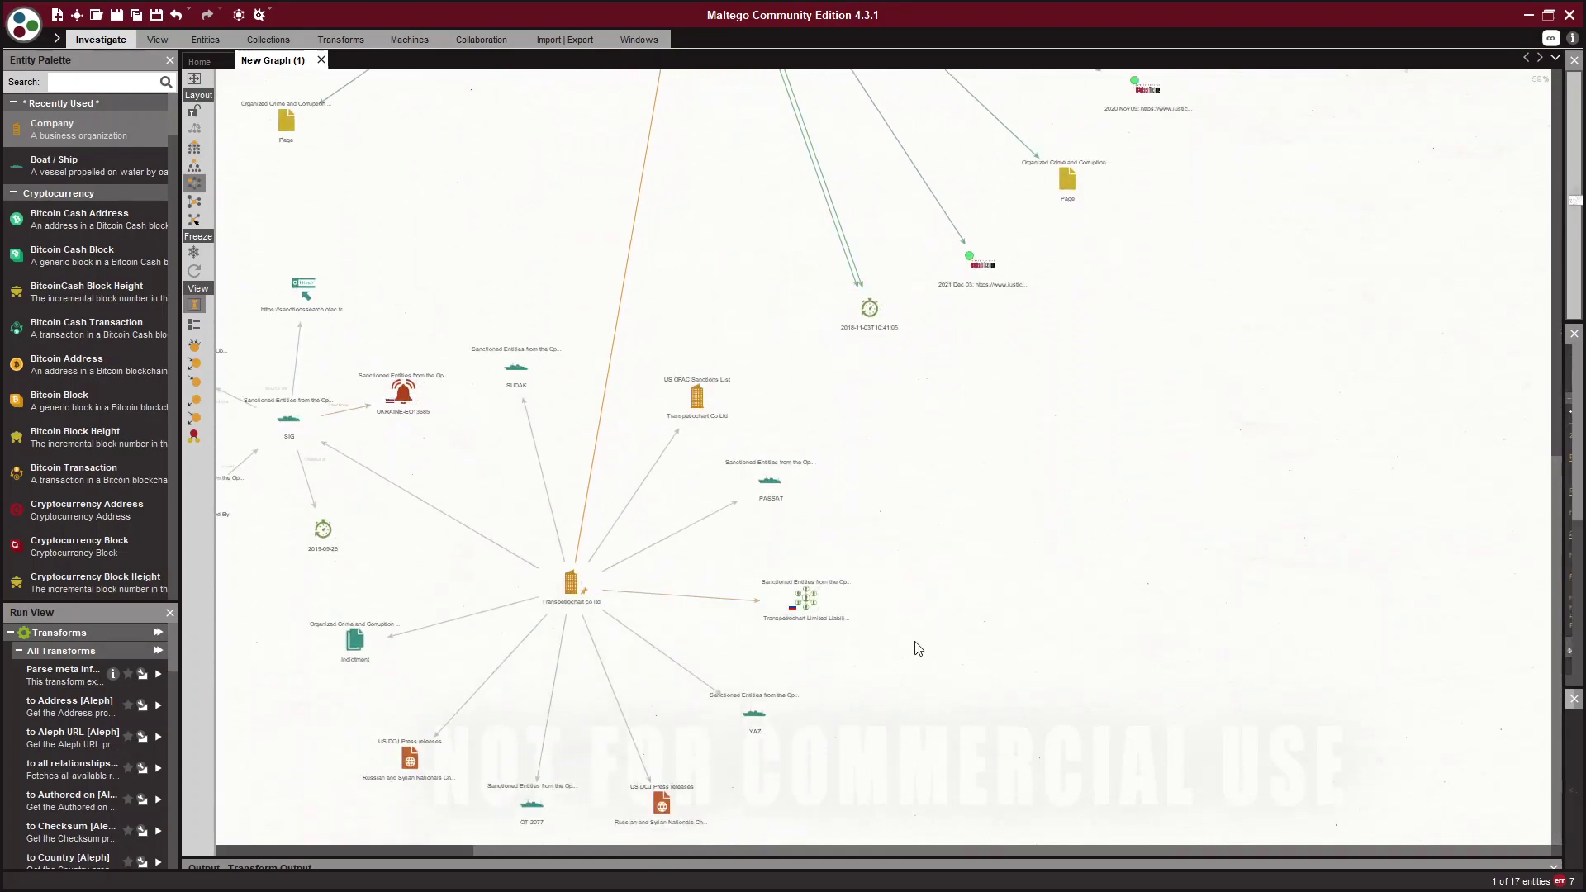
left_click_drag(915, 859, 684, 851)
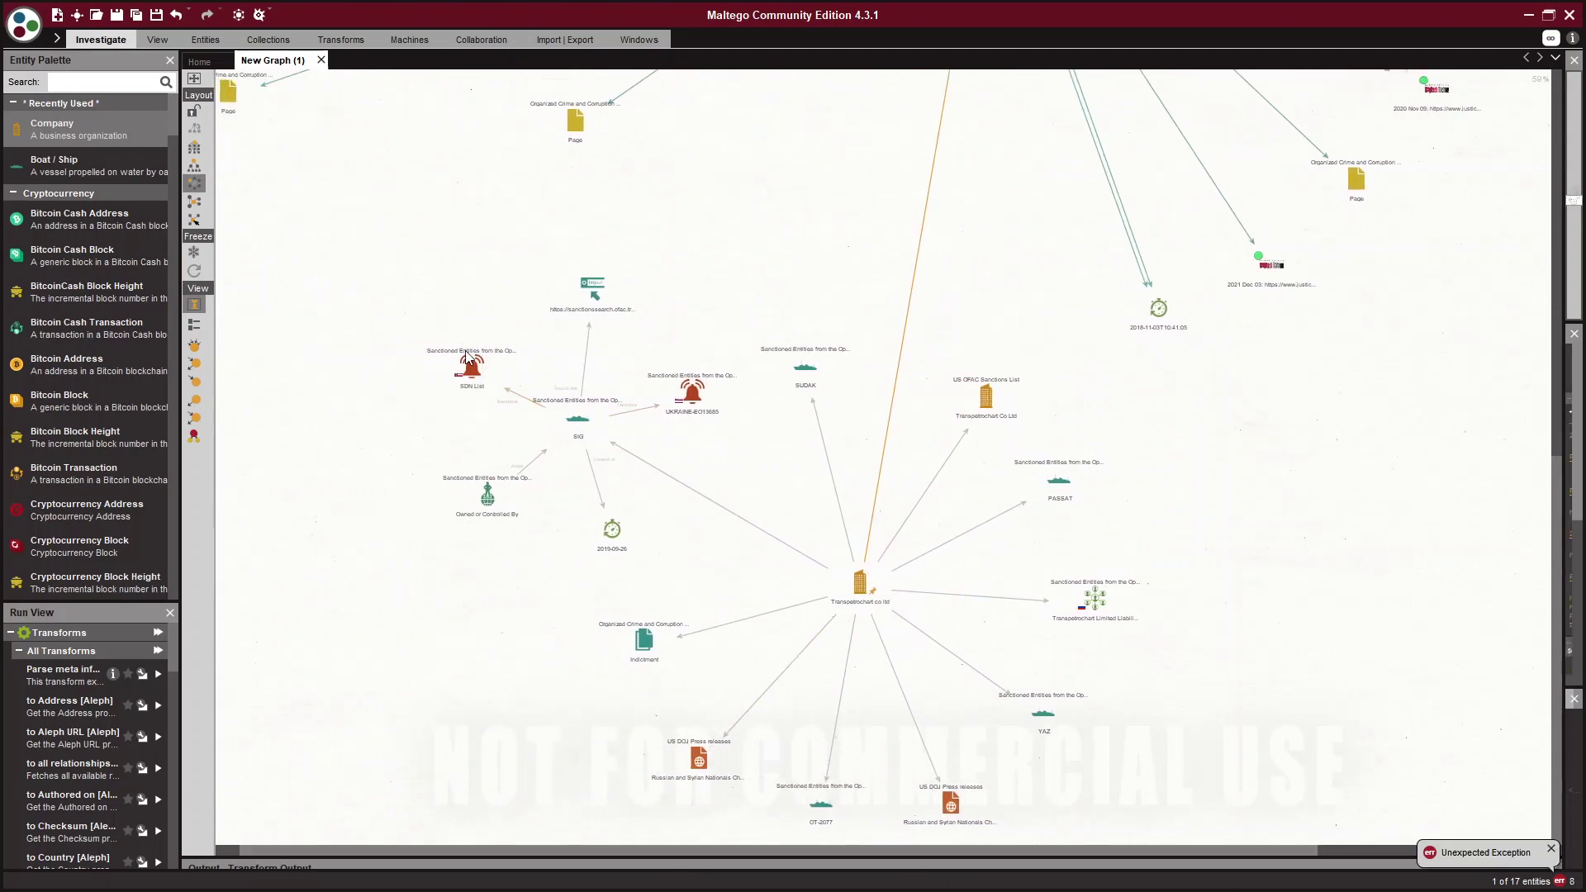
scroll(1155, 641, "up", 2)
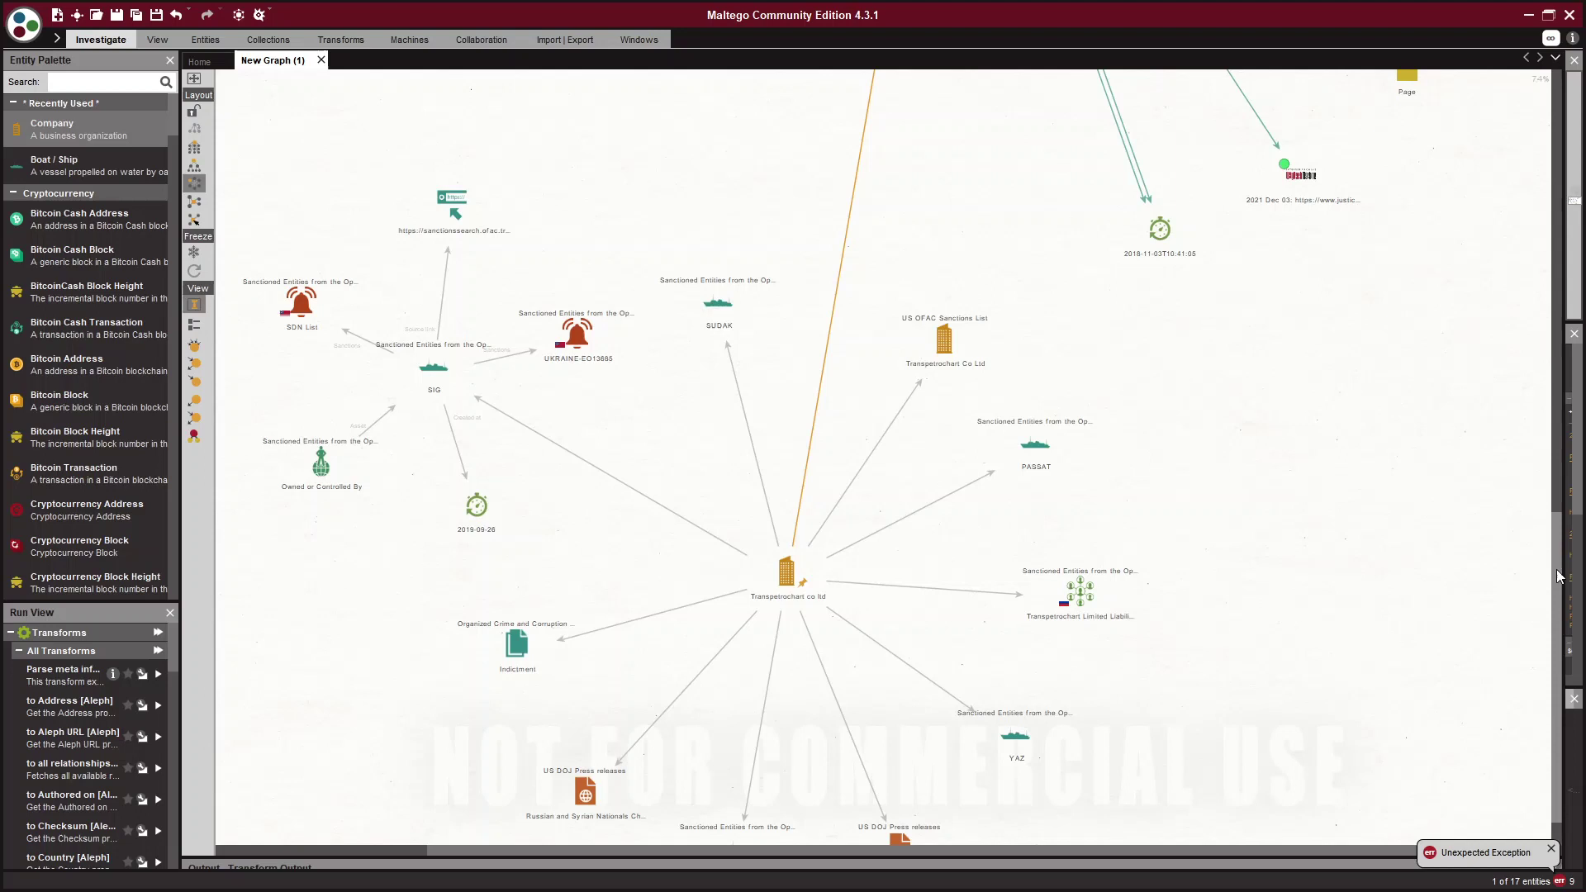
left_click_drag(1560, 573, 1556, 602)
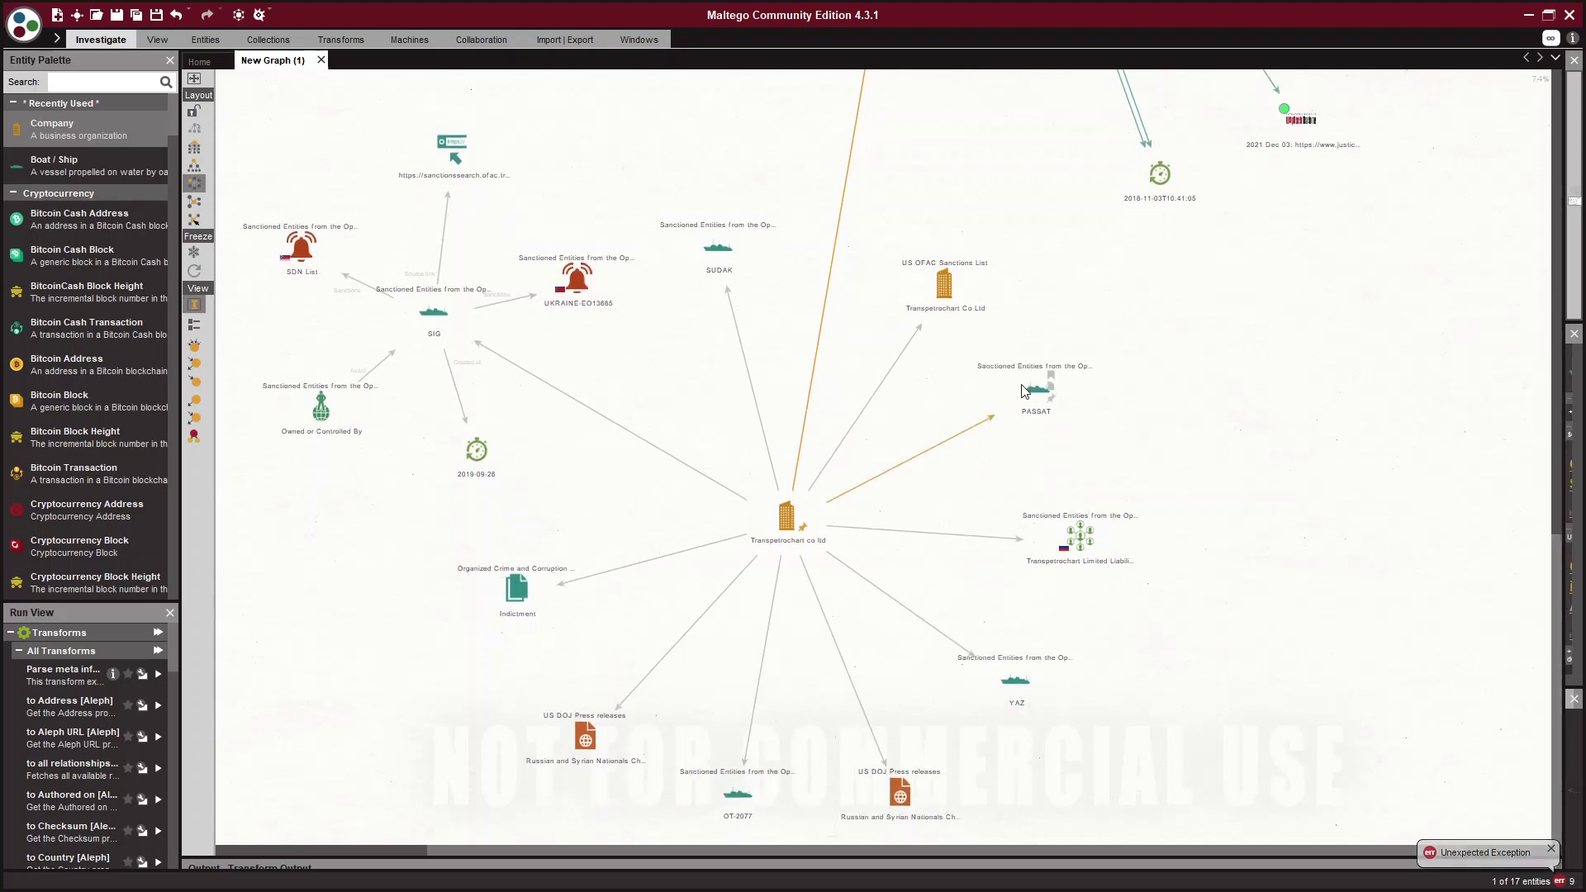
scroll(1031, 379, "up", 2)
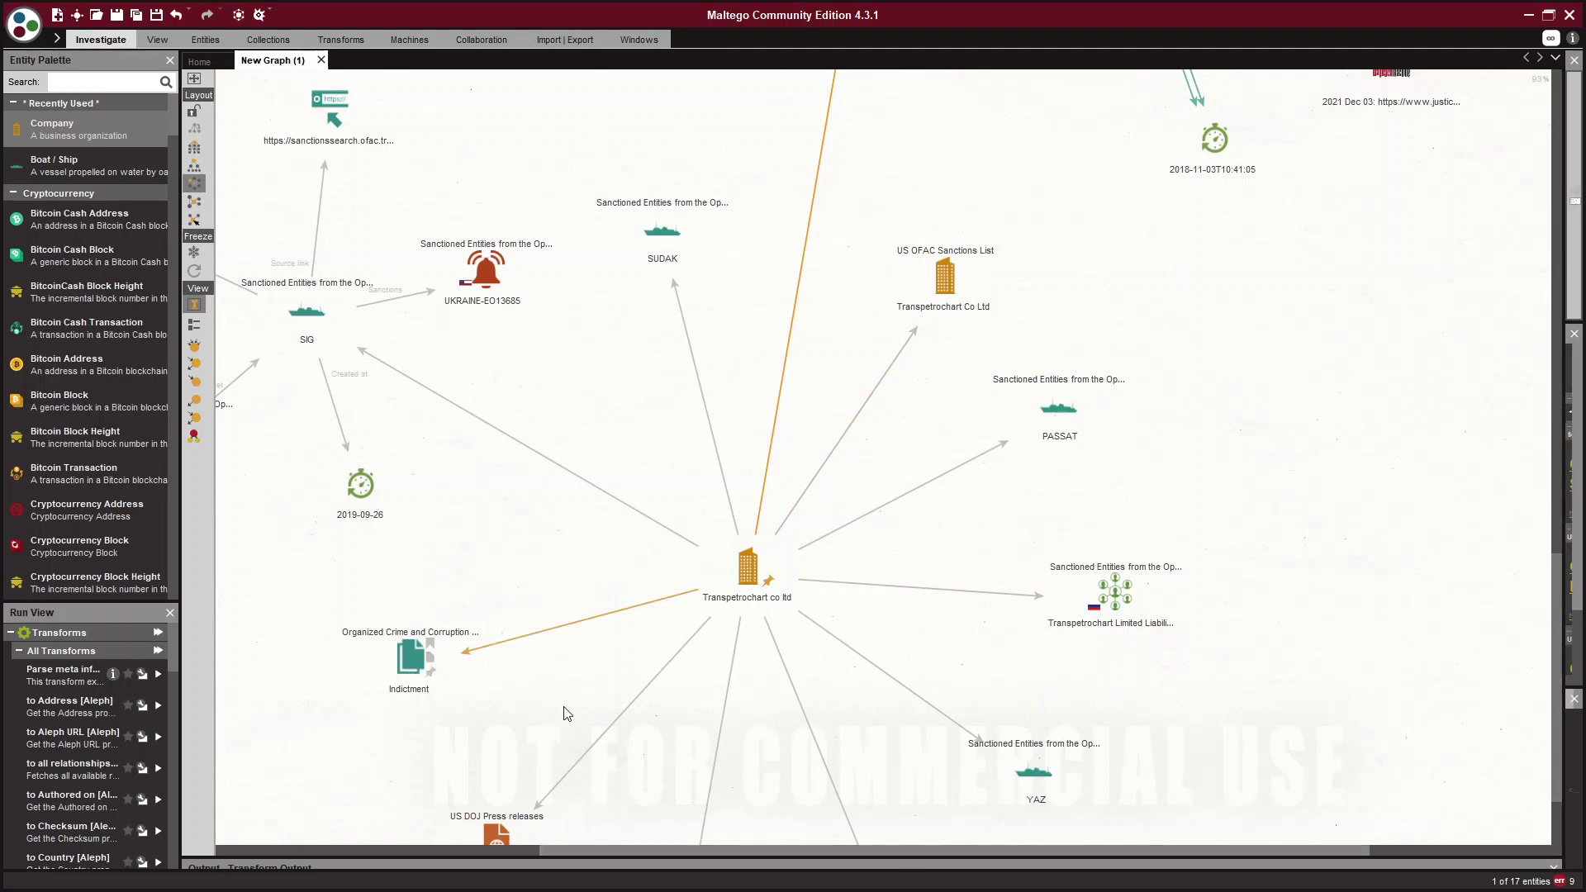
left_click_drag(1559, 576, 1508, 652)
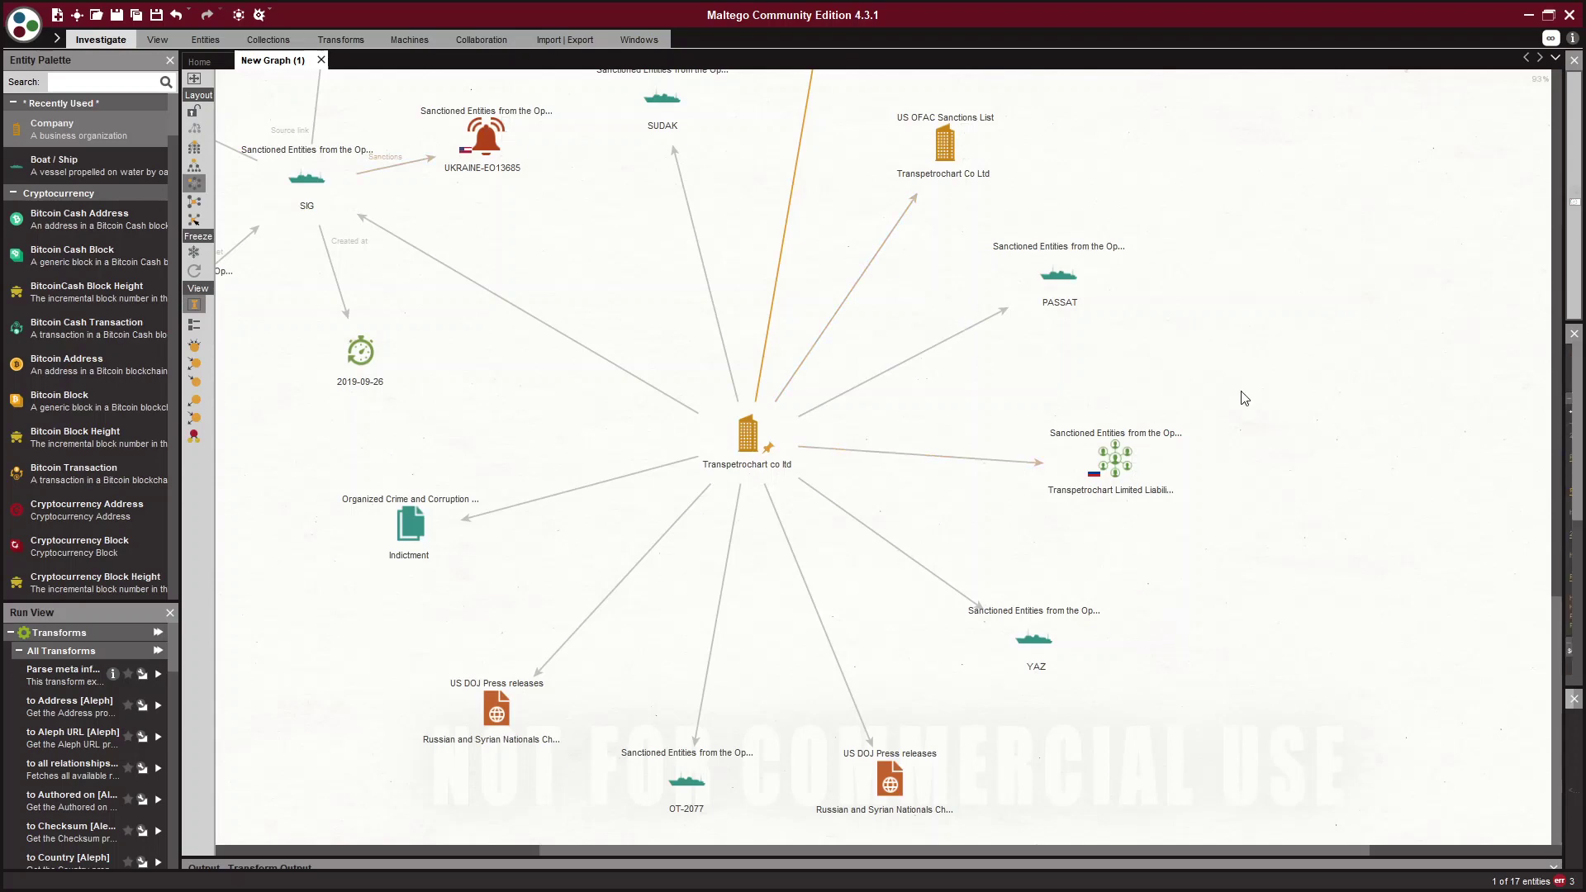
Centre the view on Transpetrochart co ltd and its links to PASSAT, YAZ, the Indictment and OFAC.
scroll(1231, 413, "up", 2)
scroll(1227, 417, "down", 3)
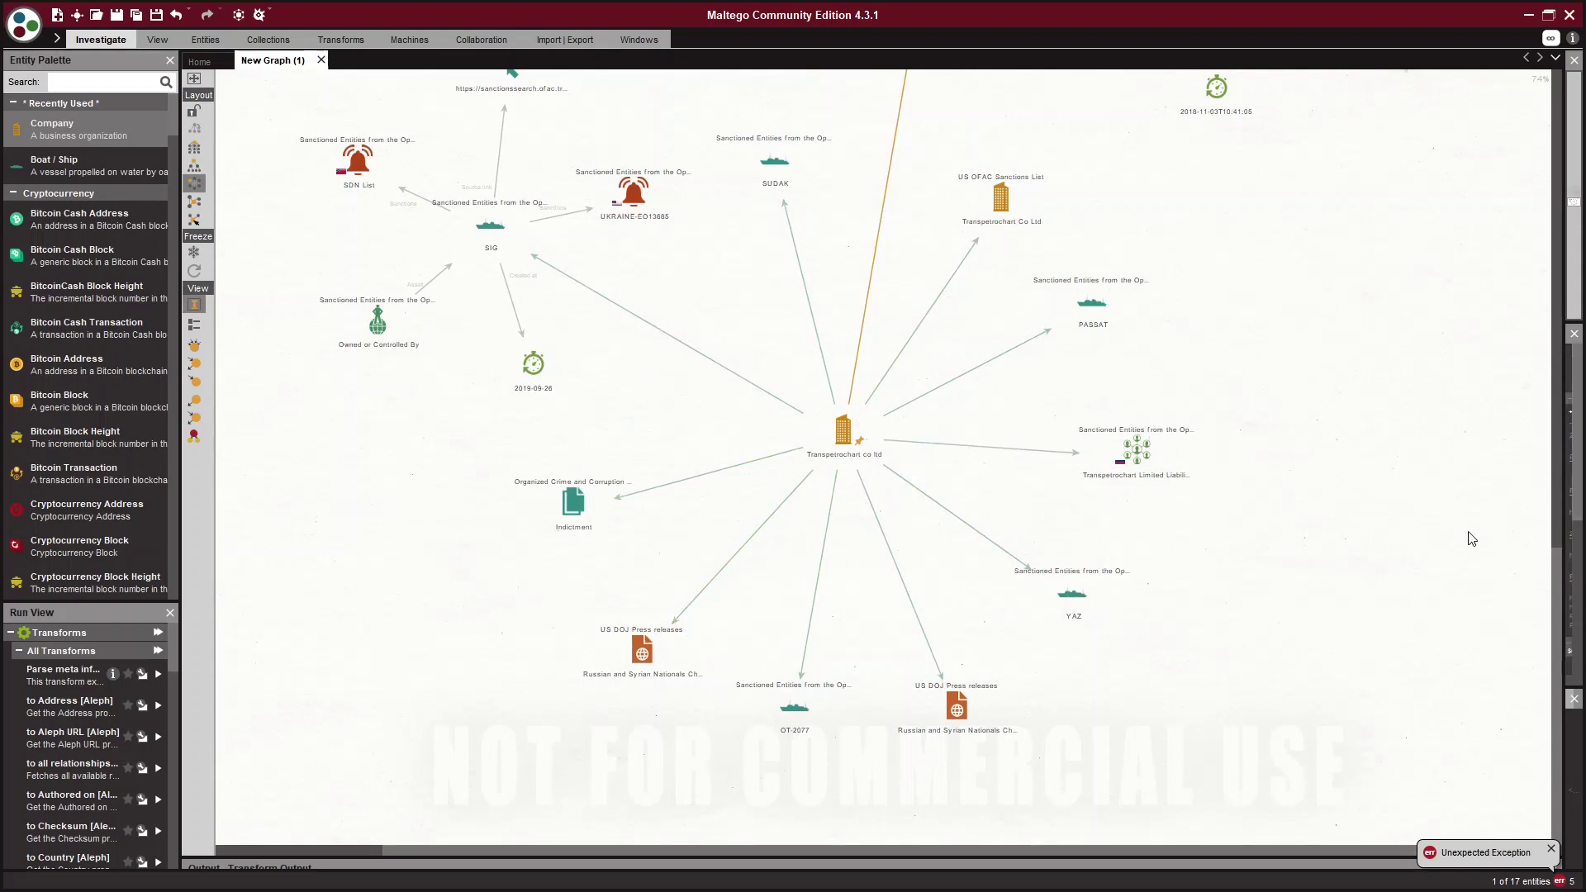
scroll(1559, 541, "up", 1)
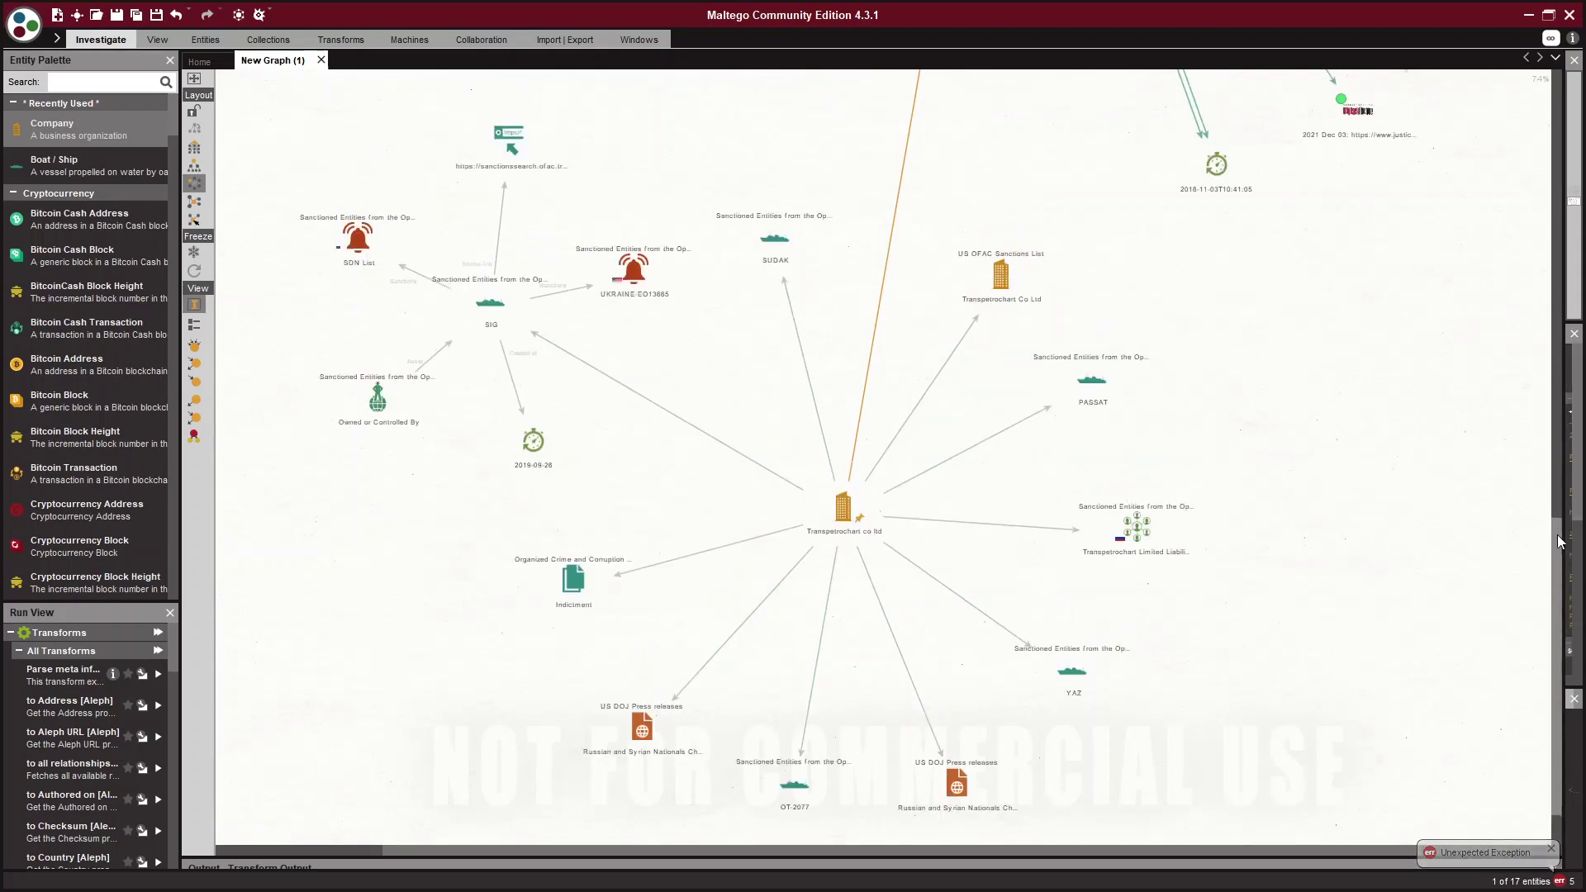
scroll(1560, 541, "up", 2)
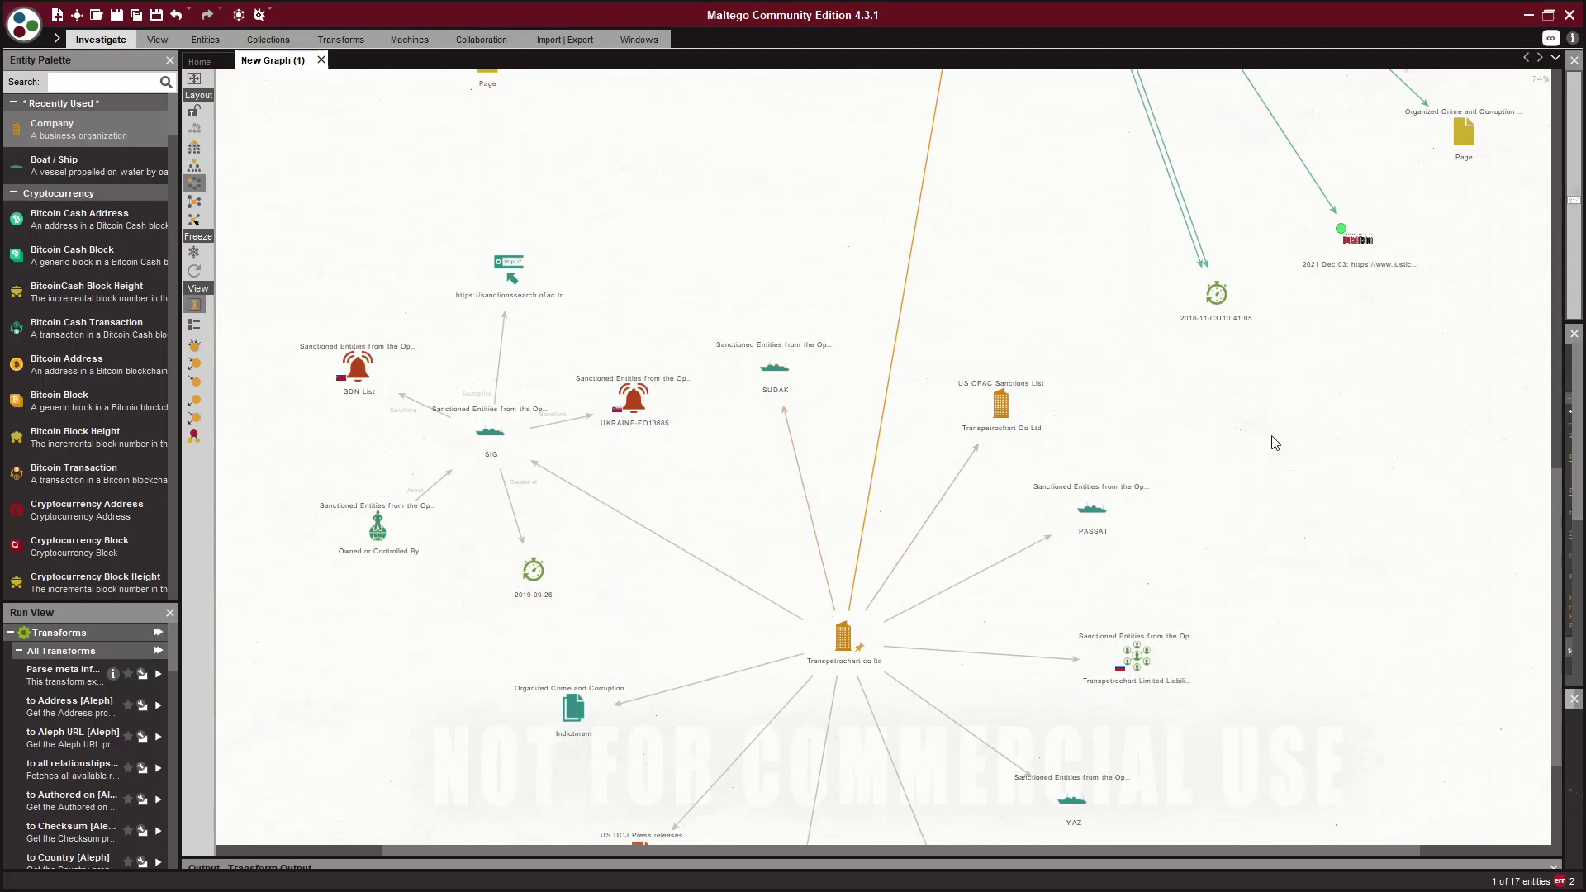
scroll(1353, 597, "down", 2)
scroll(1353, 597, "up", 5)
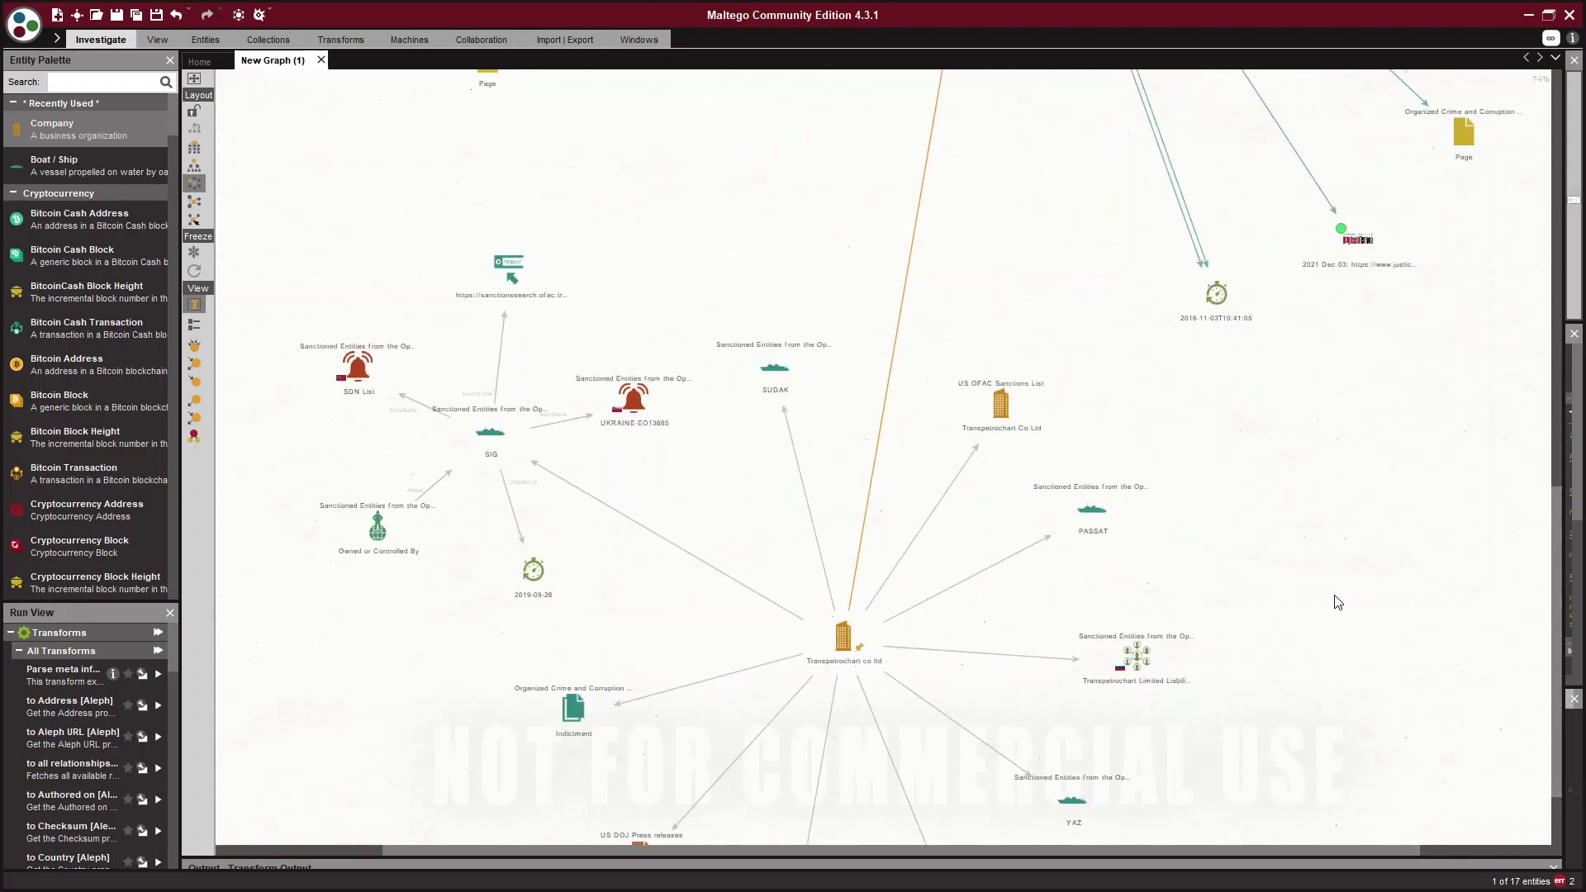
left_click_drag(1554, 590, 1554, 673)
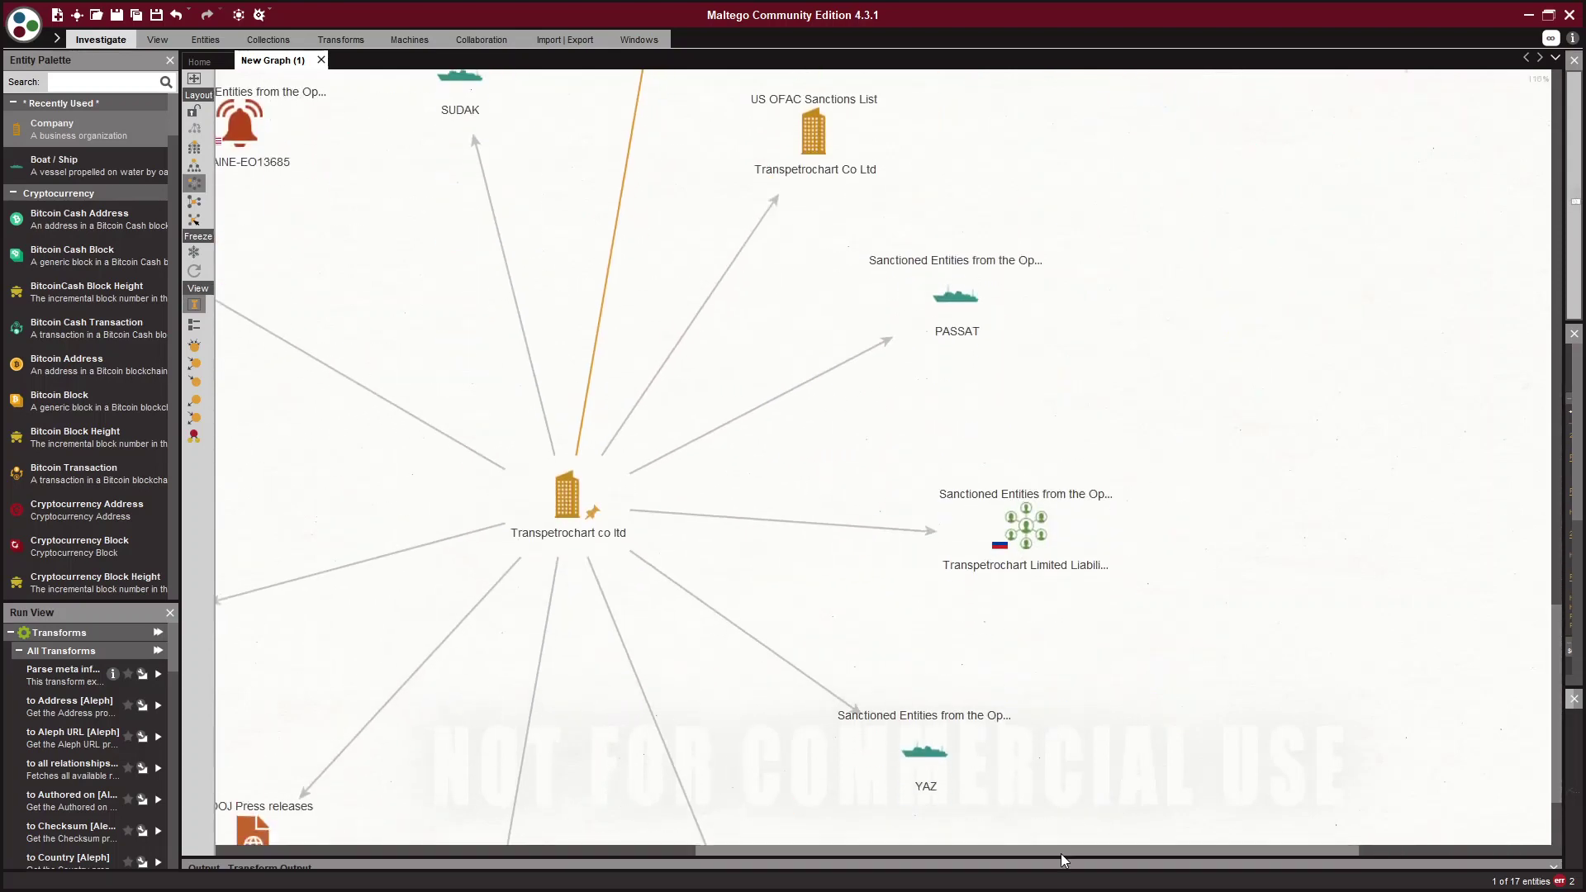
left_click_drag(1050, 852, 963, 853)
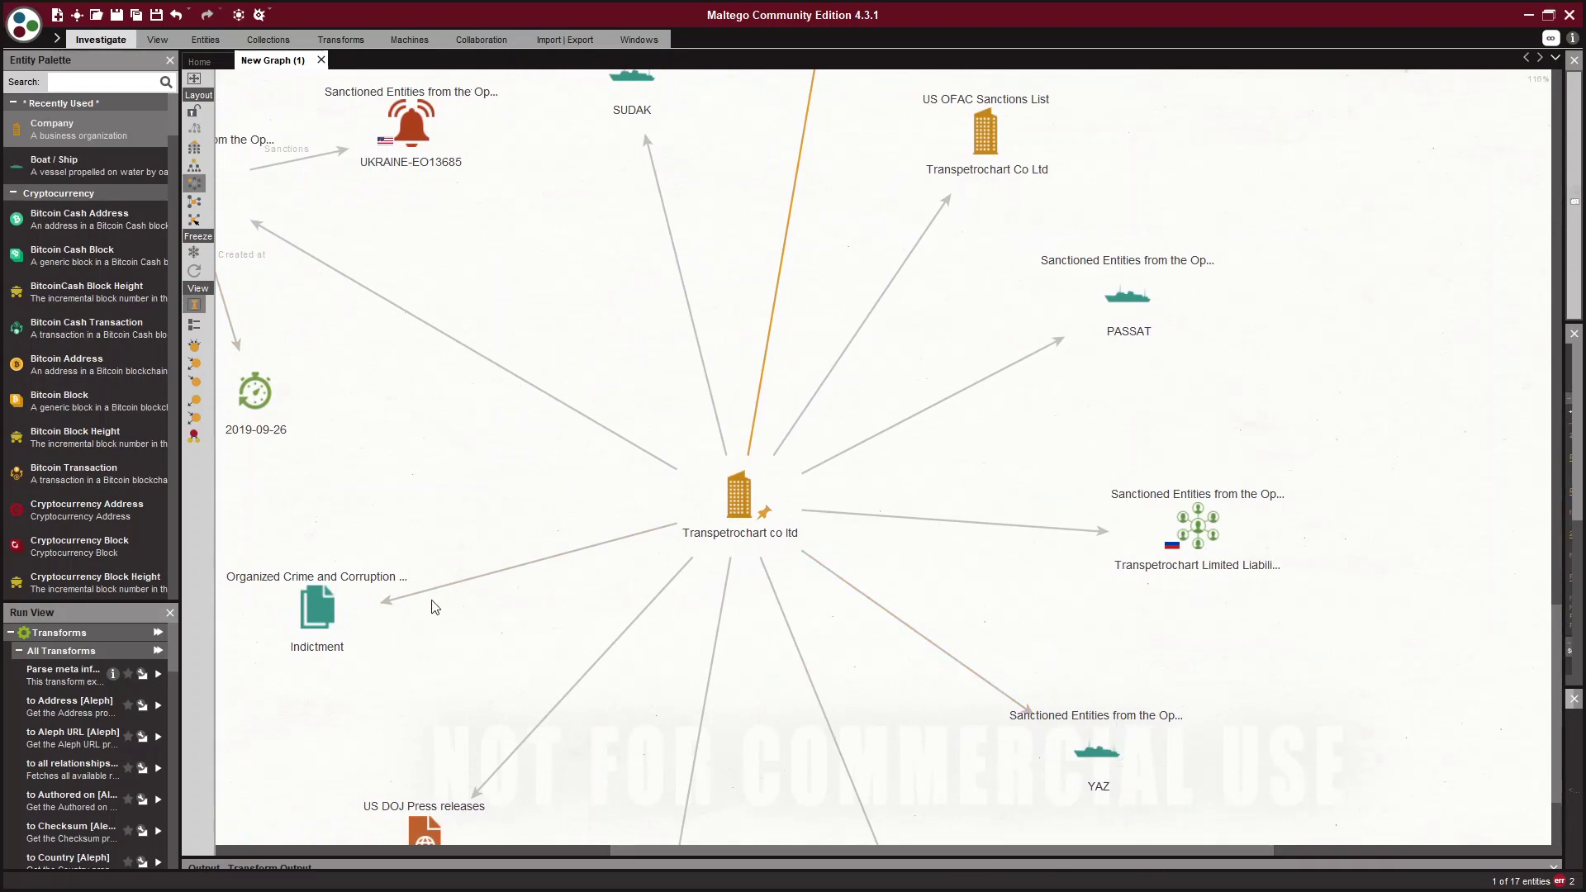
mouse_move(1554, 652)
left_mouse_down()
mouse_move(1556, 616)
mouse_move(1559, 727)
mouse_move(1558, 648)
left_mouse_up()
Zoom out to show the company's results ring alongside the indictment pages and snapshots above it.
scroll(1333, 566, "down", 2)
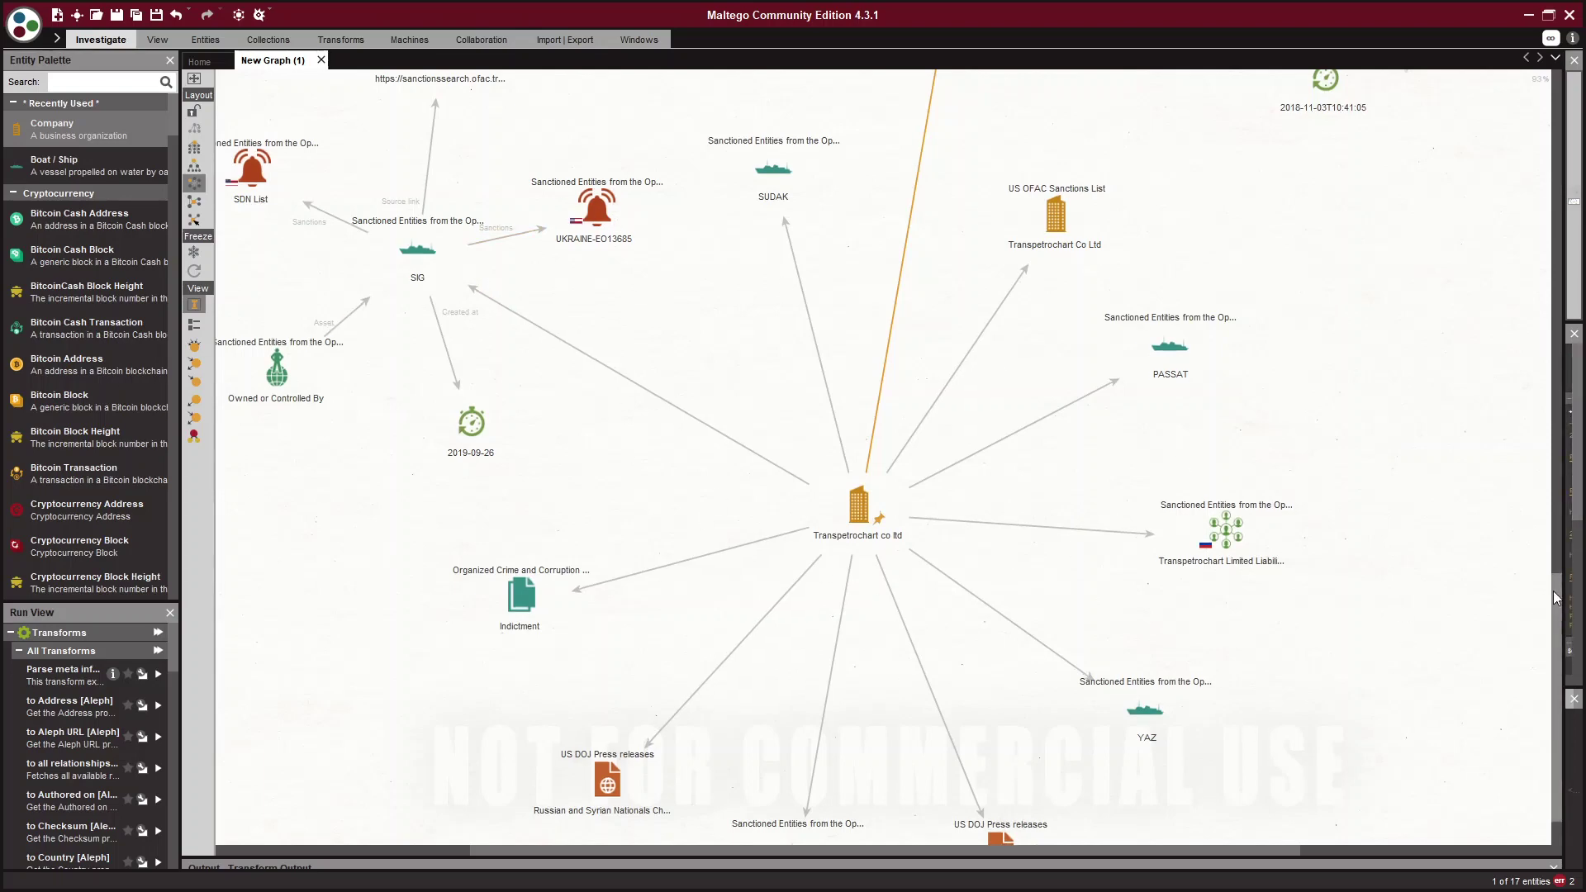
left_click_drag(1558, 607, 1491, 482)
scroll(1463, 529, "up", 5)
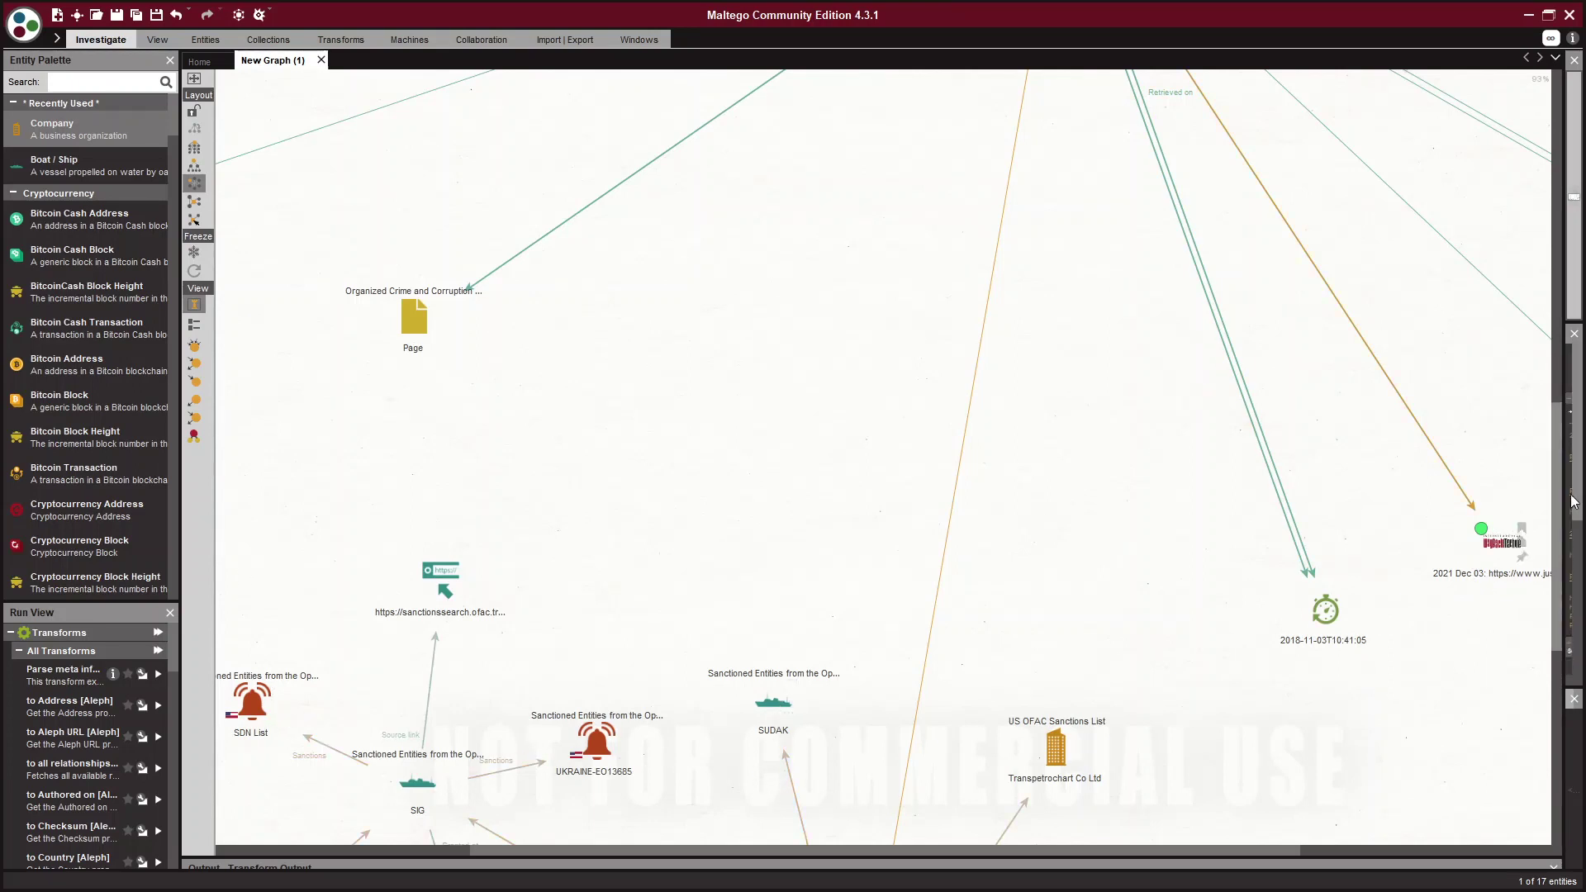
scroll(1240, 552, "down", 5)
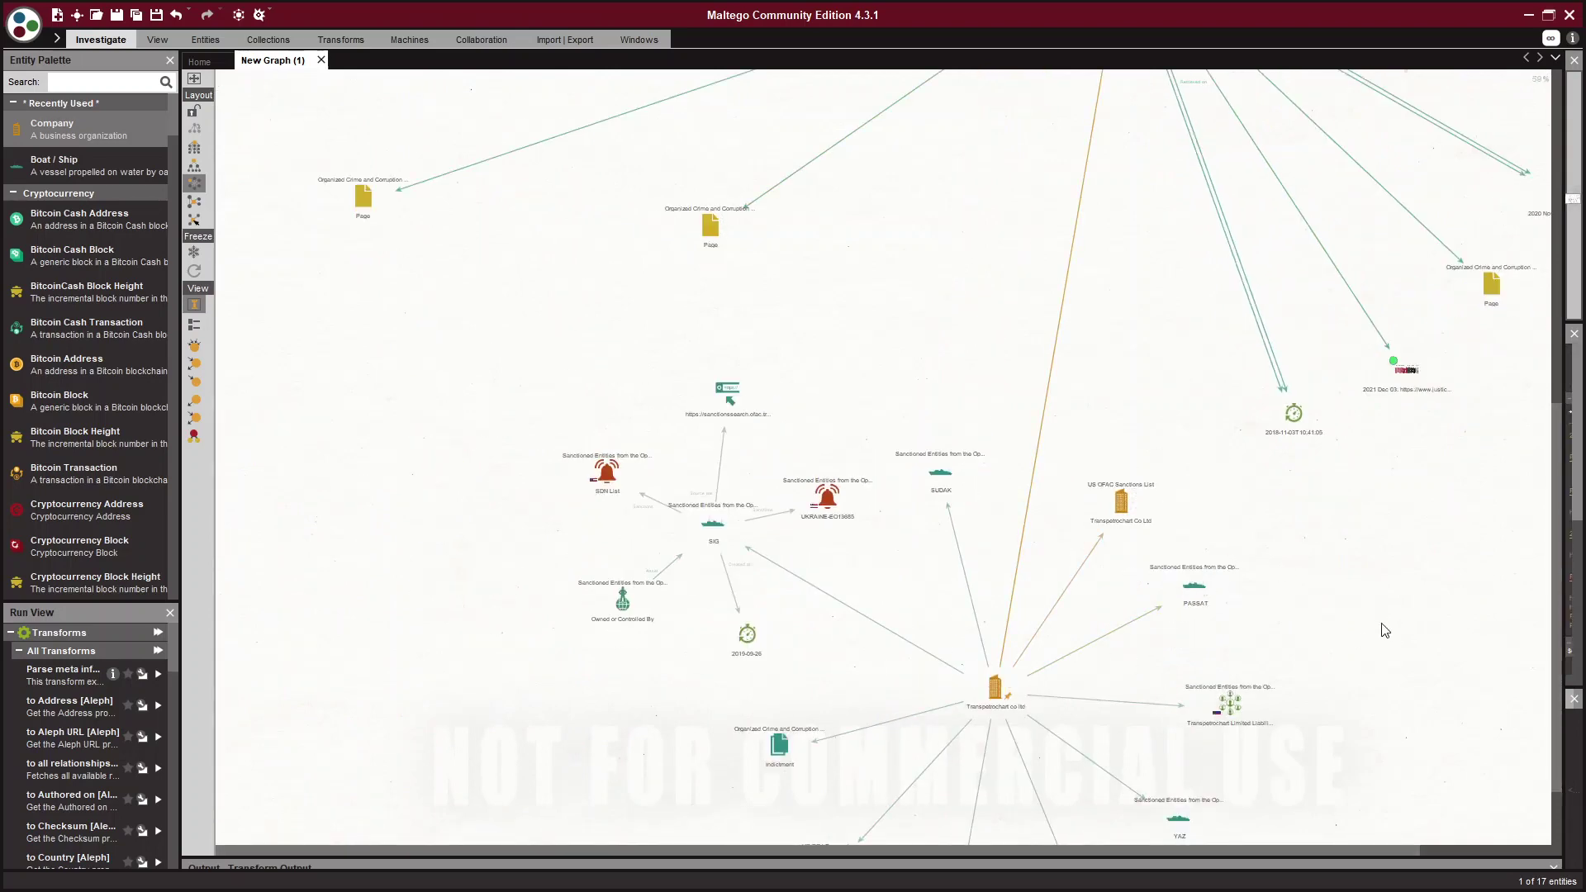
Centre the indictment PDF hub with its Organized Crime and Corruption pages, Aleph URLs and Wayback snapshots.
scroll(1379, 612, "down", 2)
scroll(1388, 610, "down", 2)
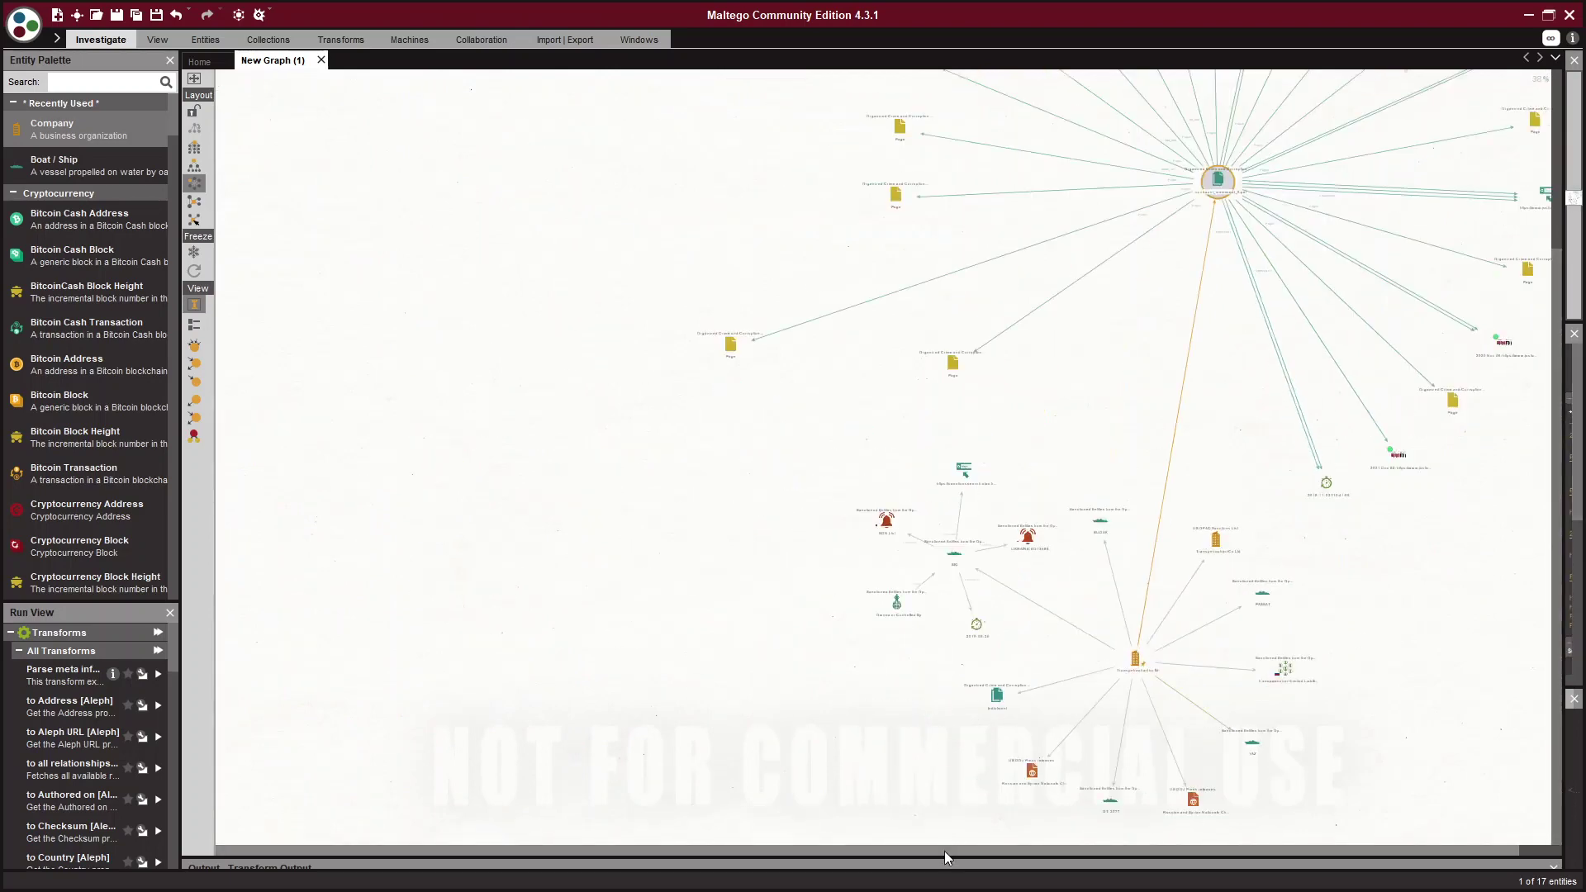
left_click_drag(944, 851, 1093, 851)
scroll(1261, 556, "up", 2)
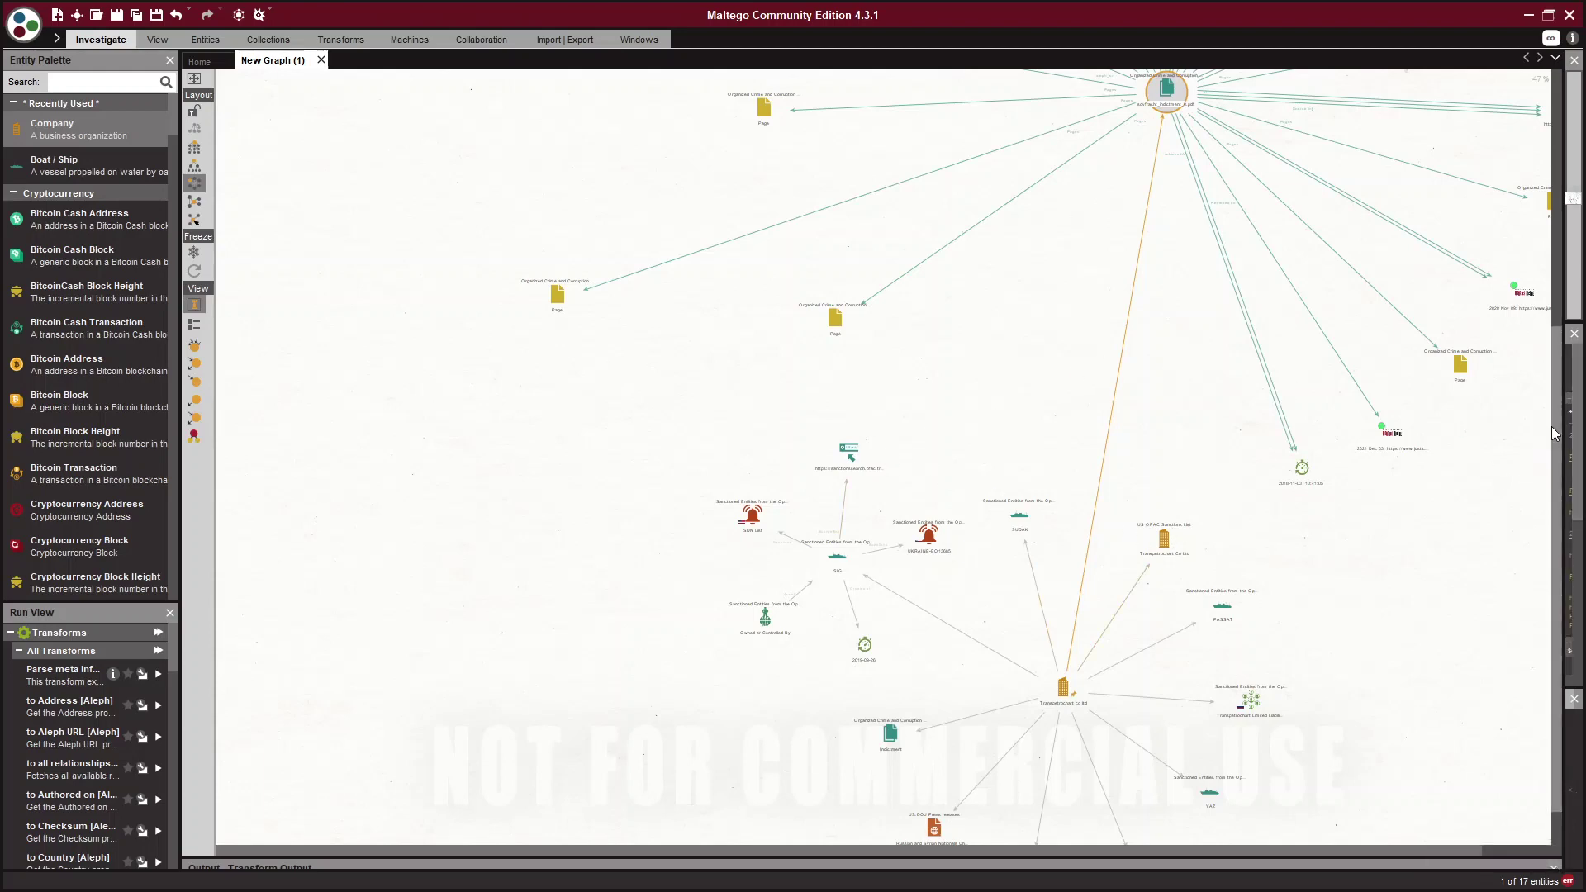
scroll(1553, 434, "up", 5)
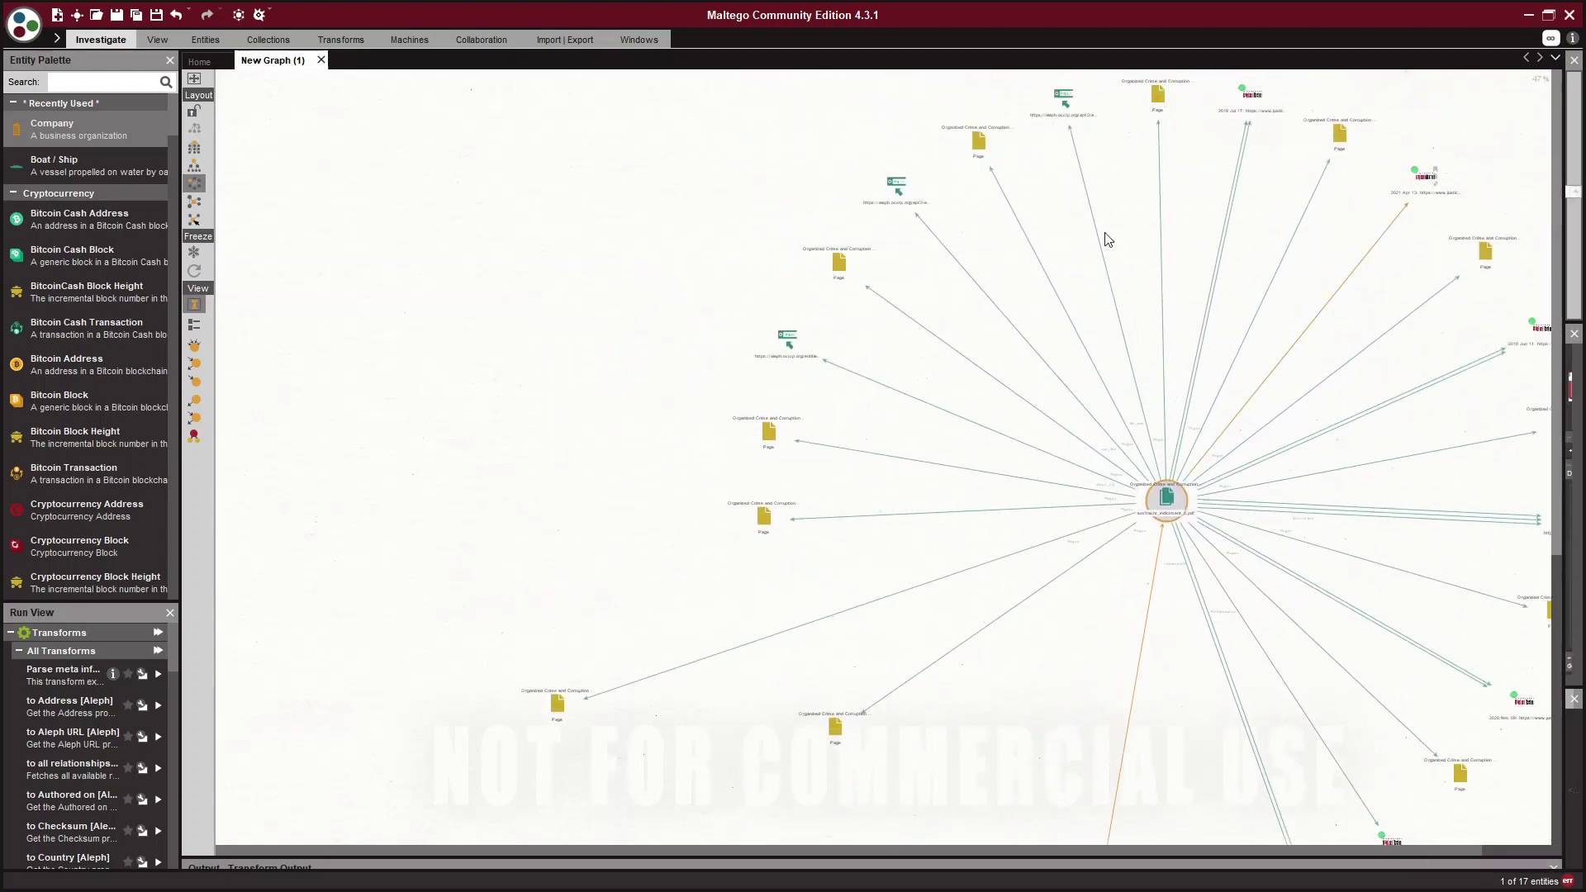